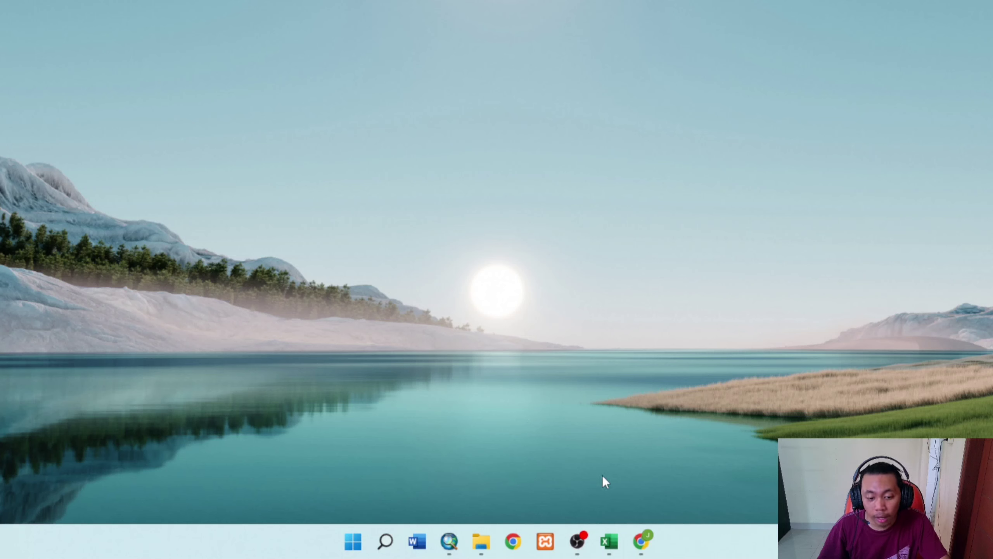
# Open the workbook "tugas teori kontrakan dan kos2" and examine its columns from LATITUDE through Harga_Sewa.
pyautogui.moveTo(609, 542)
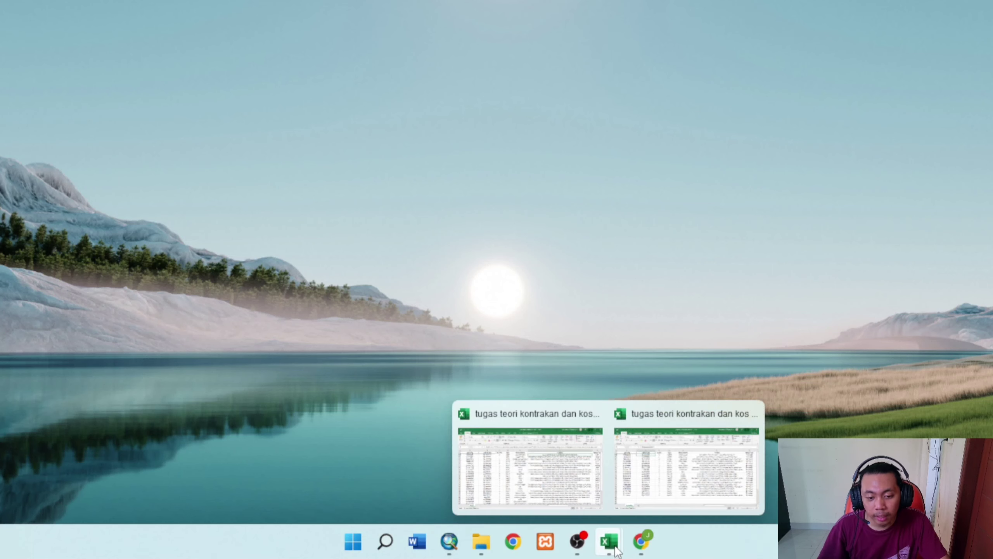
pyautogui.click(578, 490)
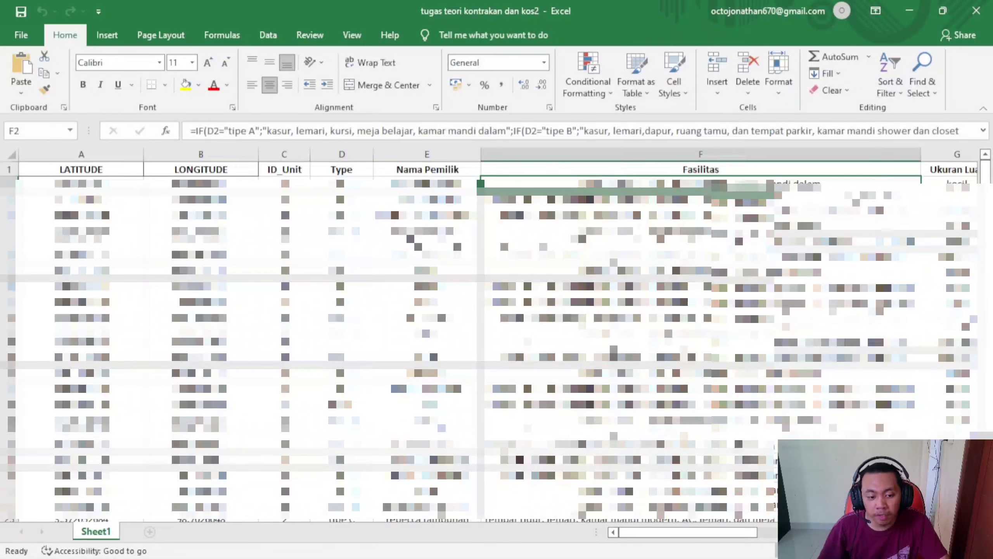
pyautogui.moveTo(694, 535); pyautogui.dragTo(668, 516)
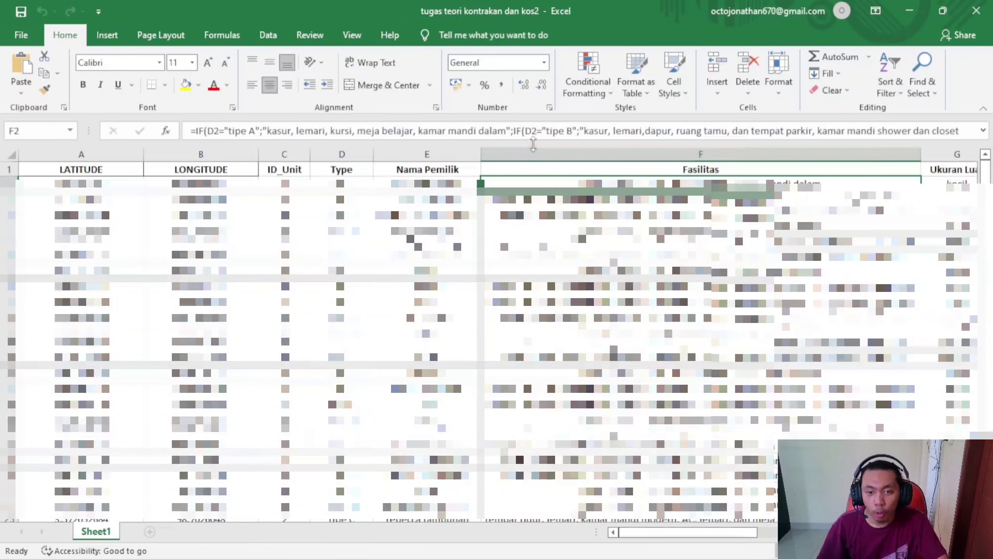
pyautogui.click(427, 171)
pyautogui.click(289, 170)
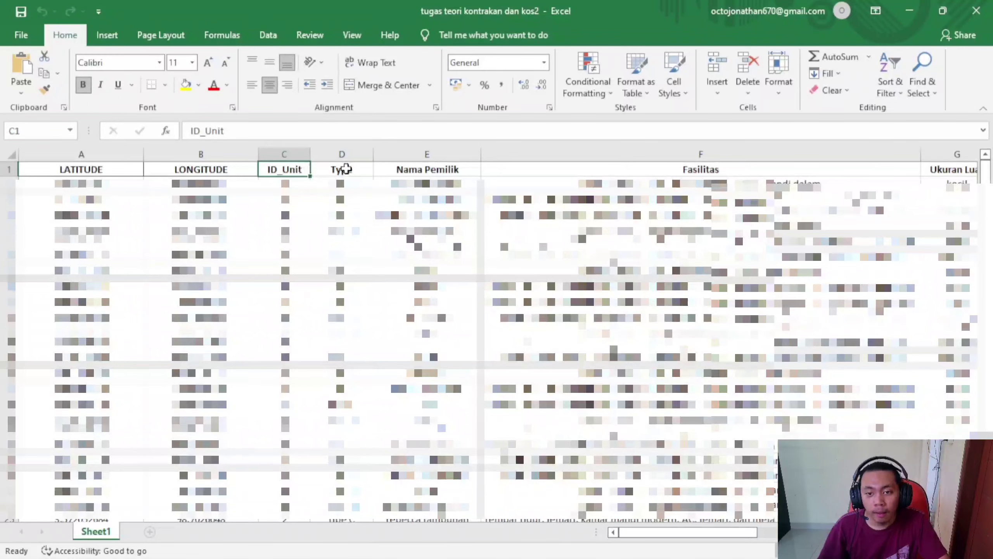
pyautogui.click(345, 169)
pyautogui.click(446, 169)
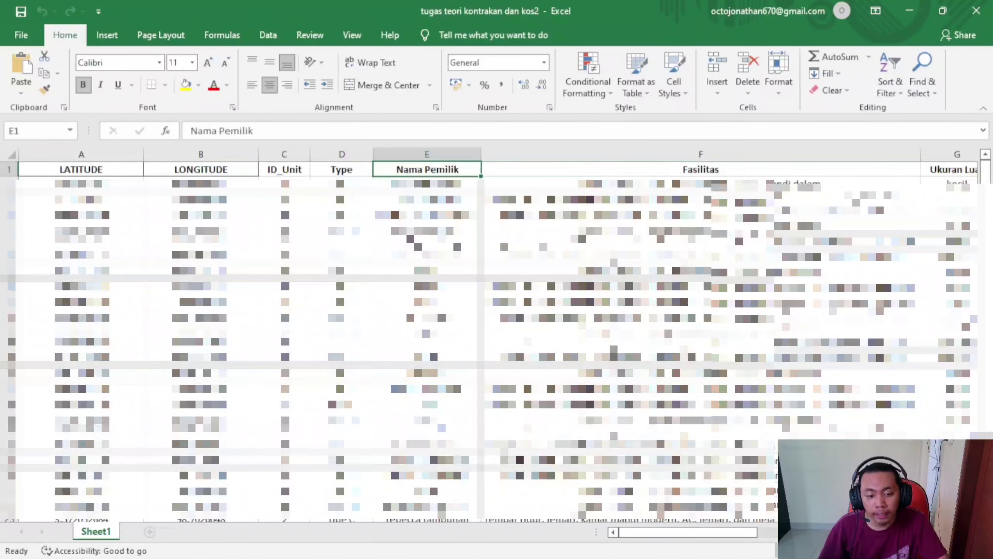
pyautogui.moveTo(664, 529); pyautogui.dragTo(822, 537)
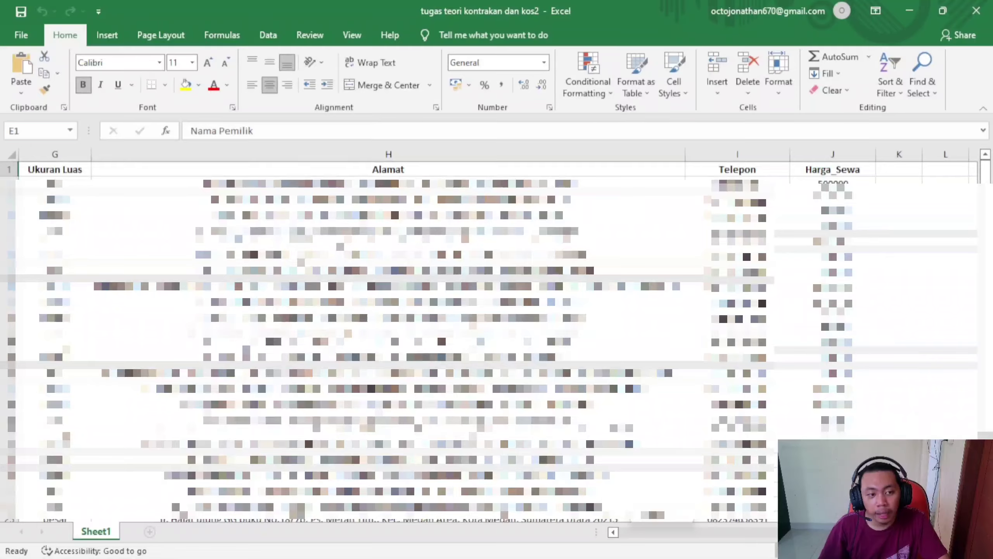
pyautogui.moveTo(822, 537); pyautogui.dragTo(670, 537)
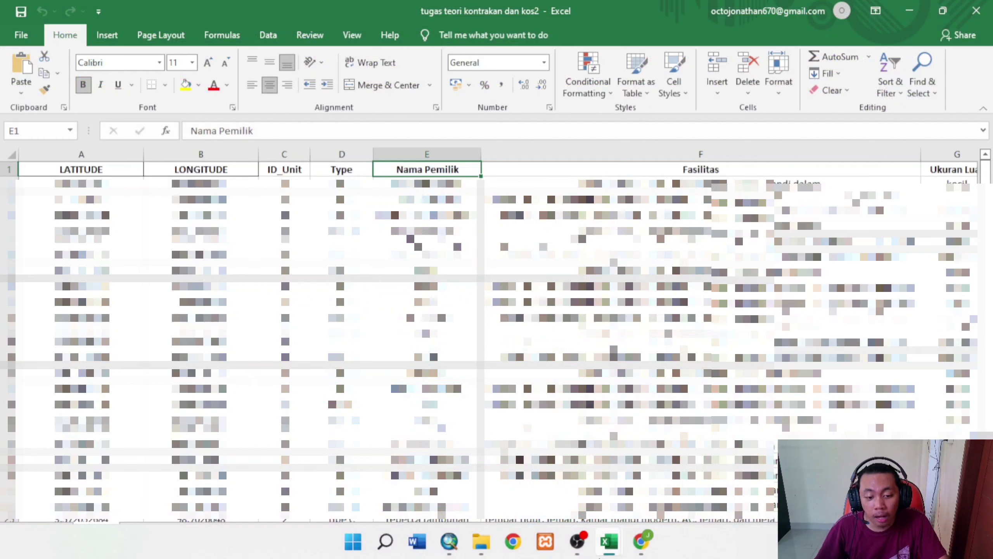
# Examine the columns of the workbook "tugas teori kontrakan dan kos" from id Unit through Harga Sewa, and minimise both workbooks.
pyautogui.moveTo(601, 556)
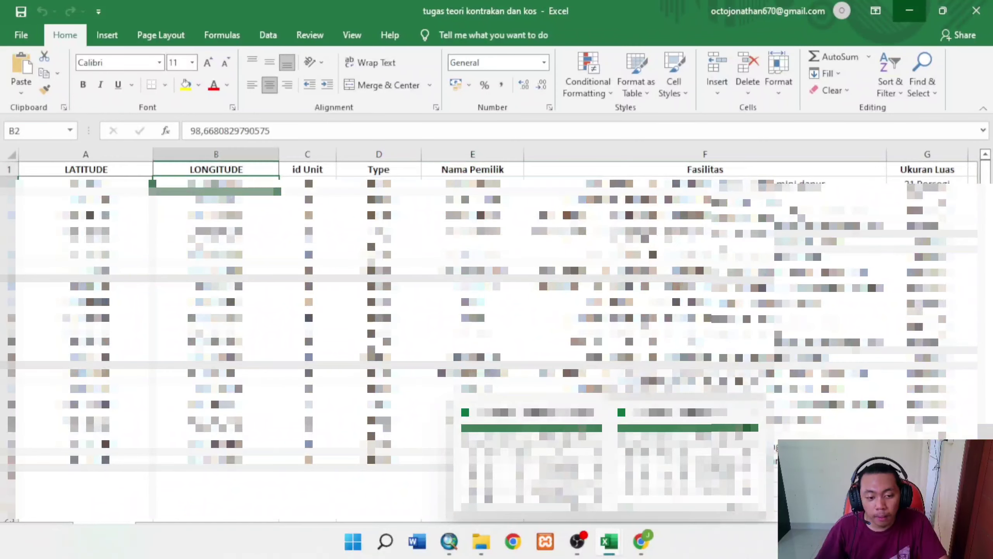
pyautogui.click(687, 465)
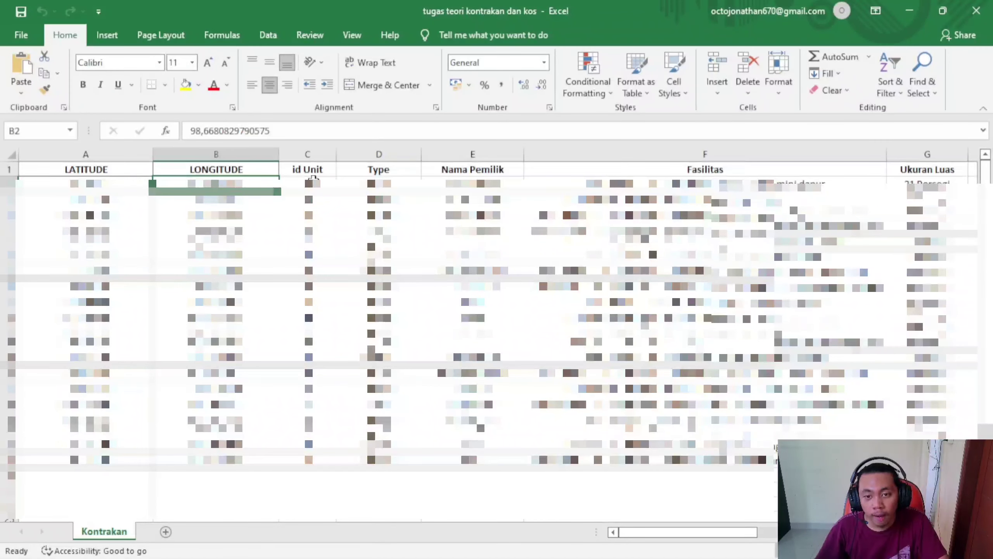
pyautogui.click(313, 183)
pyautogui.click(377, 183)
pyautogui.click(472, 183)
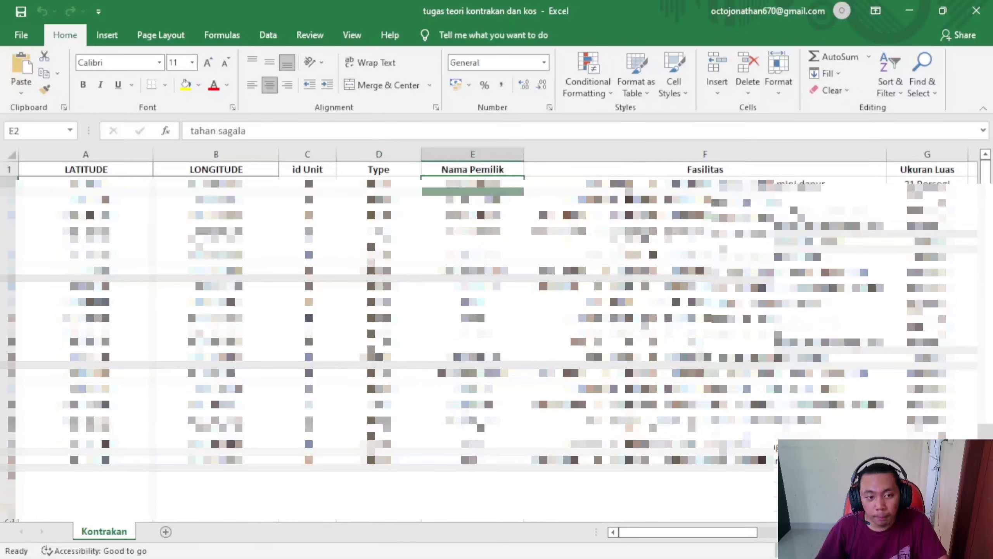
pyautogui.click(629, 197)
pyautogui.moveTo(641, 532); pyautogui.dragTo(872, 532)
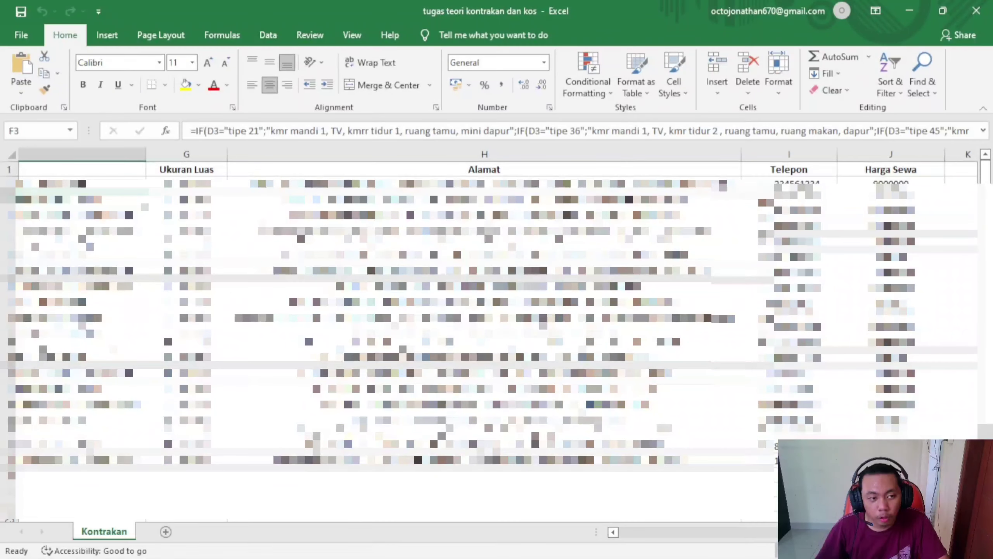
pyautogui.moveTo(872, 532); pyautogui.dragTo(551, 509)
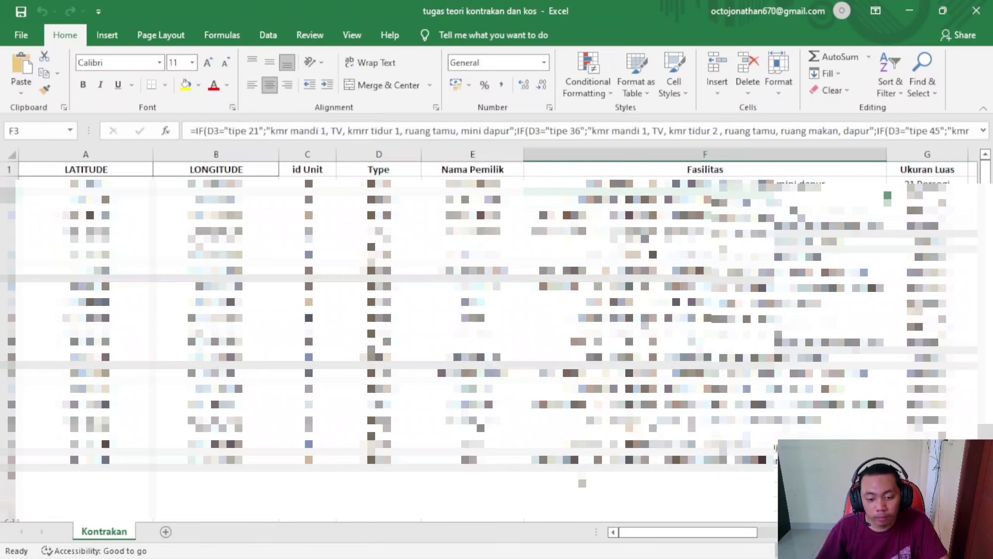
pyautogui.moveTo(627, 535)
pyautogui.mouseDown()
pyautogui.moveTo(708, 544)
pyautogui.moveTo(633, 537)
pyautogui.mouseUp()
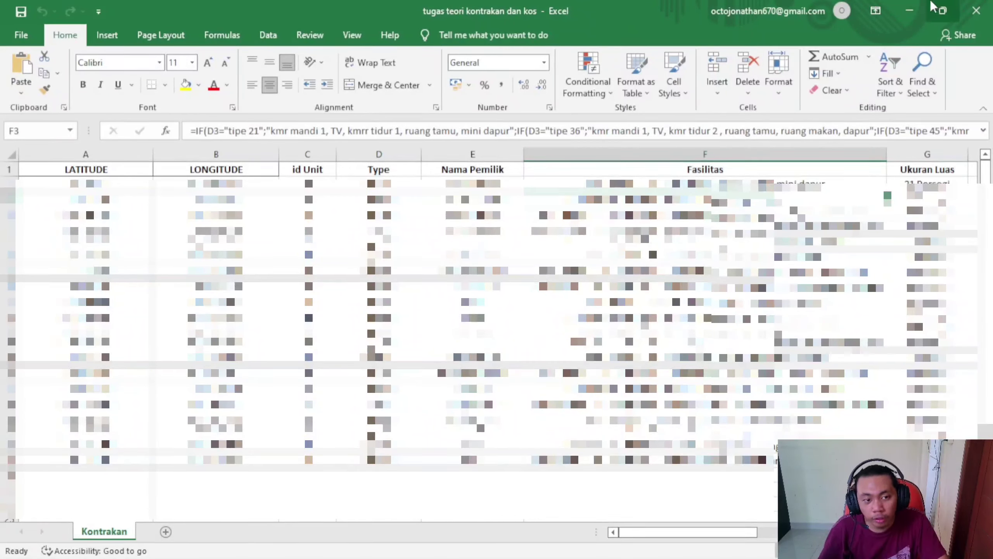
pyautogui.click(911, 12)
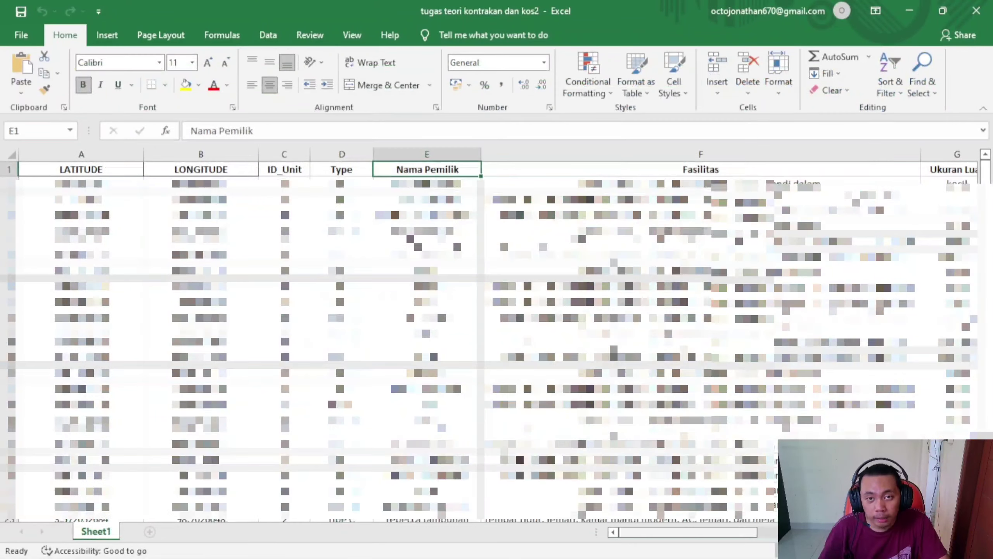
pyautogui.click(916, 9)
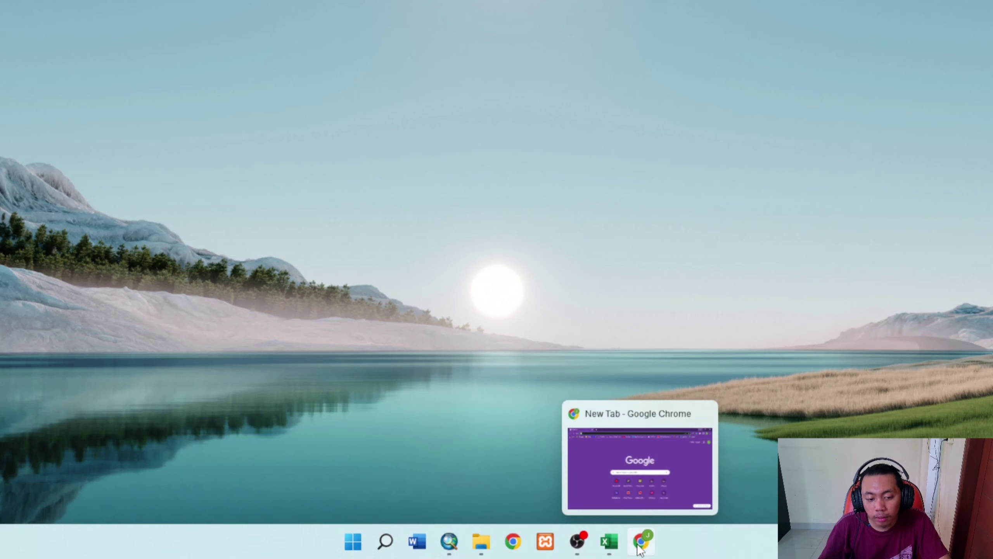
# Switch to Chrome, search the web for "google maps" and open the Google Maps site.
pyautogui.click(639, 547)
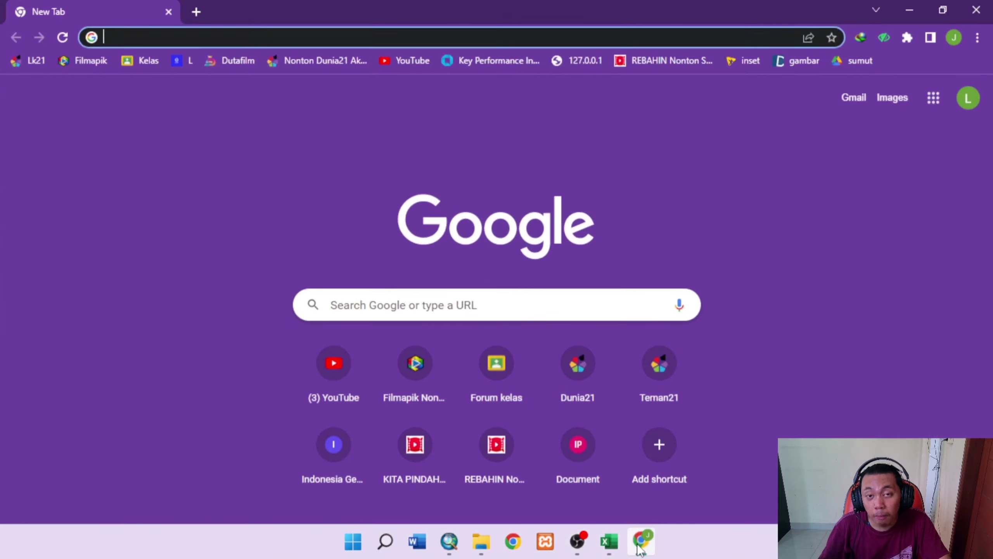
pyautogui.click(241, 33)
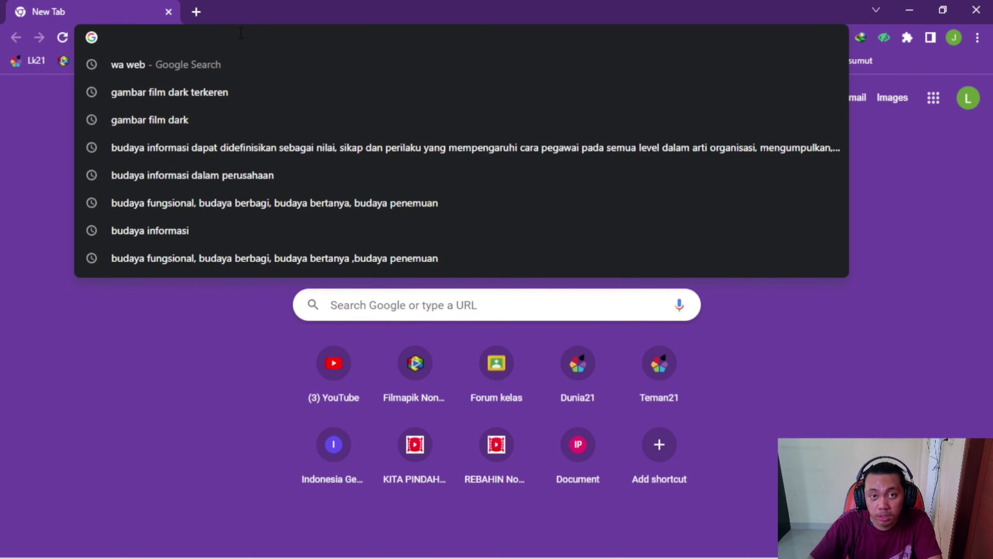
pyautogui.write('google masp')
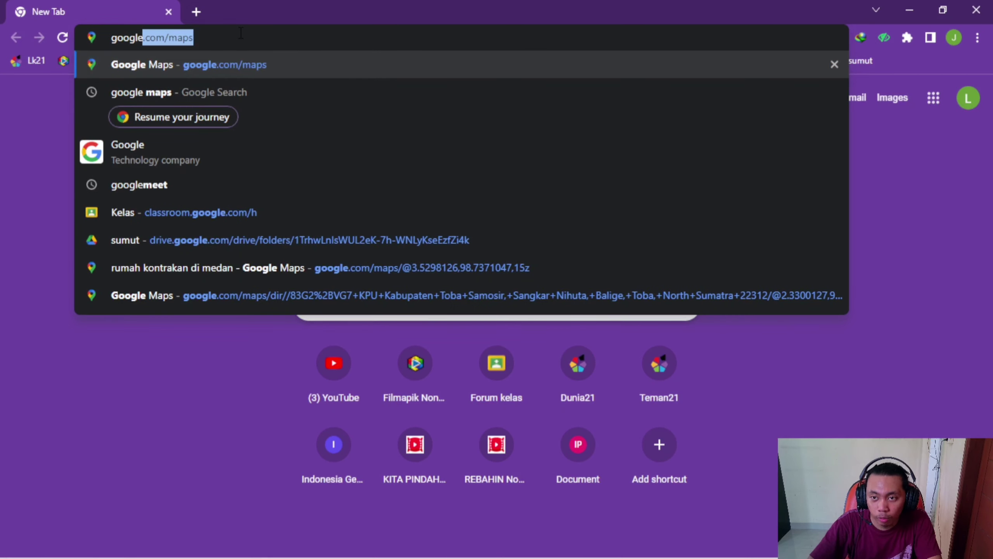
pyautogui.press('BackSpace')
pyautogui.press('BackSpace')
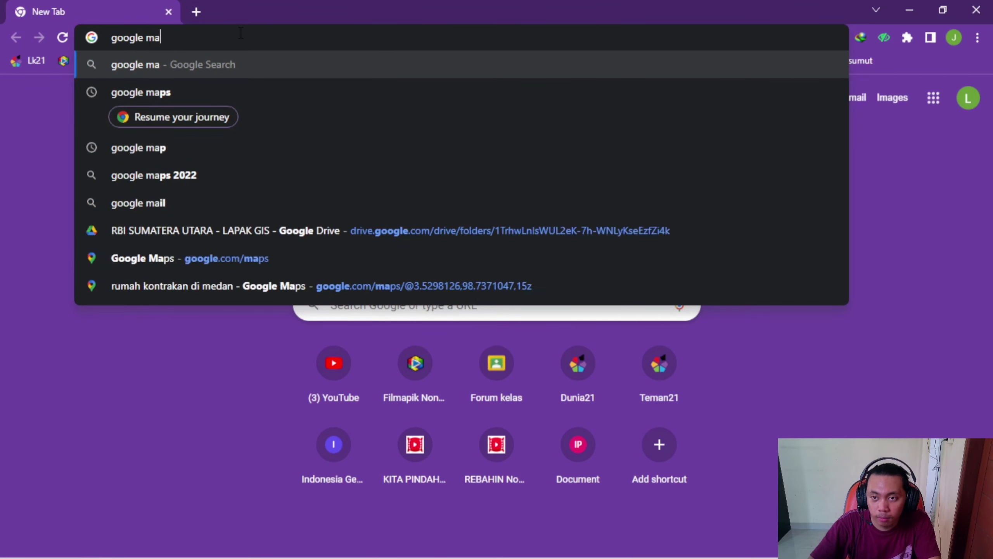
pyautogui.write('ps')
pyautogui.press('Return')
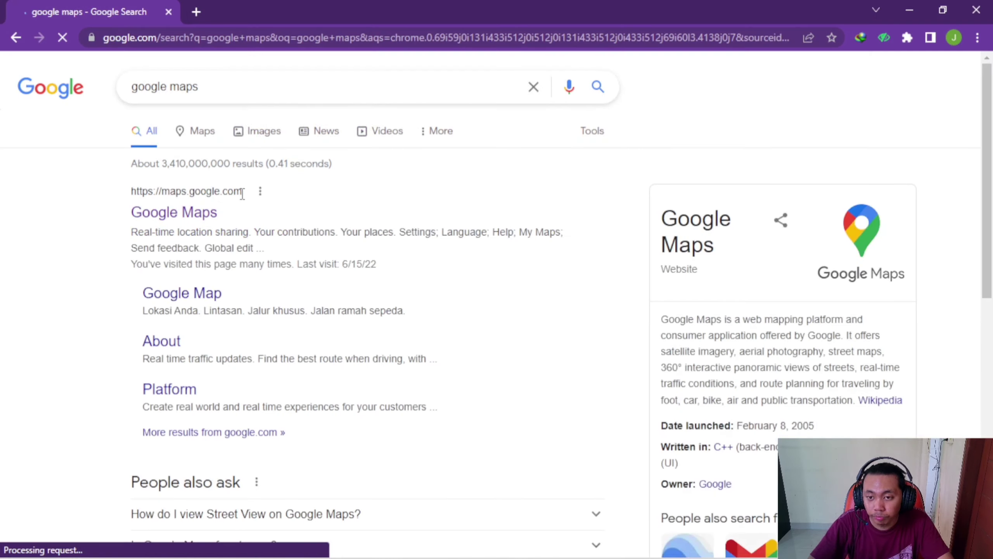
pyautogui.click(213, 214)
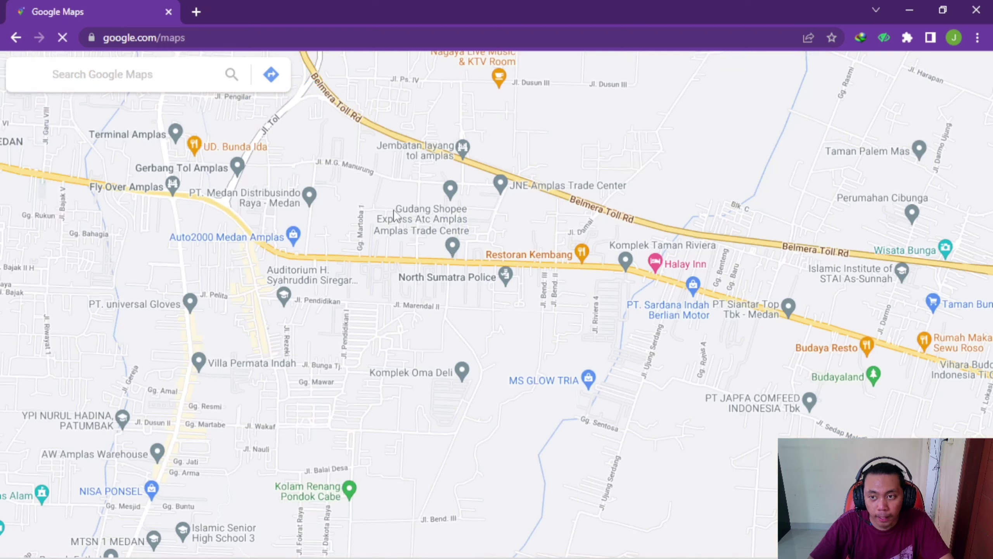
# Search the map for "kamar kost di kota medan".
pyautogui.click(174, 76)
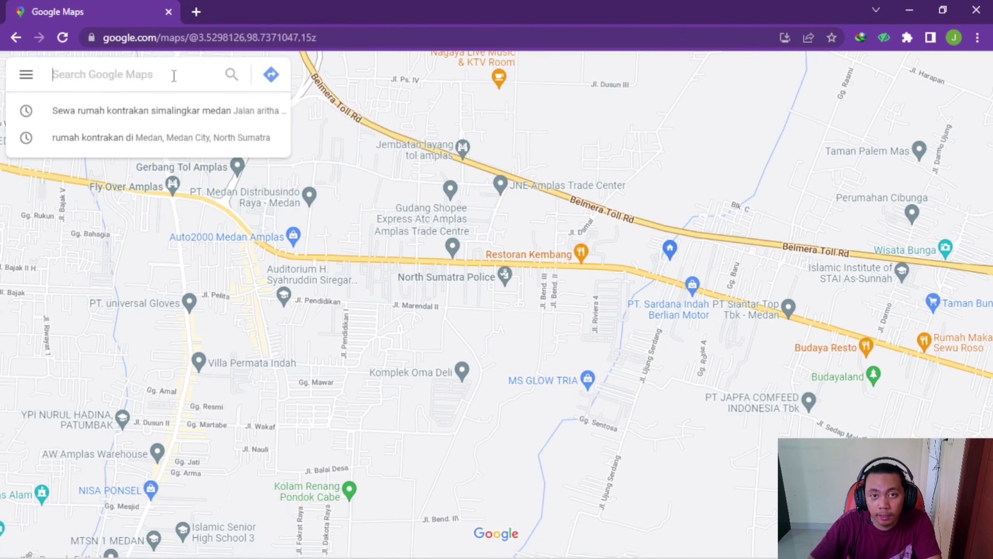
pyautogui.write('k')
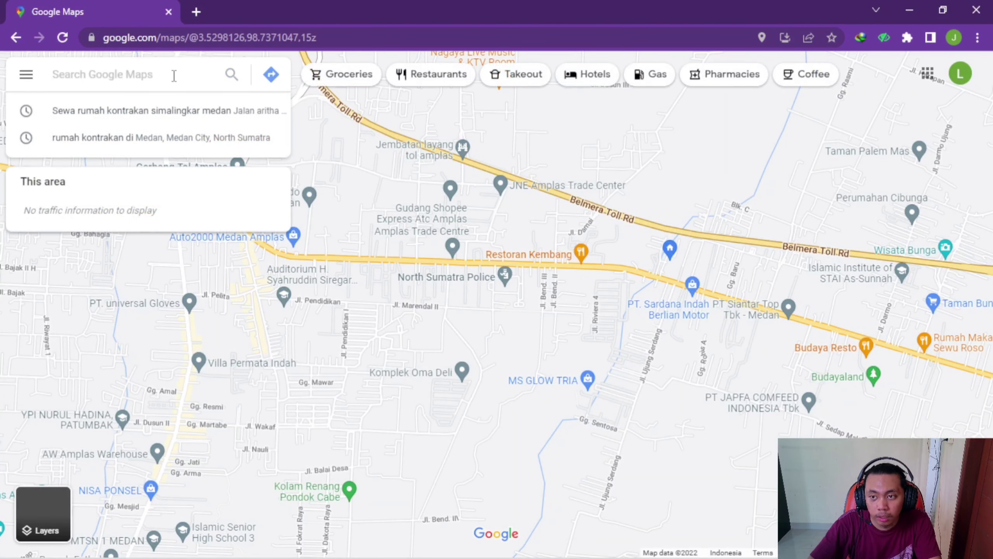
pyautogui.write('amar kos')
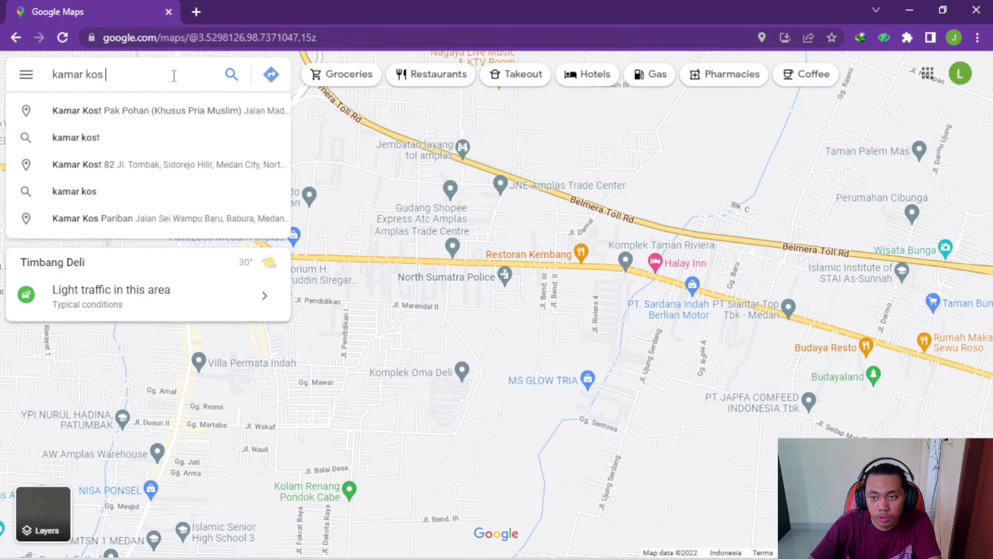
pyautogui.write(' di')
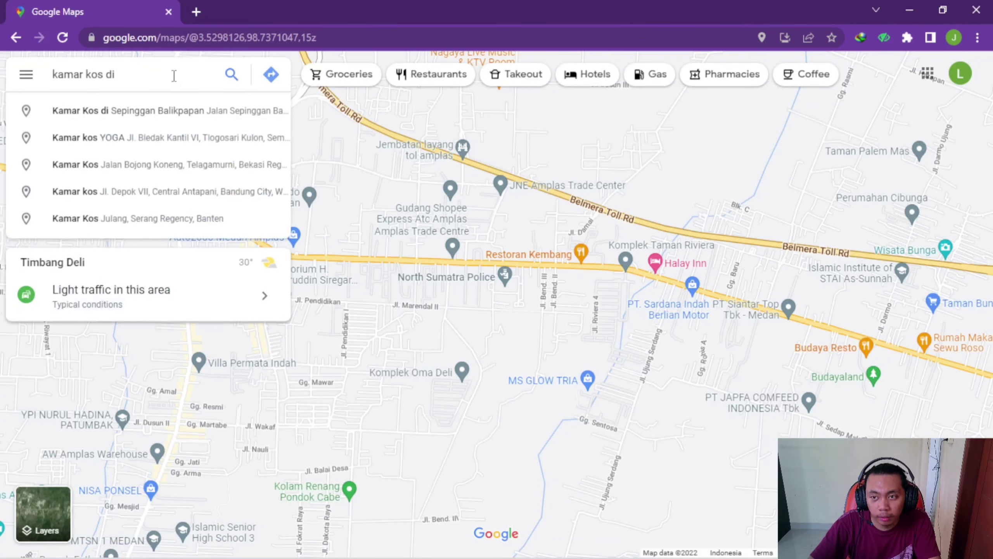
pyautogui.press('BackSpace')
pyautogui.press('BackSpace')
pyautogui.press('BackSpace')
pyautogui.write('t di k')
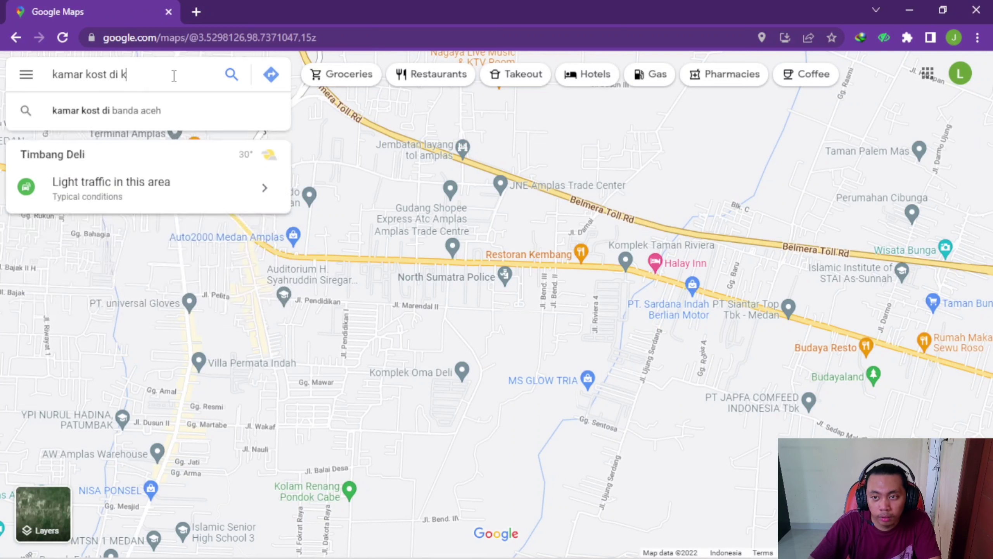
pyautogui.write('ota meedan')
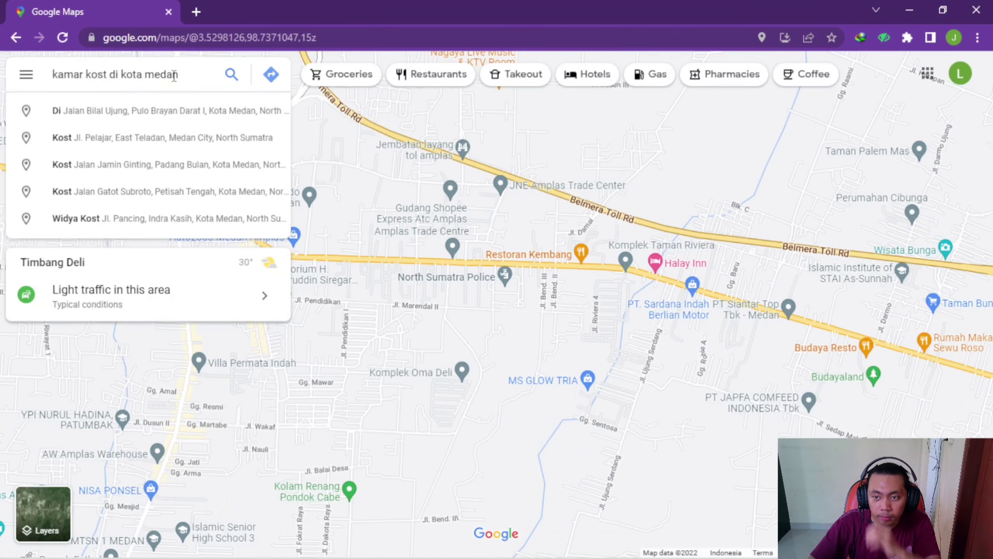
pyautogui.click(244, 89)
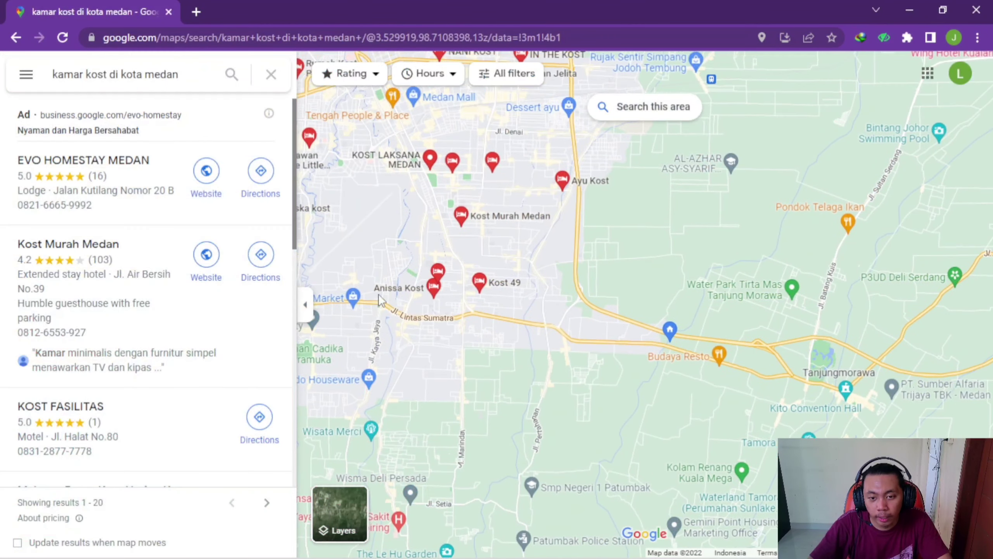
# Browse the boarding-house results around Medan, review the details of Kost Murah Medan, and close its listing.
pyautogui.moveTo(402, 253); pyautogui.dragTo(508, 272)
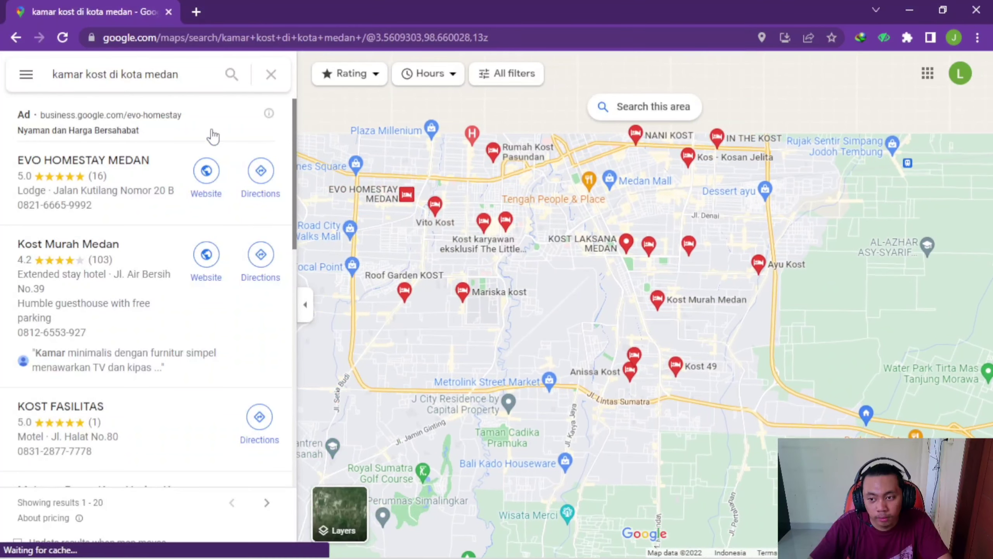
pyautogui.scroll(-2, 101, 395)
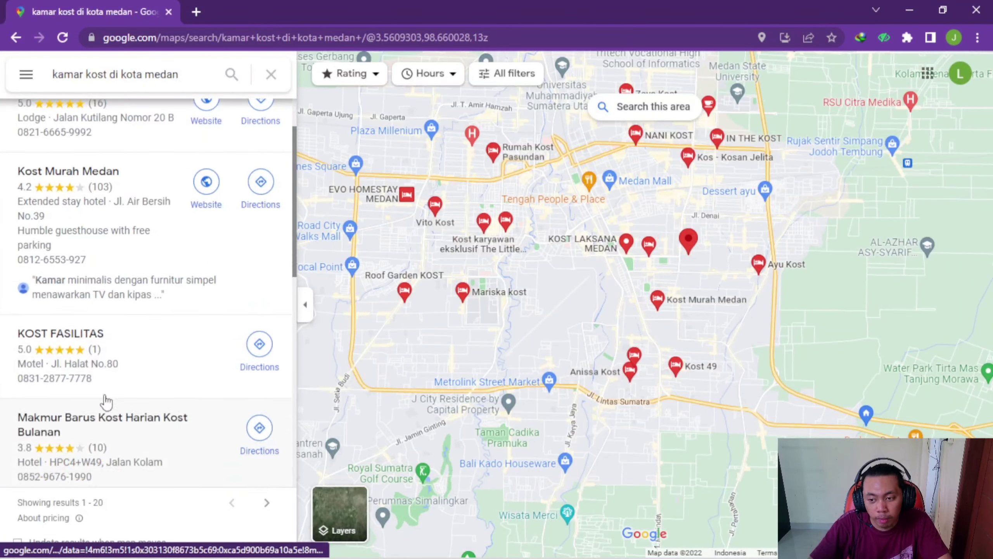
pyautogui.scroll(2, 121, 406)
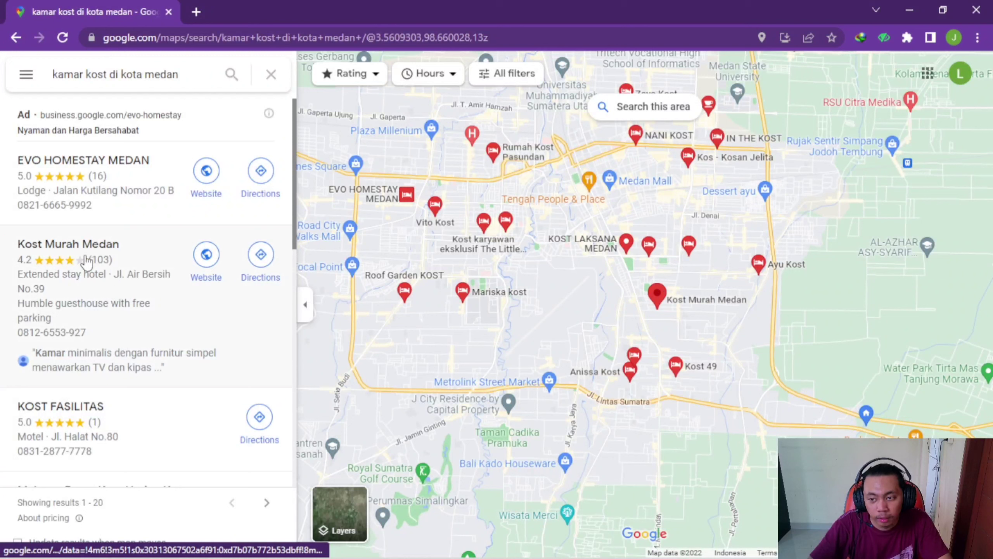
pyautogui.click(92, 263)
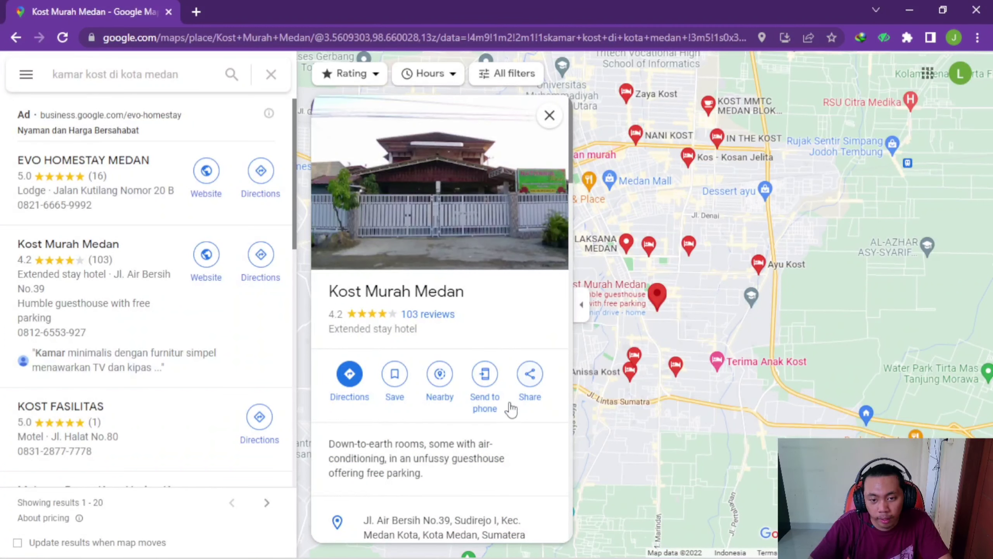
pyautogui.scroll(-2, 515, 409)
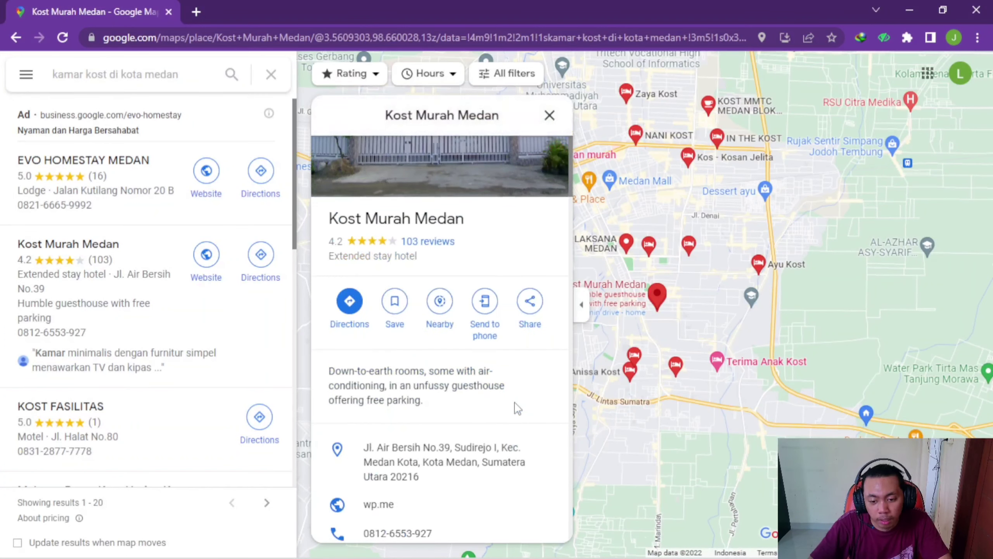
pyautogui.scroll(2, 506, 357)
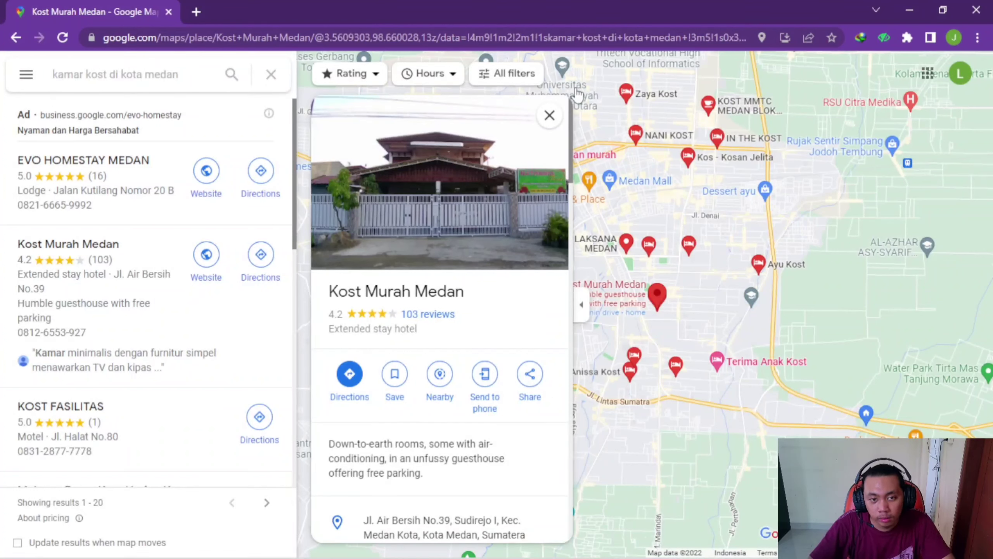
pyautogui.click(552, 119)
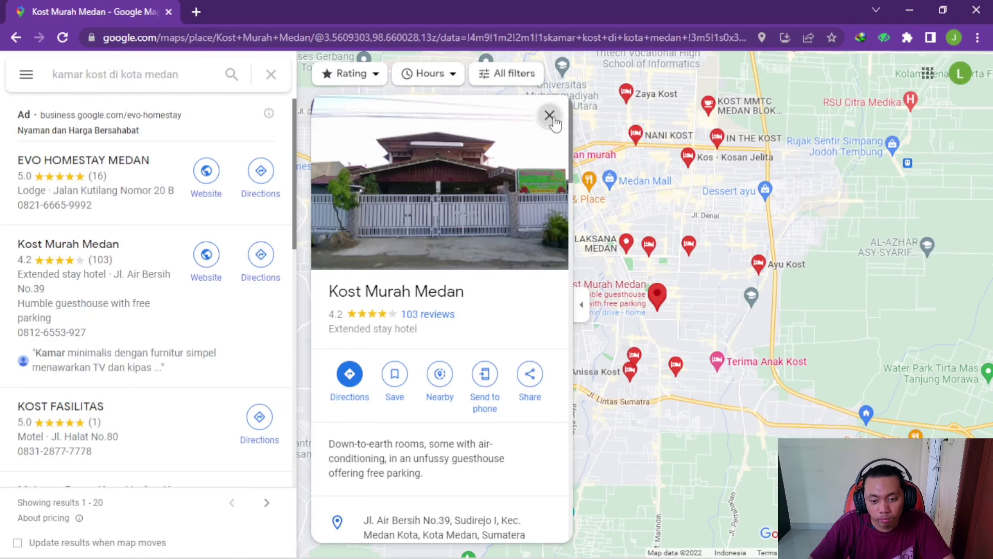
# Locate Kost Murah Medan on the map and check the coordinates at its marker.
pyautogui.moveTo(595, 152); pyautogui.dragTo(488, 84)
pyautogui.moveTo(493, 200); pyautogui.dragTo(615, 301)
pyautogui.scroll(-3, 549, 285)
pyautogui.scroll(1, 567, 293)
pyautogui.scroll(5, 568, 293)
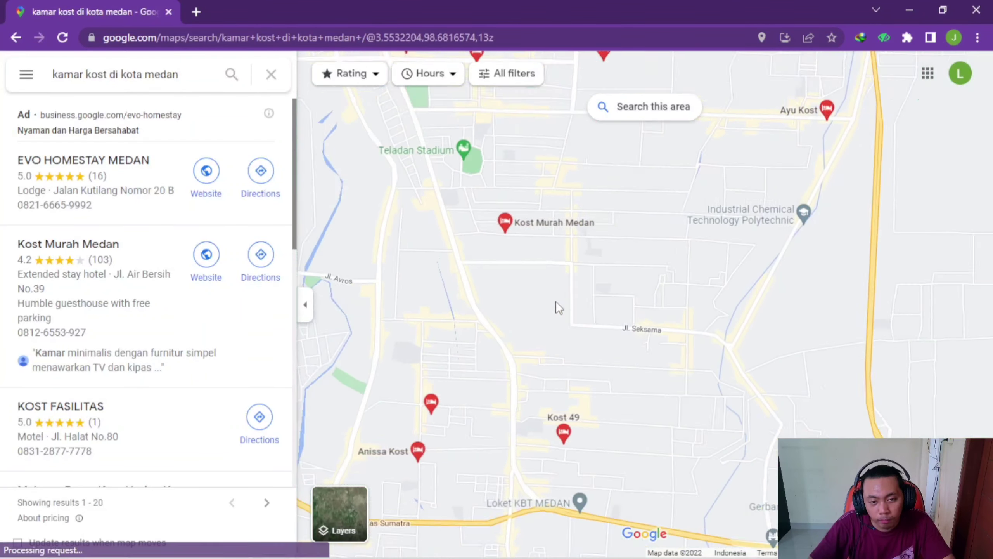
pyautogui.moveTo(538, 222); pyautogui.dragTo(613, 385)
pyautogui.scroll(3, 557, 357)
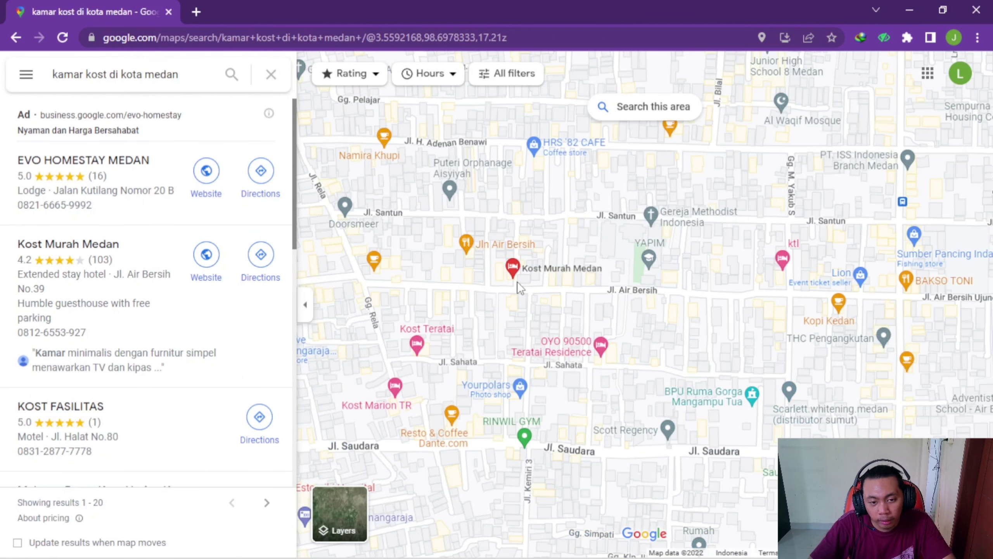
pyautogui.moveTo(515, 287)
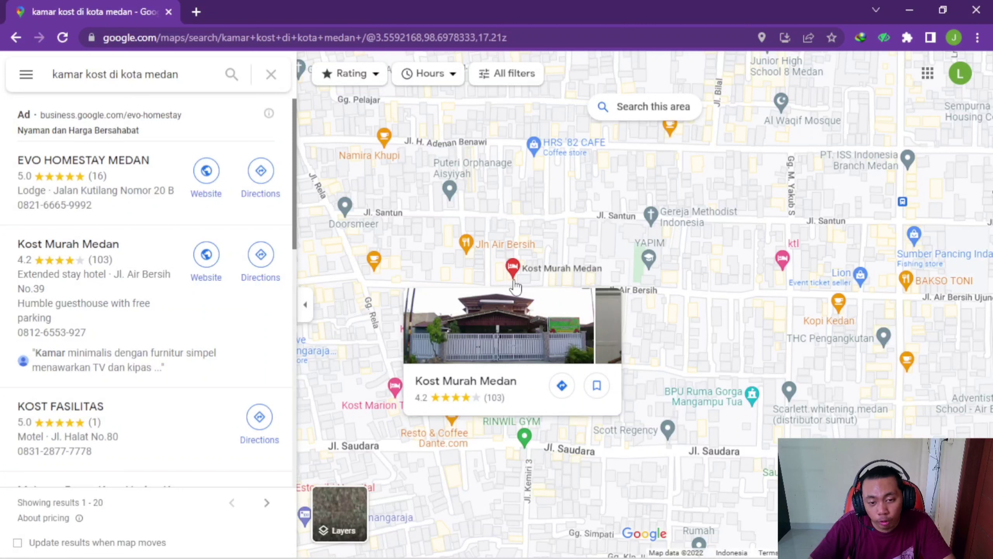
pyautogui.rightClick(515, 287)
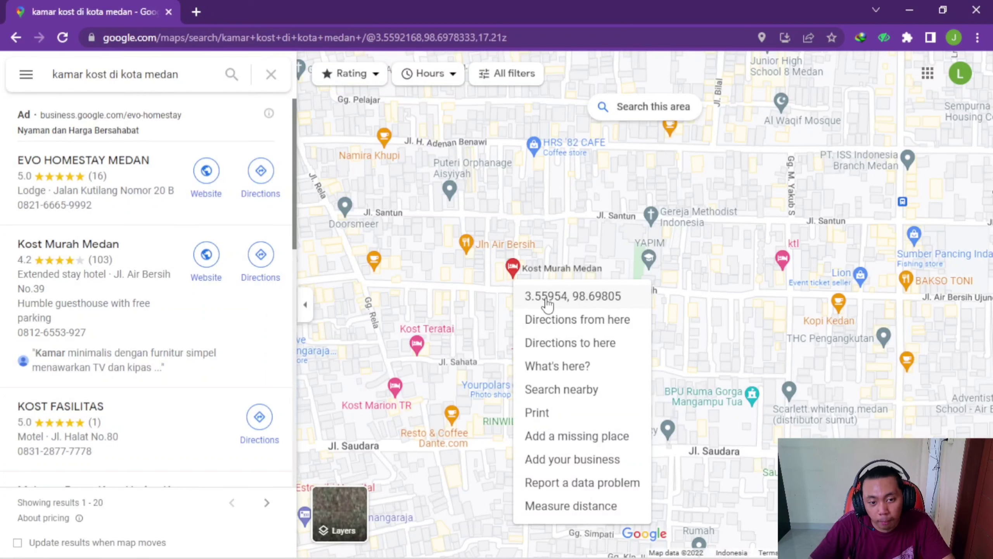
pyautogui.click(563, 241)
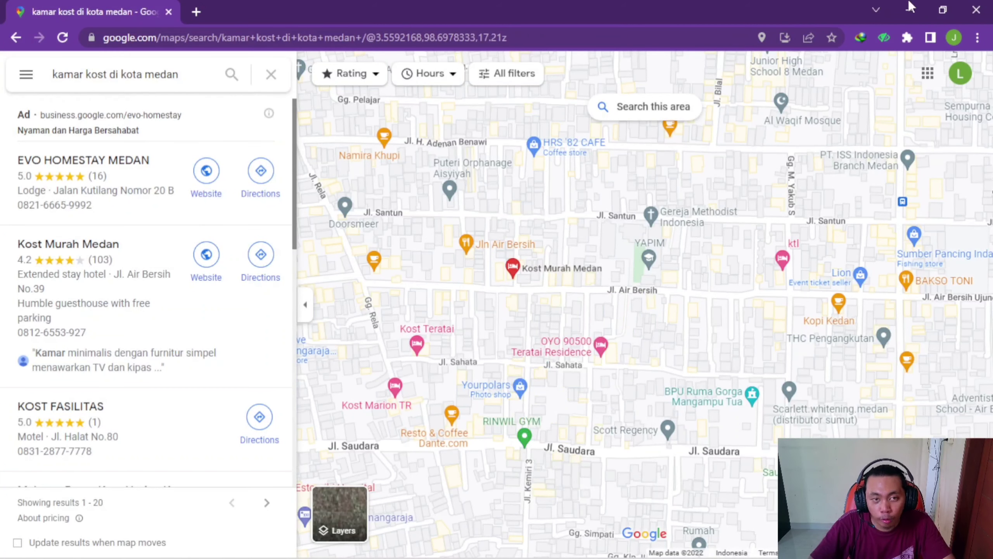
# Replace the Google Maps tab with a new blank tab and minimise the browser window.
pyautogui.click(194, 12)
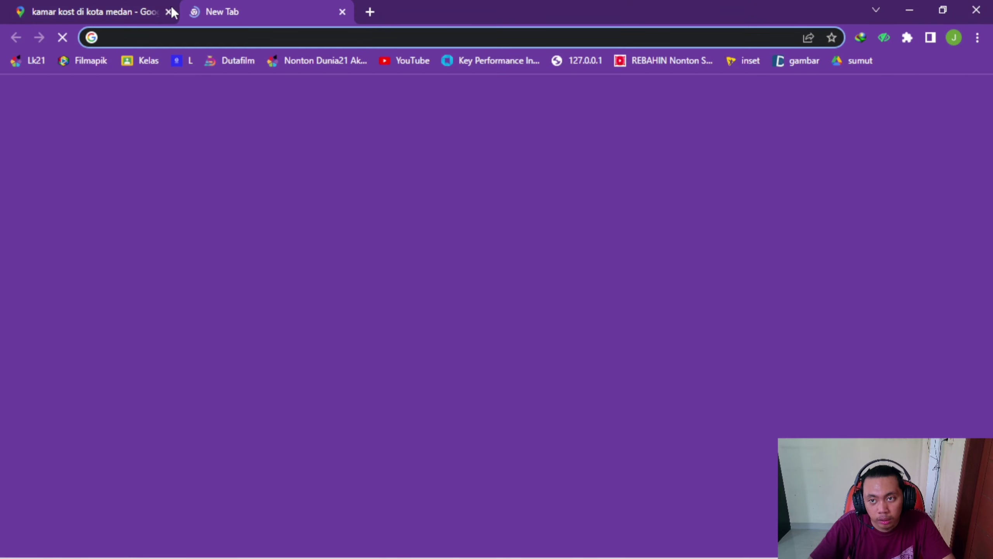
pyautogui.click(168, 12)
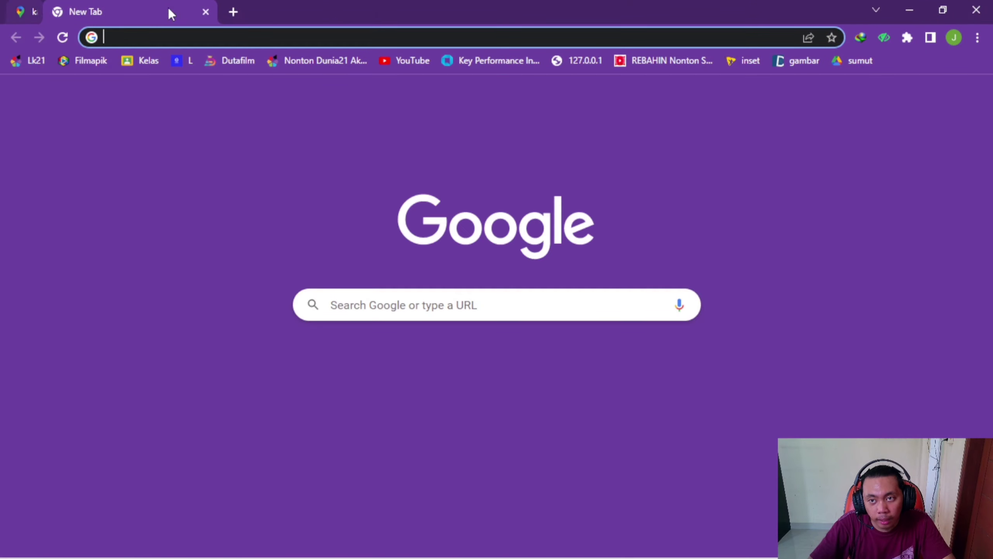
pyautogui.click(915, 6)
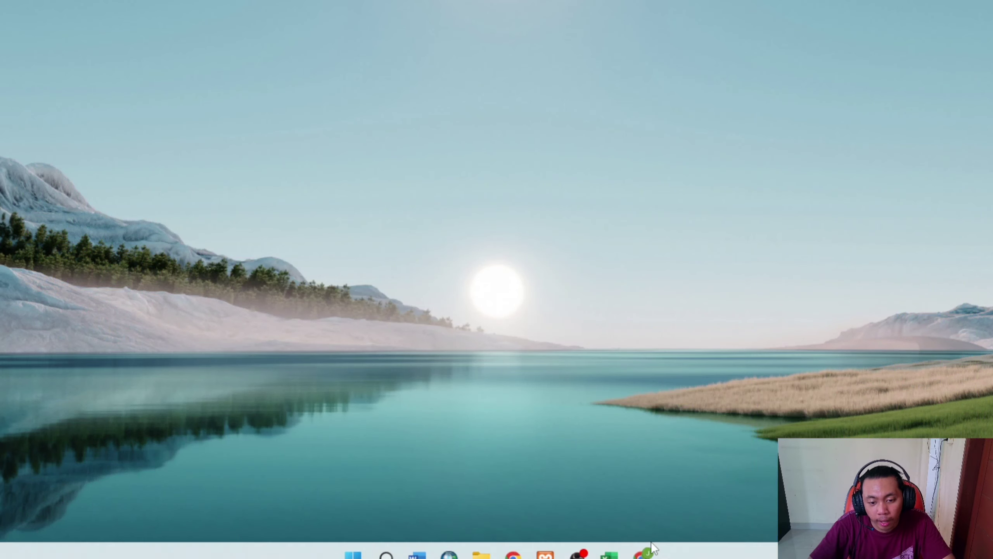
# Switch to ArcMap and add the ADMINISTRASIKECAMATAN_AR_50K.shp shapefile from the connected KOTA MEDAN folder to the Layers data frame.
pyautogui.click(449, 541)
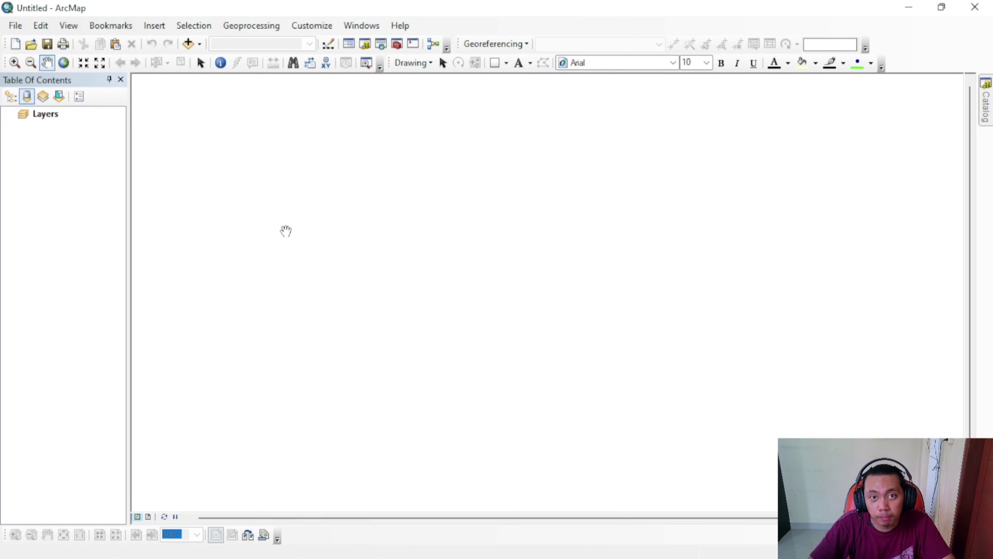
pyautogui.click(983, 118)
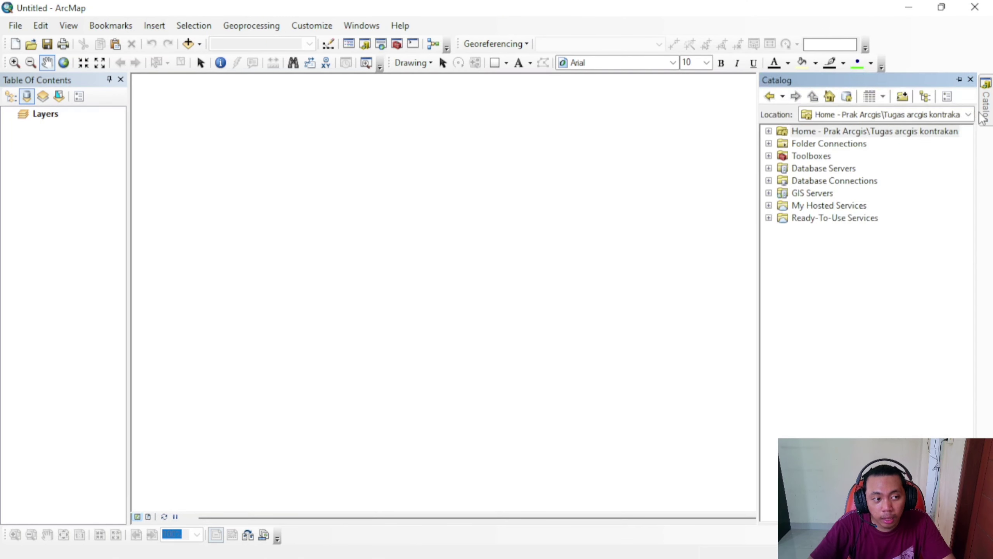
pyautogui.click(769, 144)
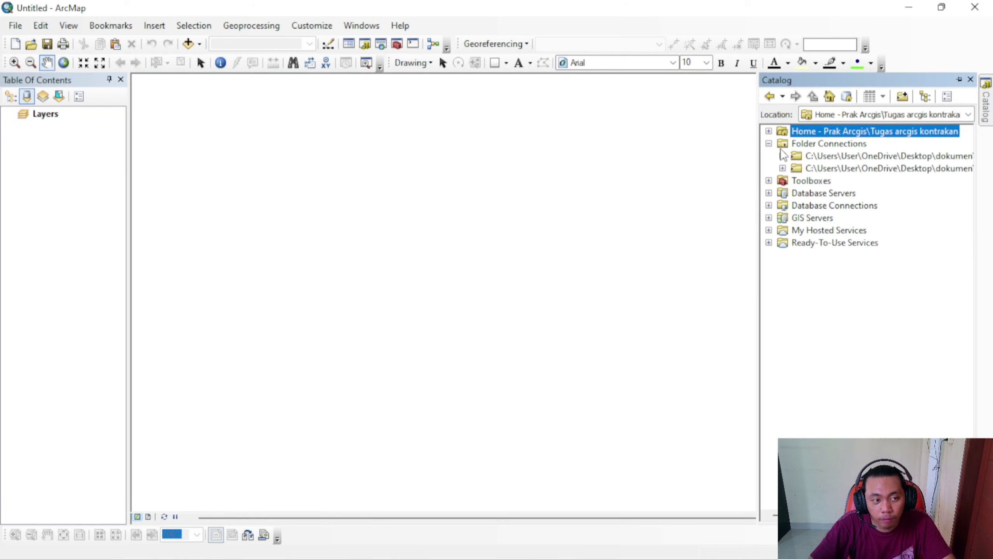
pyautogui.click(782, 156)
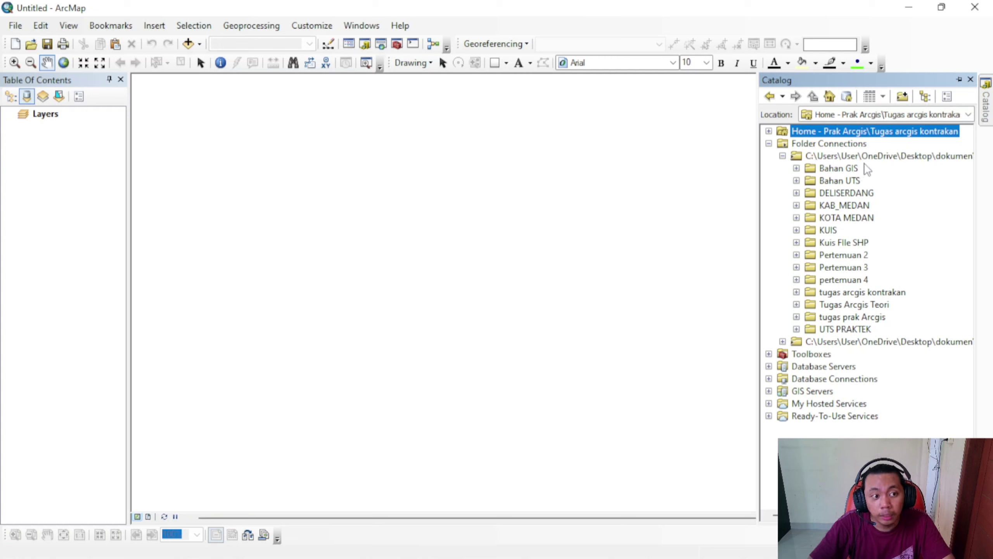
pyautogui.click(797, 217)
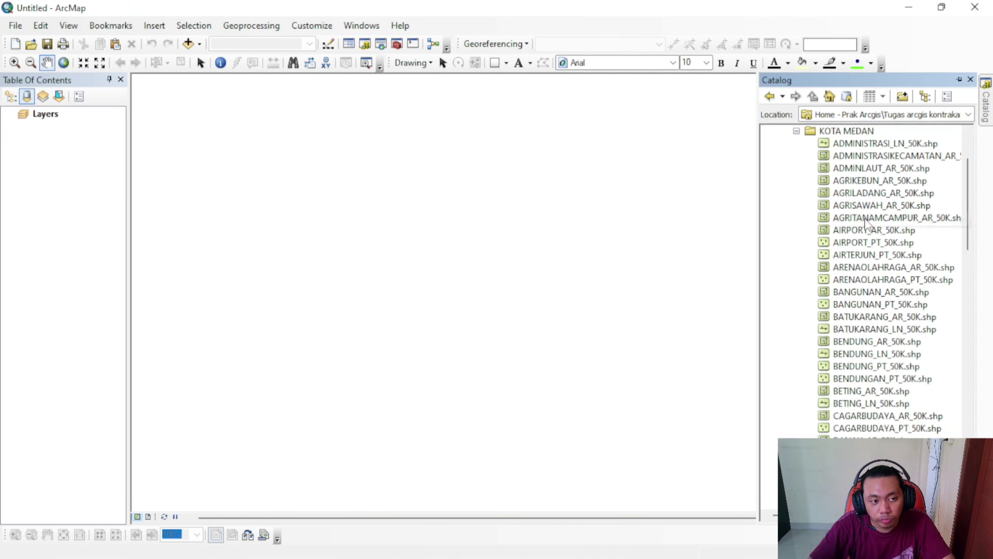
pyautogui.click(899, 156)
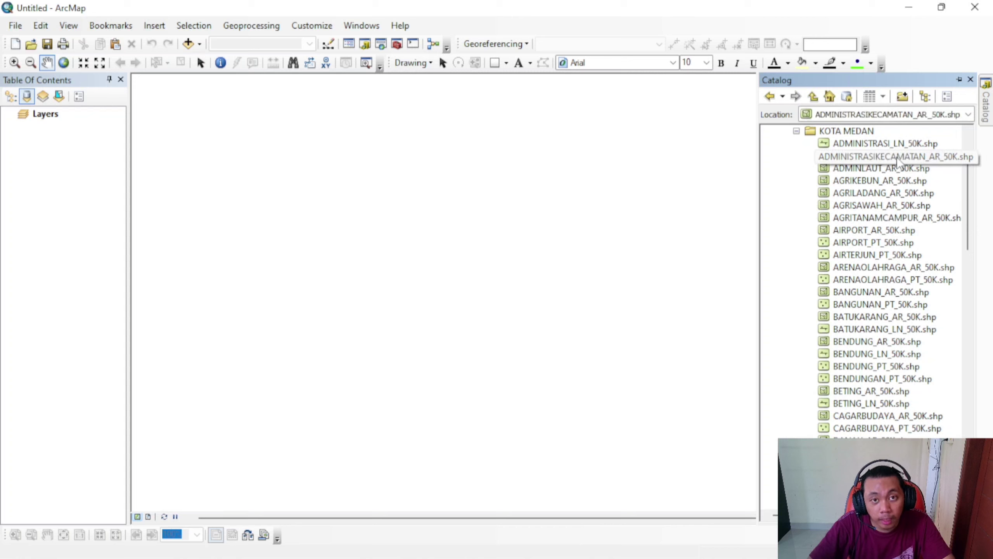
pyautogui.moveTo(897, 160); pyautogui.dragTo(771, 152)
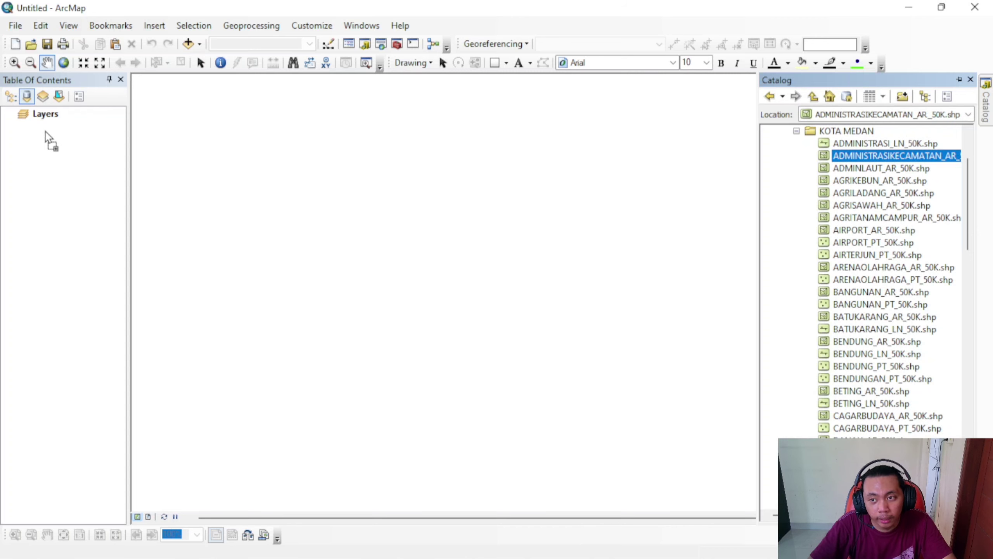
pyautogui.moveTo(46, 132); pyautogui.dragTo(46, 132)
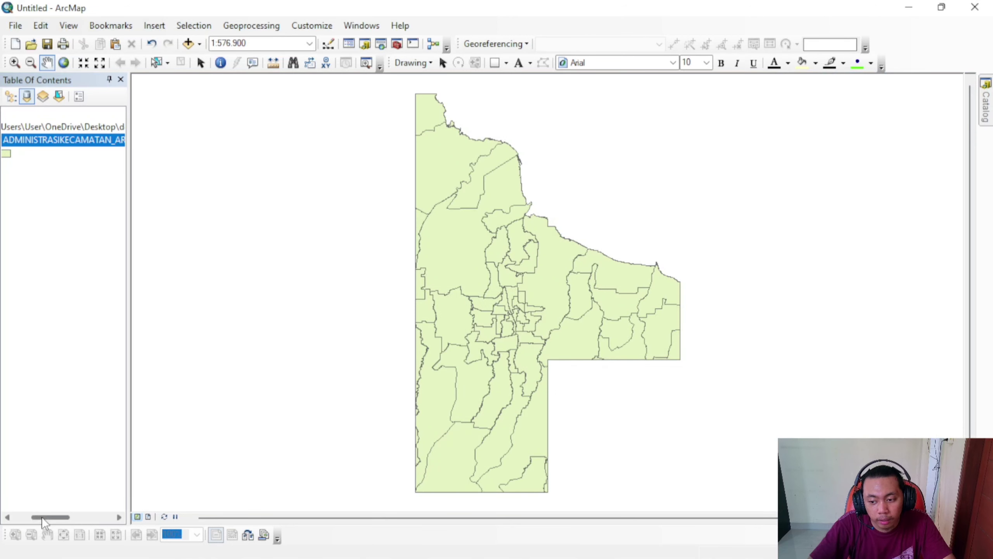
# Collapse the KOTA MEDAN folder in the Catalog tree and keep it selected.
pyautogui.moveTo(990, 96)
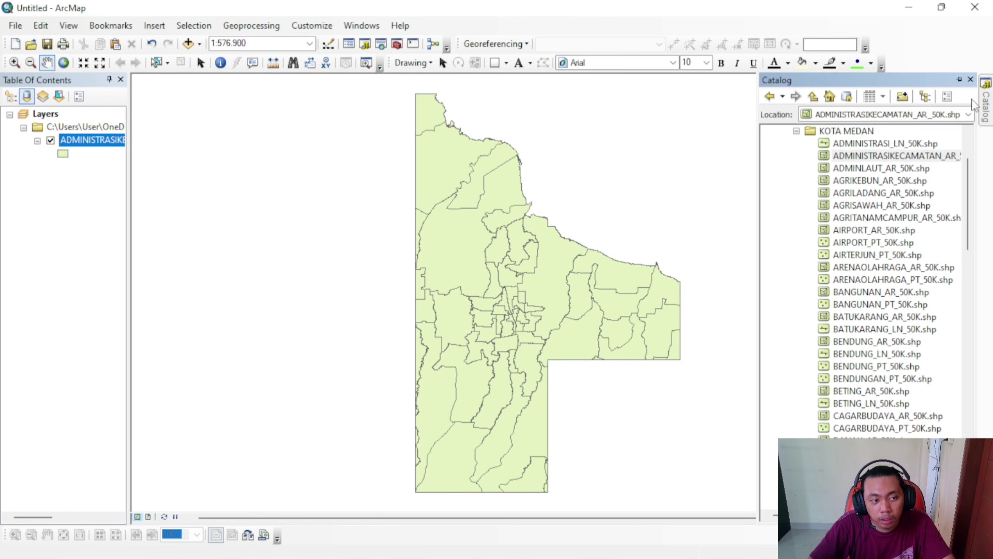
pyautogui.click(796, 131)
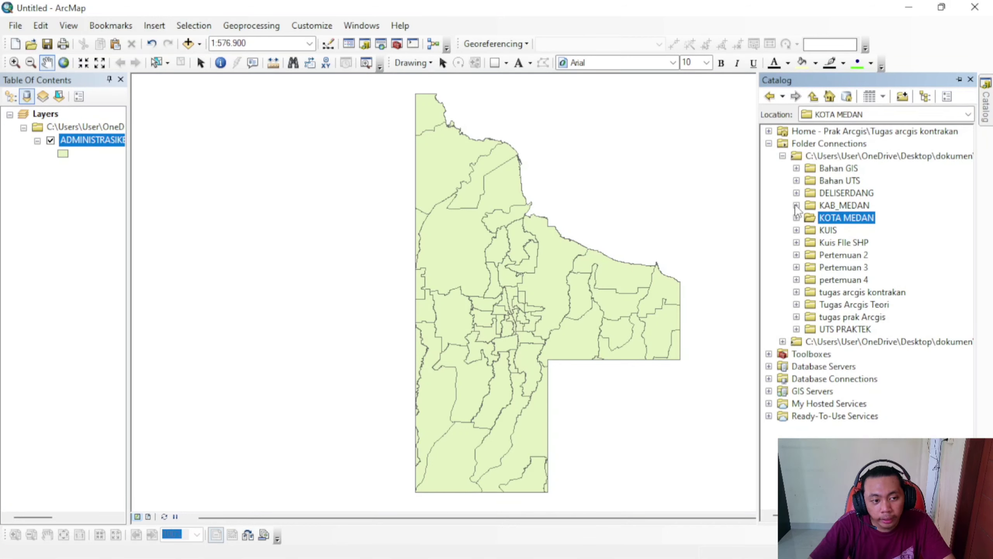
pyautogui.click(870, 205)
pyautogui.click(855, 222)
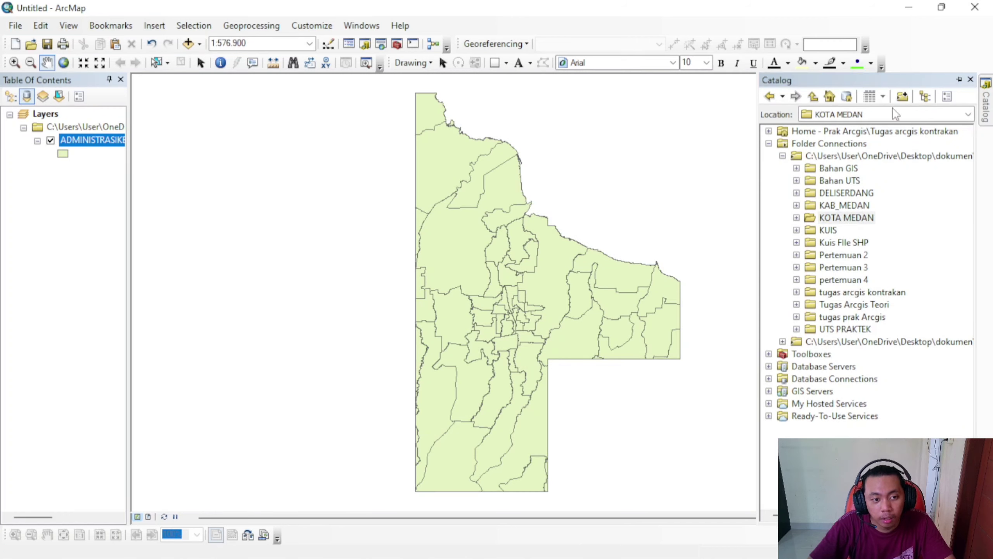
# Minimise ArcMap, switch to Chrome and open the site tanahair.indonesia.go.id.
pyautogui.click(910, 7)
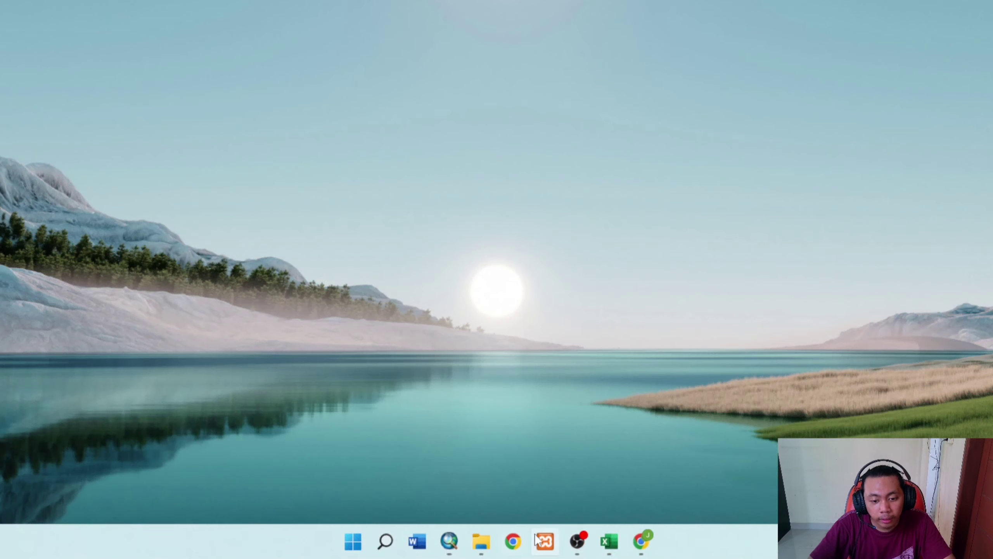
pyautogui.click(633, 550)
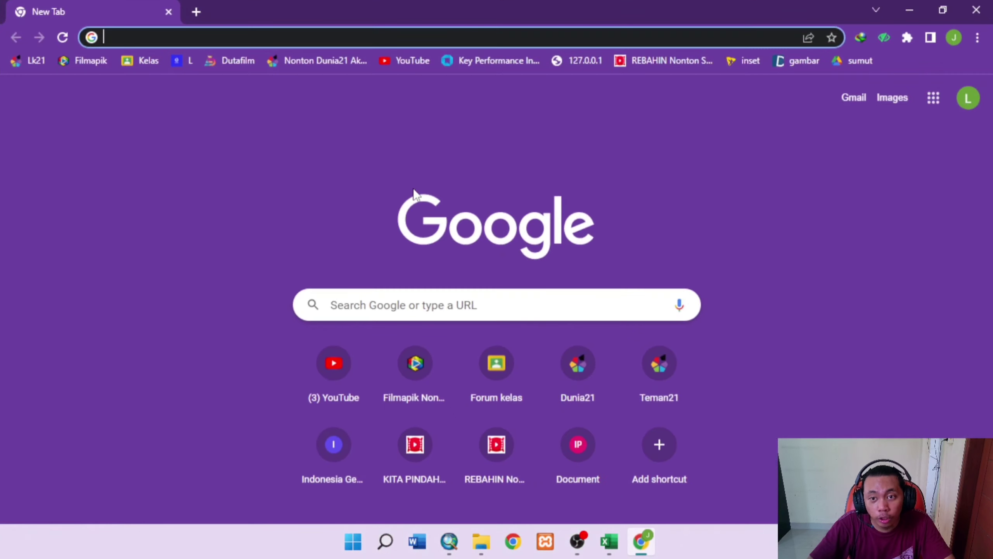
pyautogui.click(208, 37)
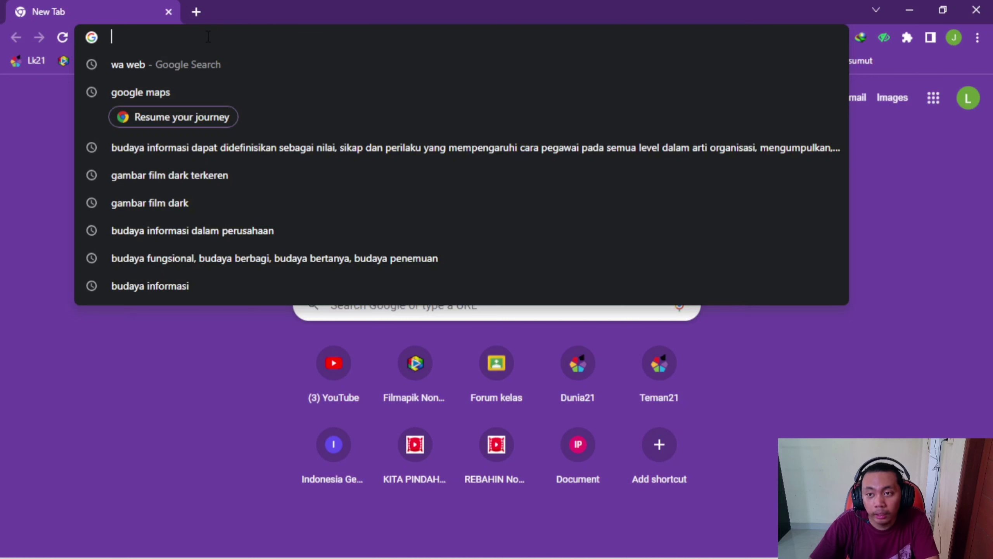
pyautogui.write('tanahair')
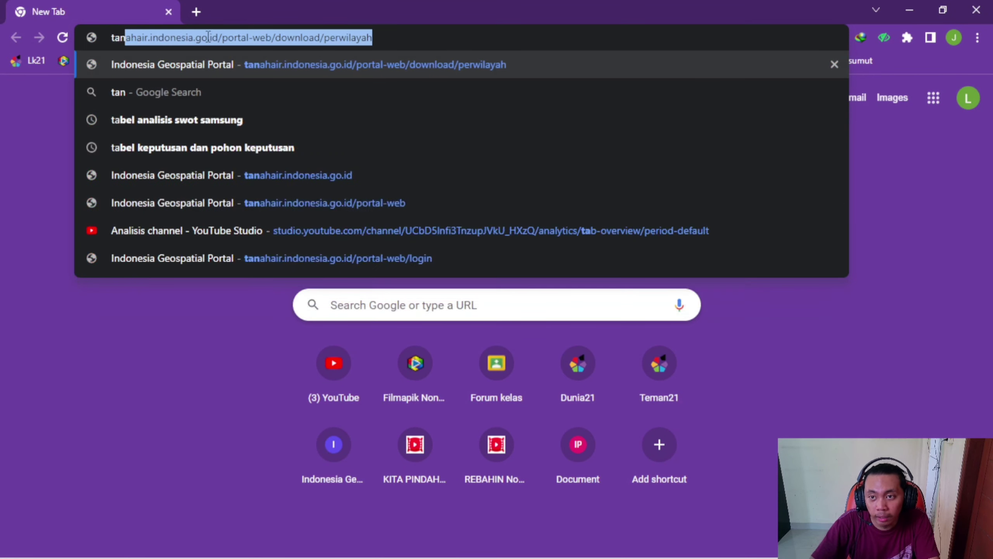
pyautogui.press('BackSpace')
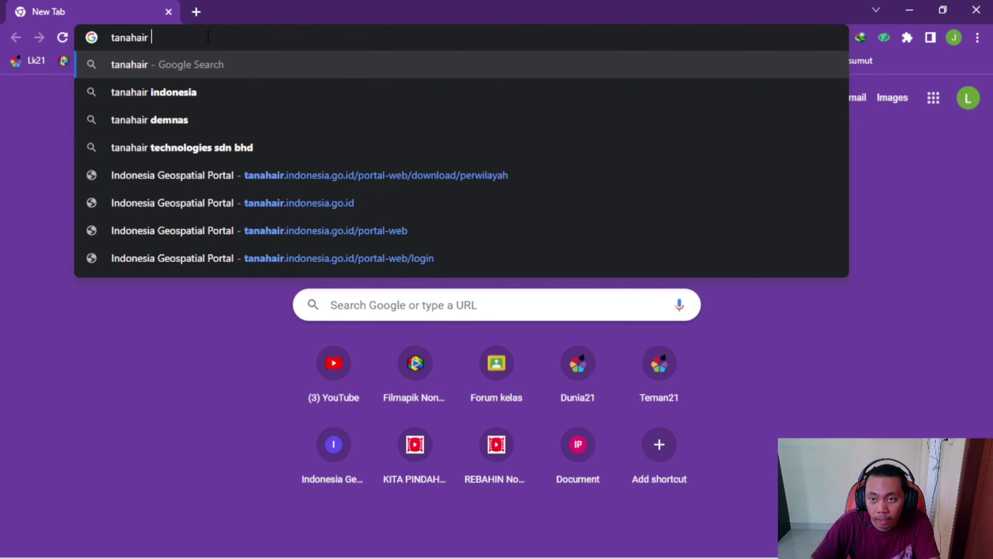
pyautogui.write('.indonesia')
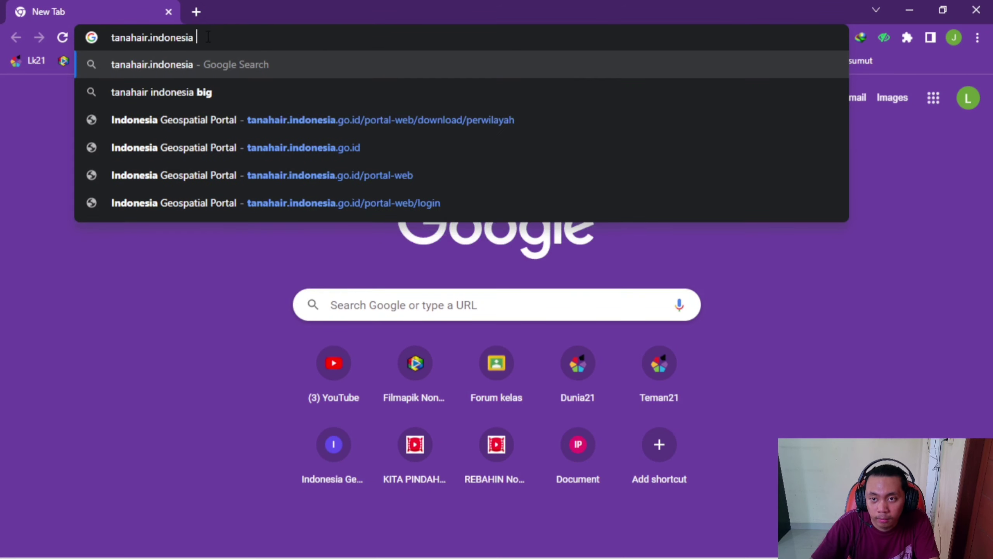
pyautogui.press('BackSpace')
pyautogui.write('.')
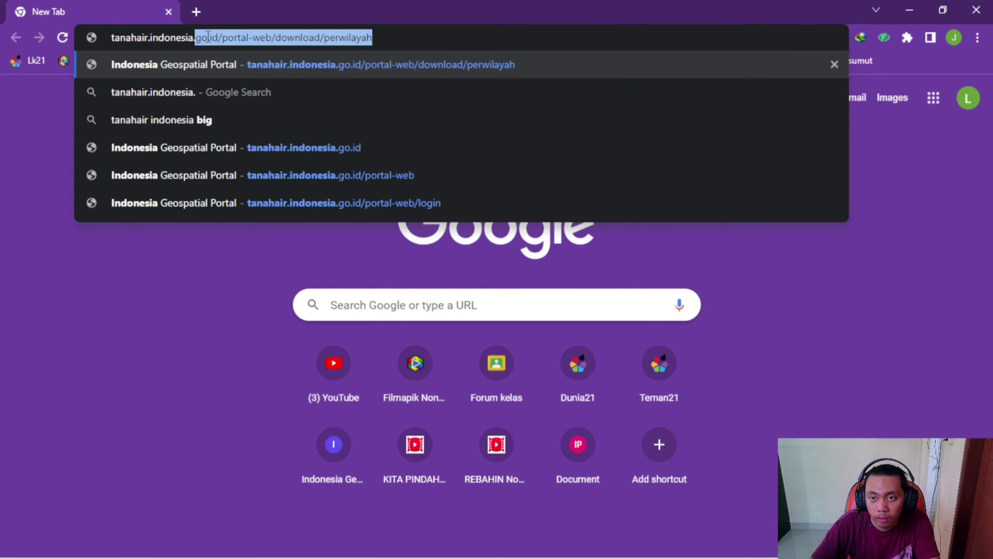
pyautogui.write('go.id')
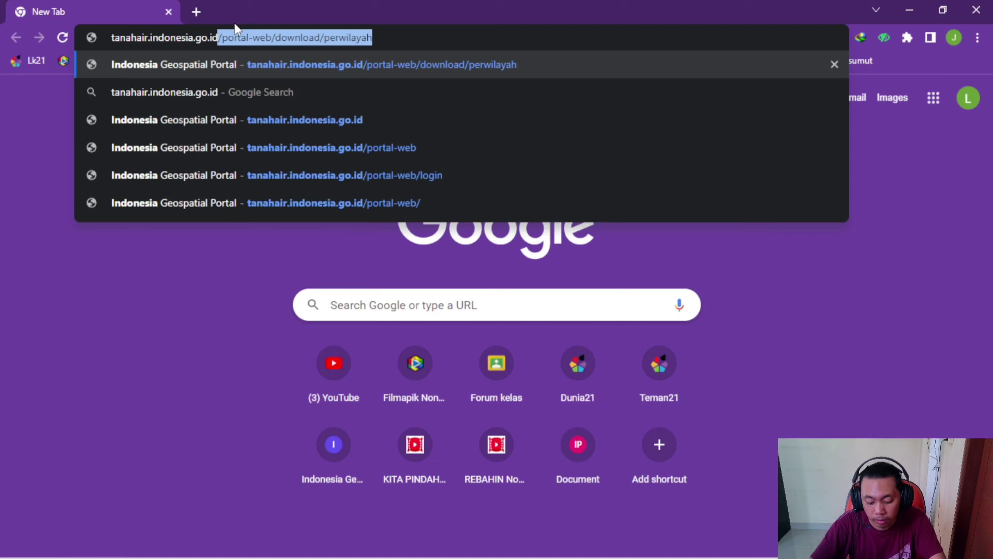
pyautogui.press('Delete')
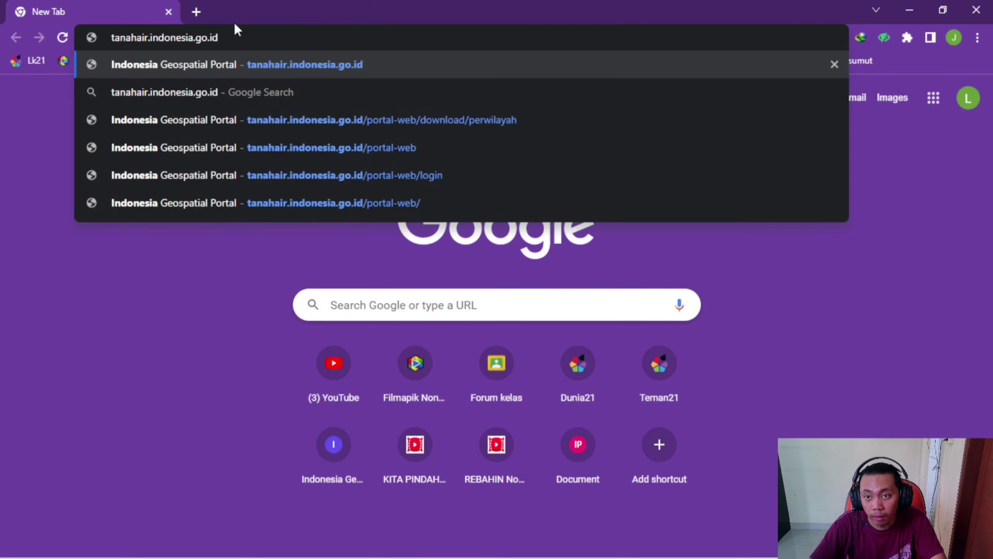
pyautogui.press('Return')
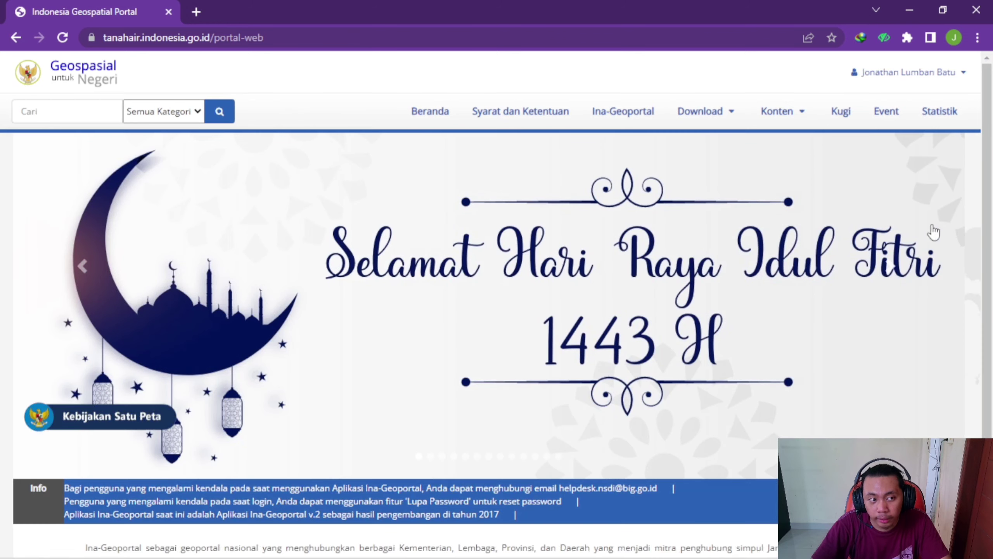
# Log out of the geoportal account and log back in with the saved credentials.
pyautogui.click(935, 76)
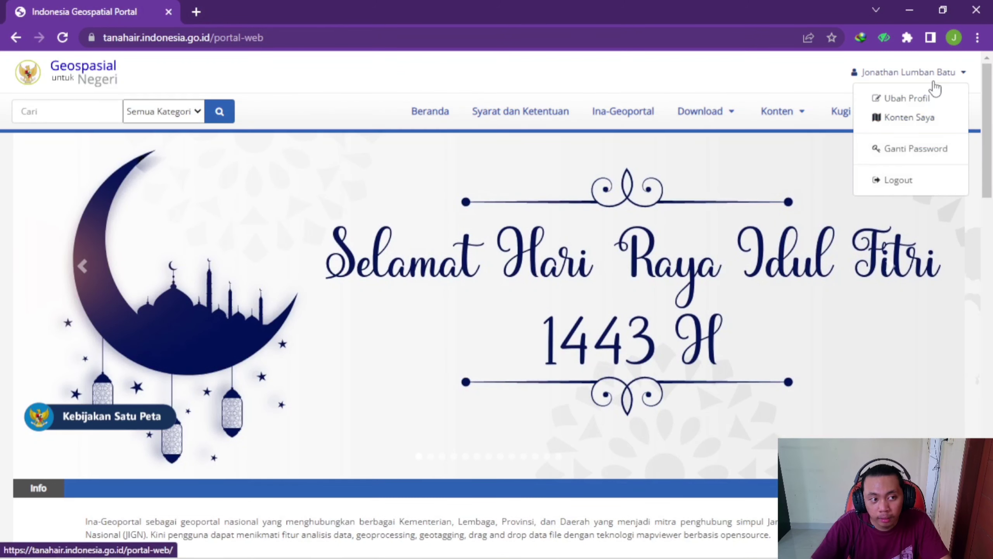
pyautogui.click(926, 180)
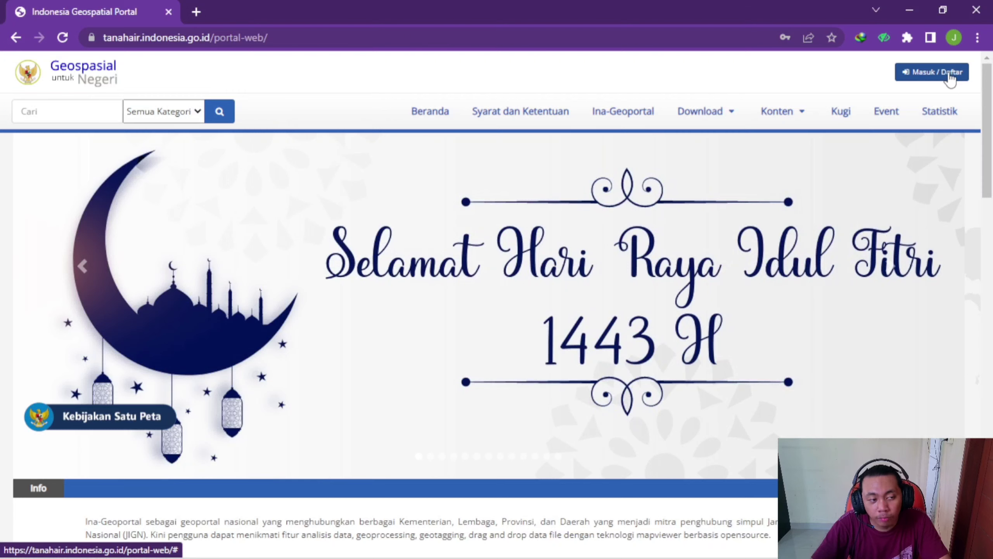
pyautogui.click(949, 75)
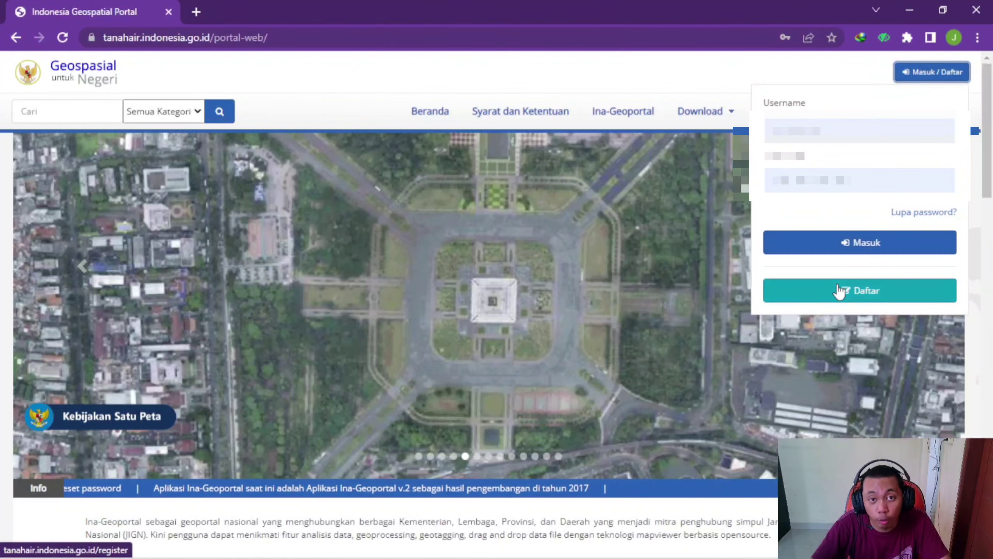
pyautogui.click(849, 253)
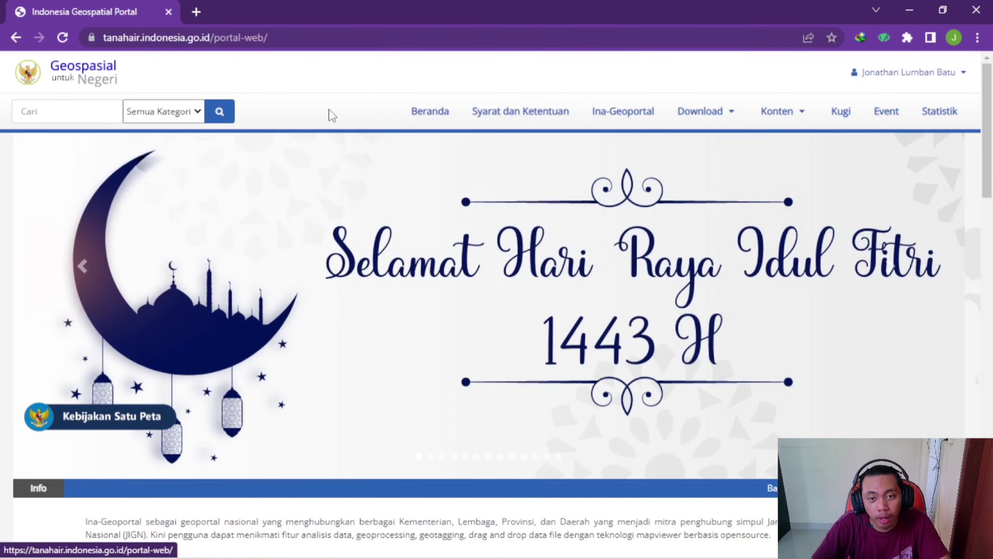
# Open the Peta Per Wilayah download page of the geoportal.
pyautogui.moveTo(714, 128)
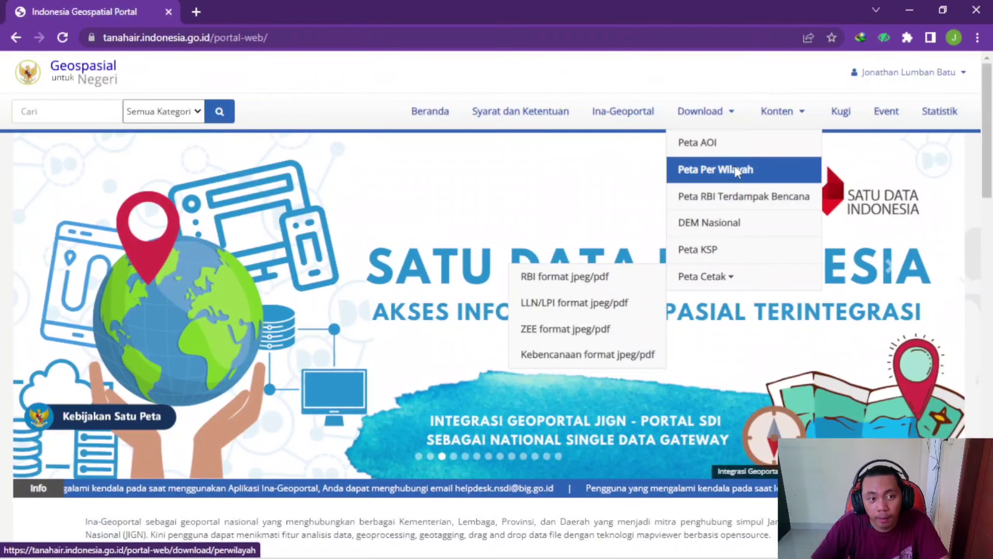
pyautogui.click(734, 167)
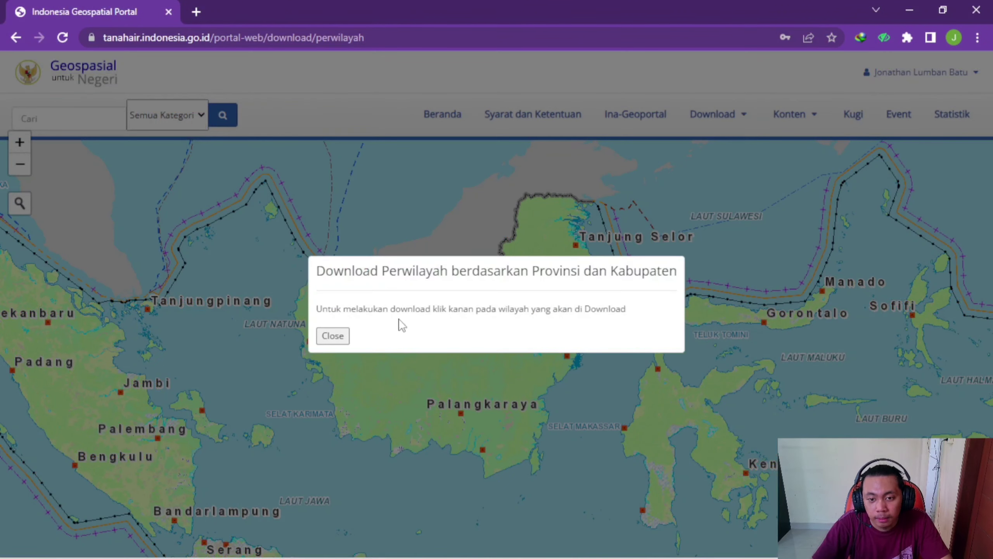
# Dismiss the download notice and search the map for kota medan.
pyautogui.click(332, 336)
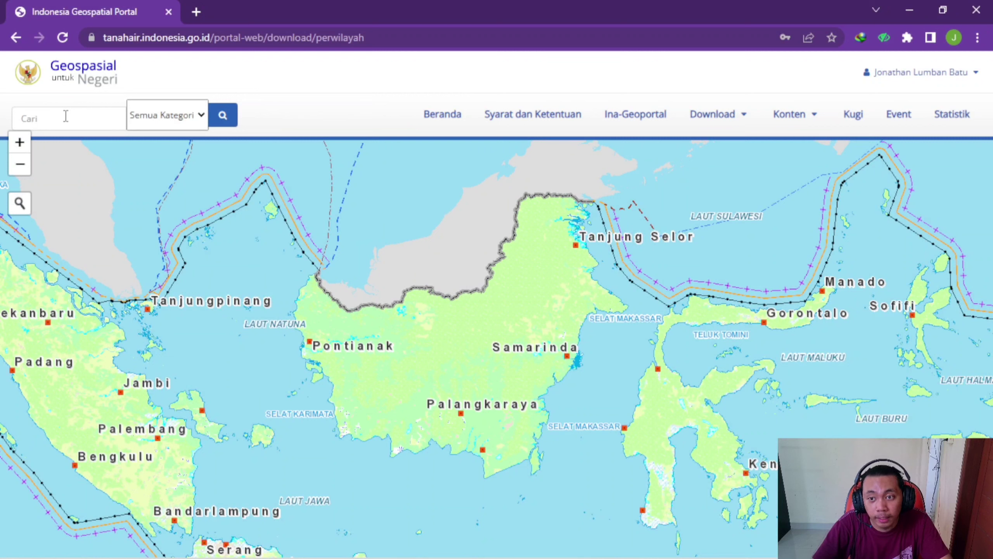
pyautogui.click(19, 203)
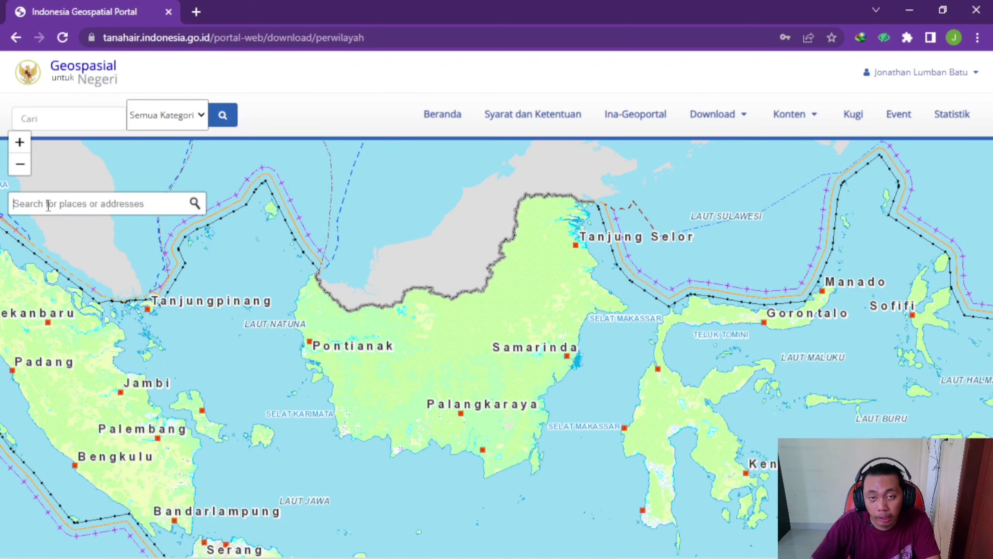
pyautogui.write('koot')
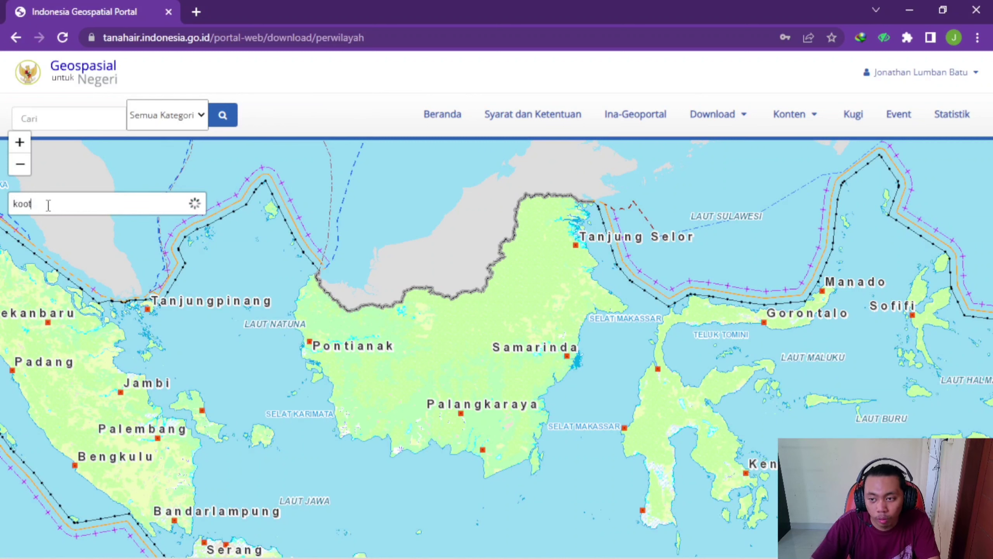
pyautogui.write(' maedan')
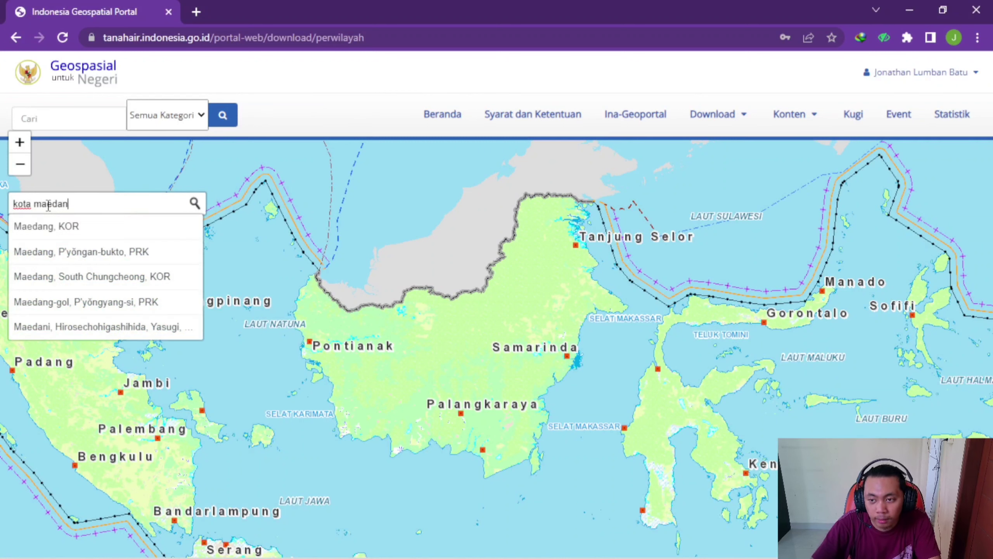
pyautogui.press('BackSpace')
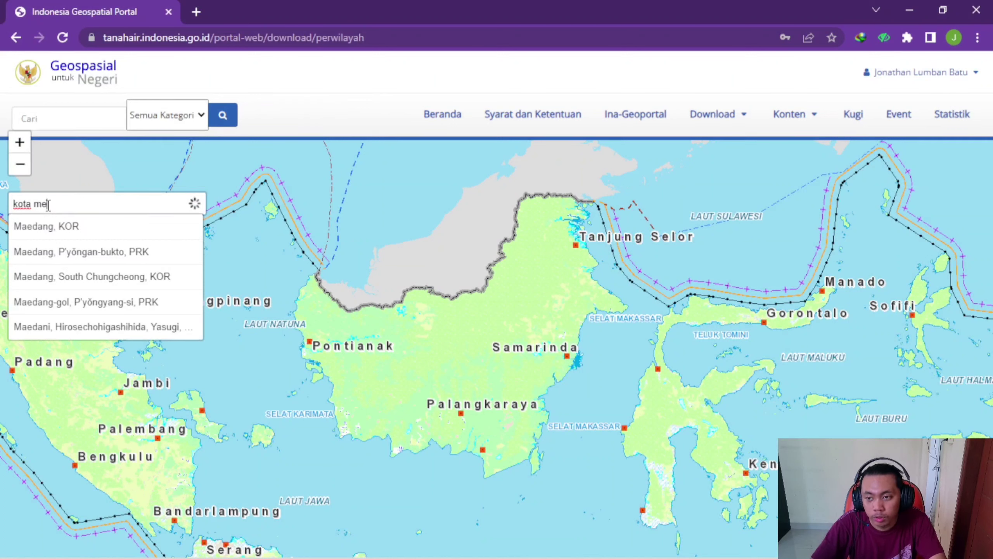
pyautogui.write('dan')
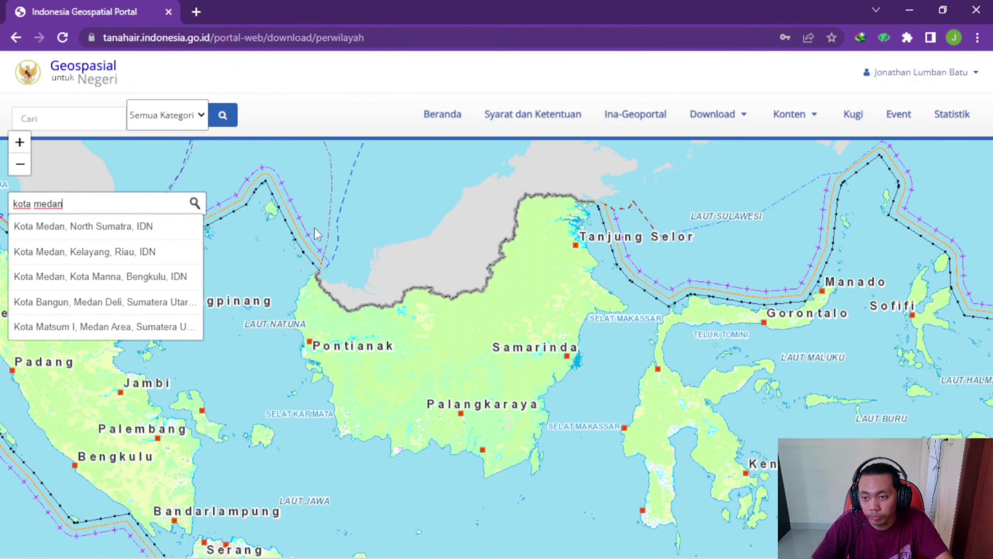
pyautogui.press('Return')
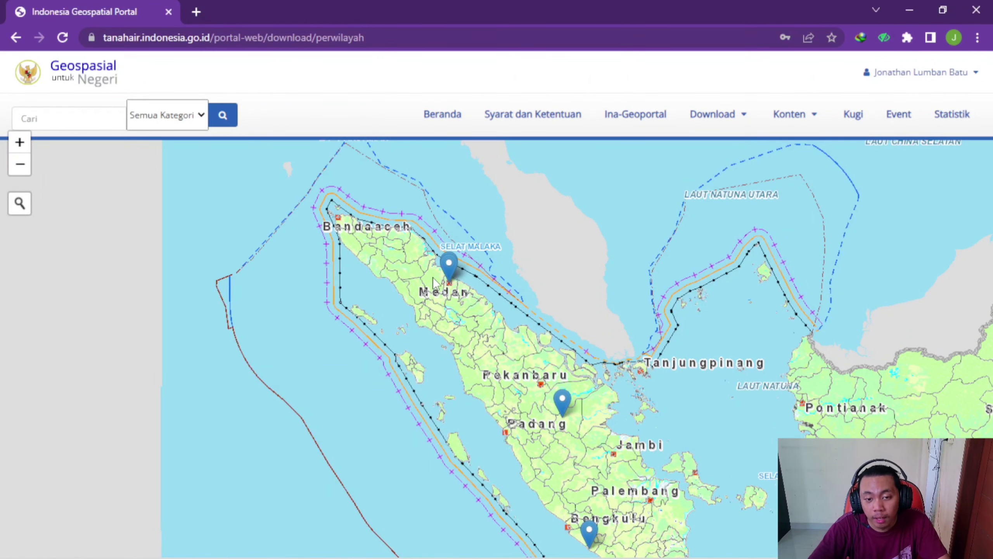
# Examine the map around the Medan search marker, from the city's outline down to the streets of Petisah Hulu.
pyautogui.scroll(4, 433, 276)
pyautogui.scroll(5, 457, 314)
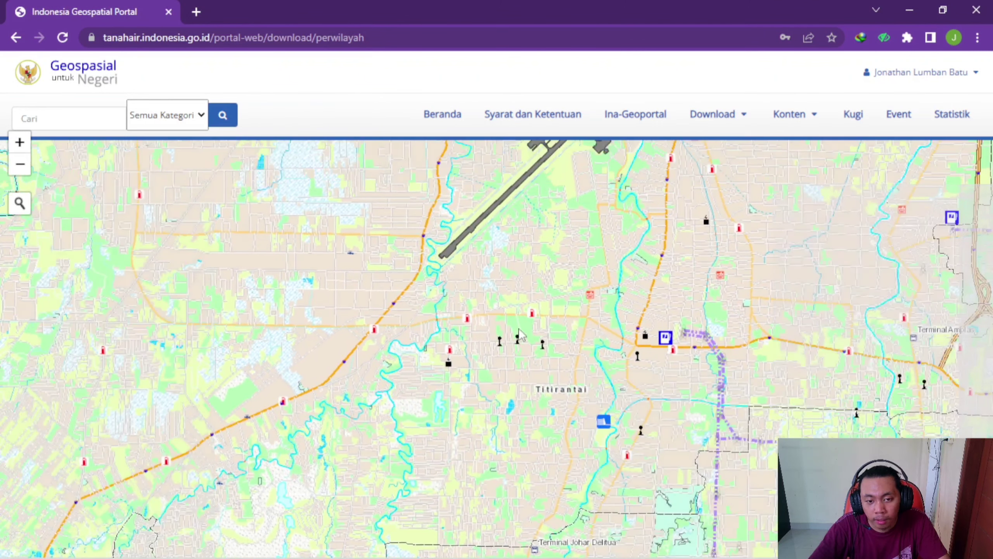
pyautogui.moveTo(520, 335); pyautogui.dragTo(526, 407)
pyautogui.moveTo(567, 324); pyautogui.dragTo(543, 431)
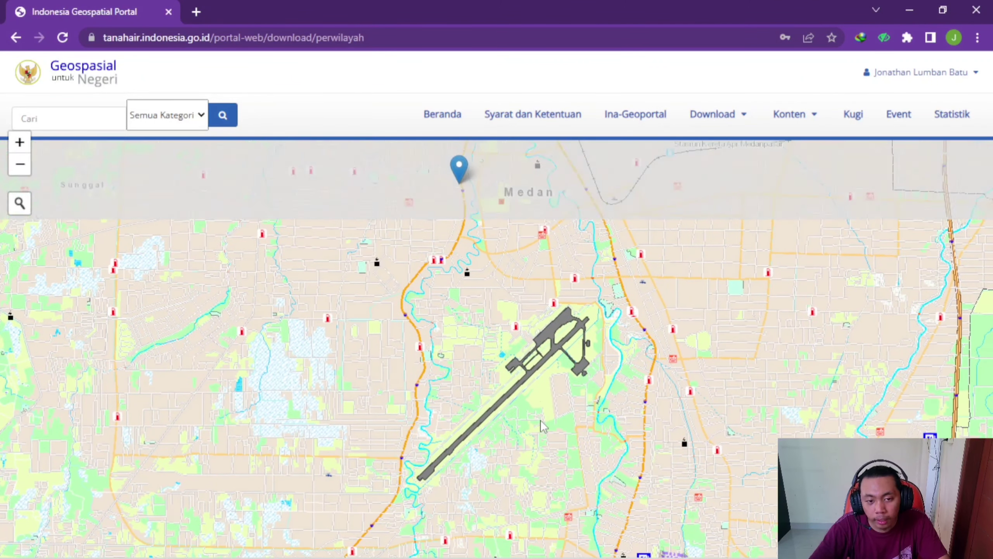
pyautogui.scroll(-5, 542, 419)
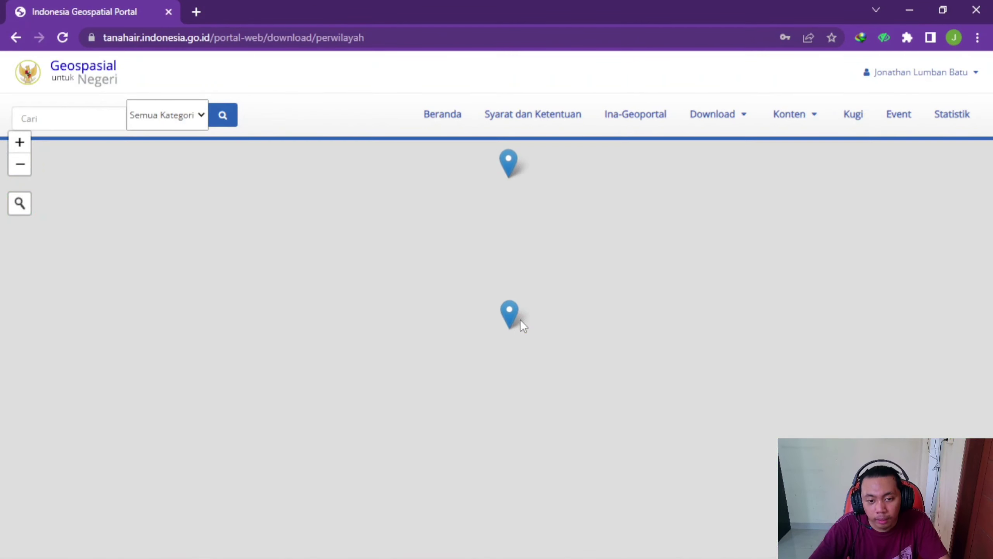
pyautogui.scroll(-1, 521, 320)
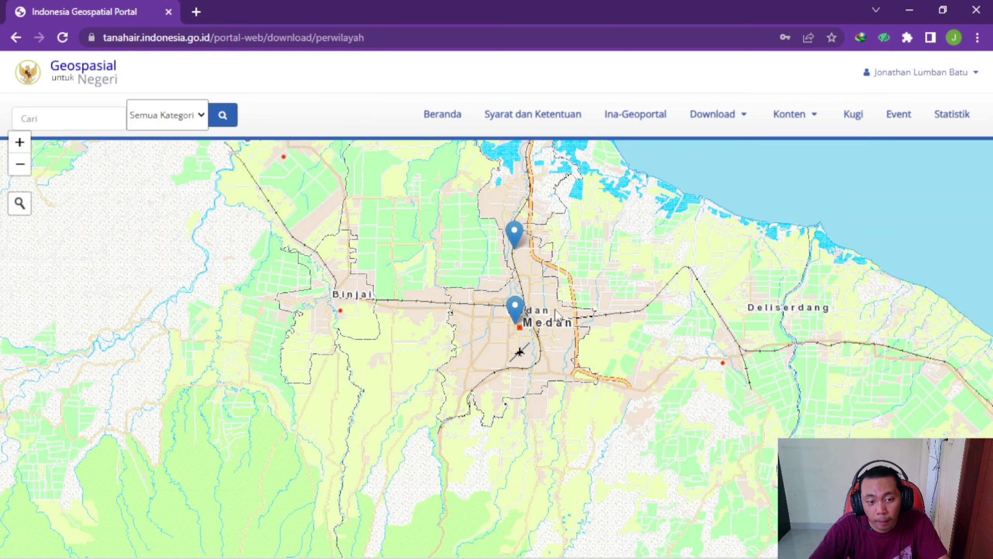
pyautogui.scroll(3, 563, 325)
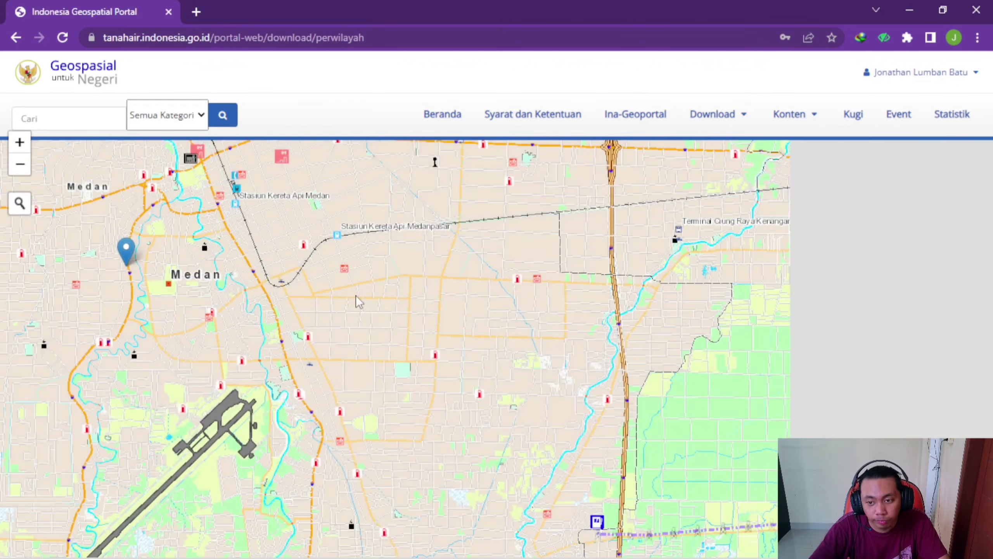
pyautogui.moveTo(325, 303); pyautogui.dragTo(552, 387)
pyautogui.moveTo(433, 373); pyautogui.dragTo(516, 374)
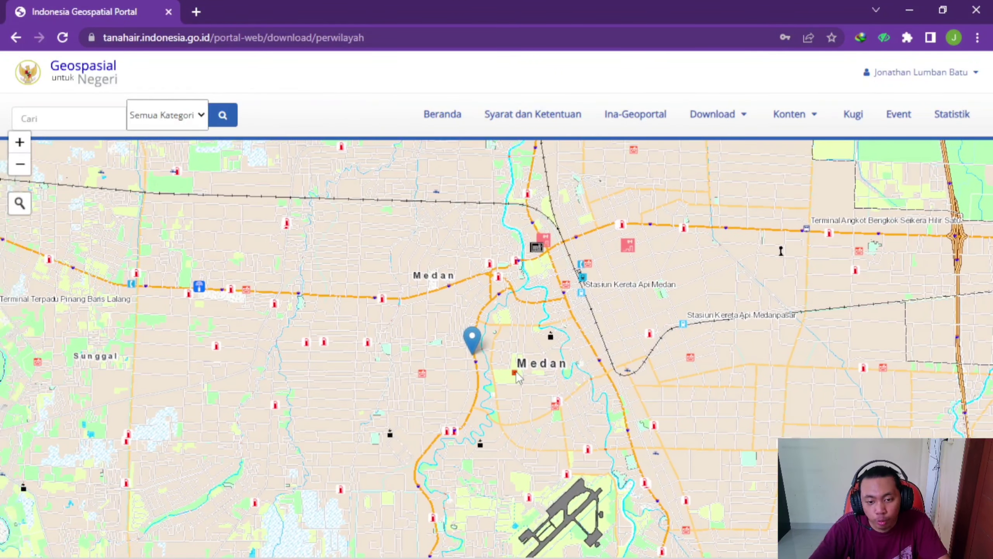
pyautogui.scroll(2, 517, 373)
pyautogui.moveTo(436, 339); pyautogui.dragTo(499, 358)
pyautogui.scroll(2, 485, 350)
pyautogui.scroll(-1, 355, 263)
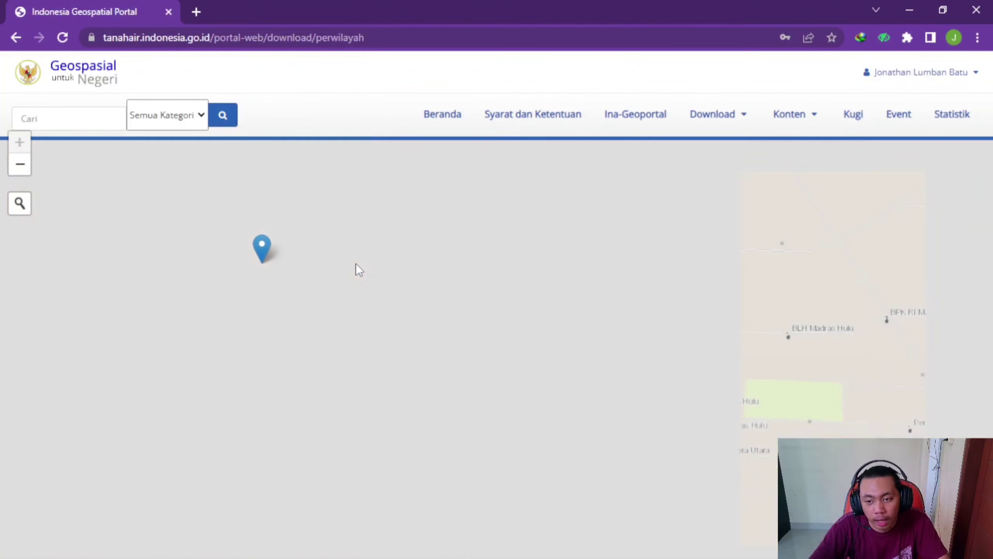
pyautogui.moveTo(309, 238); pyautogui.dragTo(463, 367)
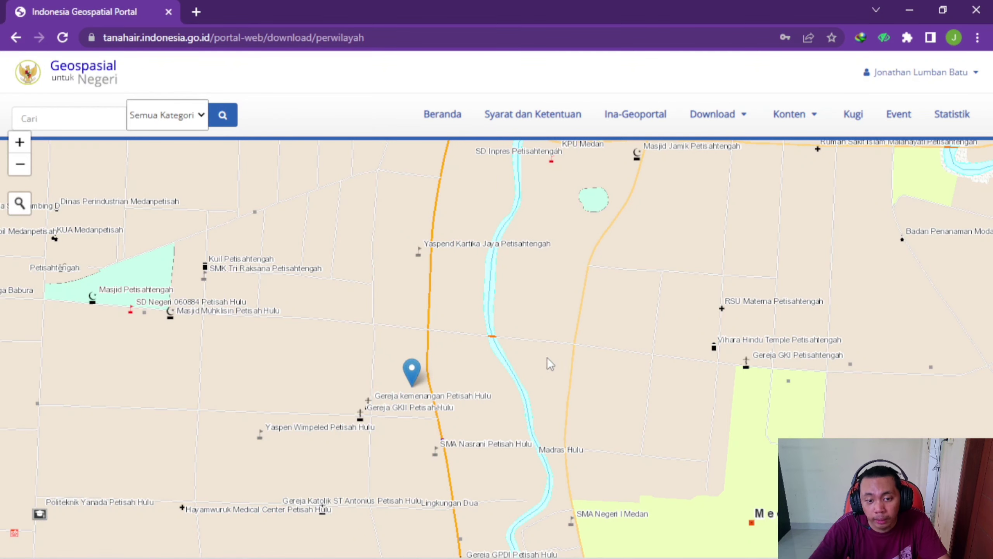
pyautogui.scroll(1, 578, 352)
pyautogui.scroll(-3, 577, 351)
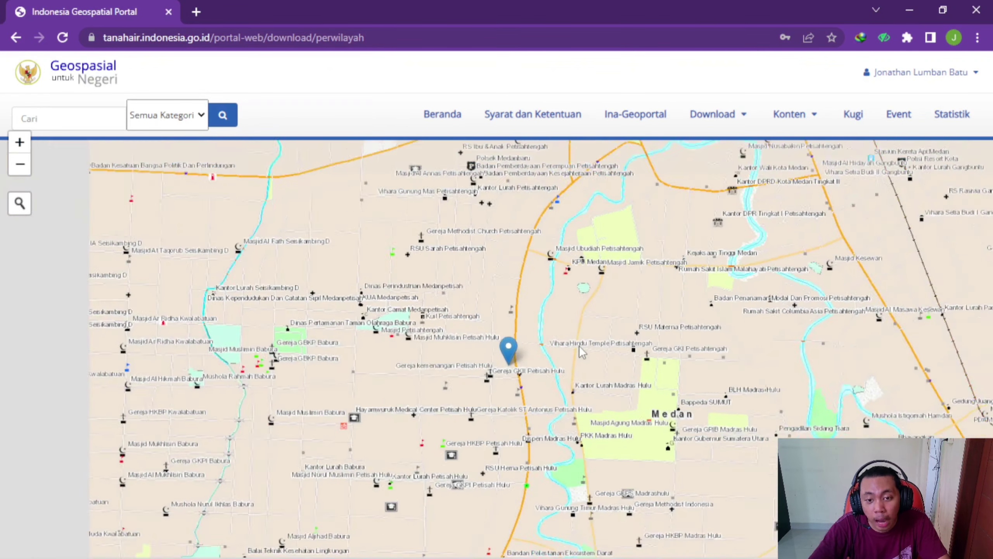
pyautogui.scroll(-2, 579, 345)
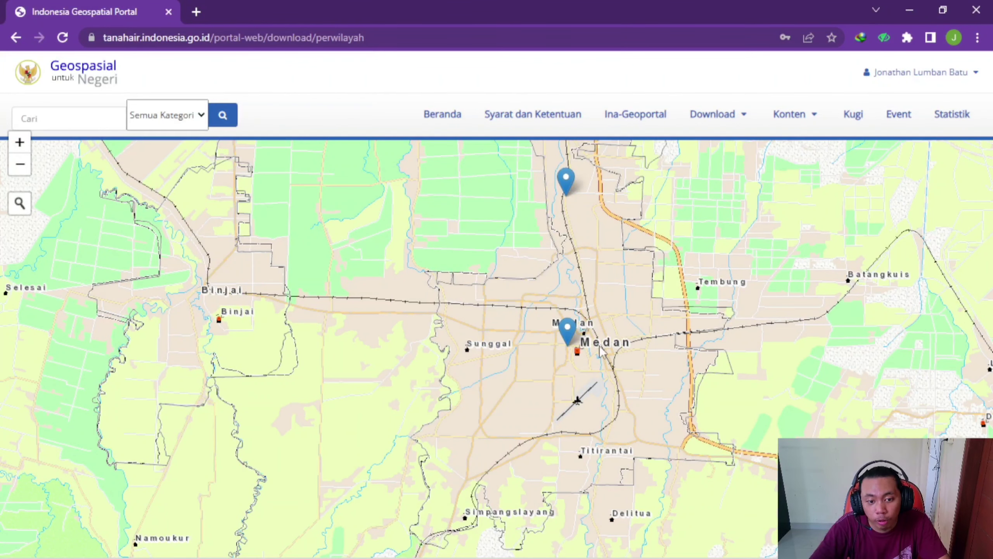
pyautogui.scroll(1, 581, 348)
pyautogui.scroll(2, 580, 348)
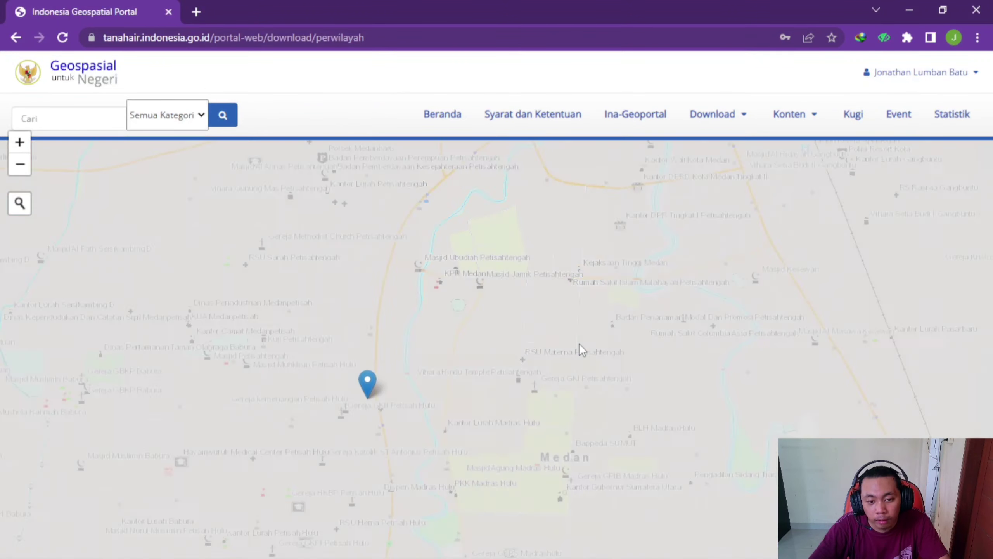
pyautogui.moveTo(500, 391); pyautogui.dragTo(652, 370)
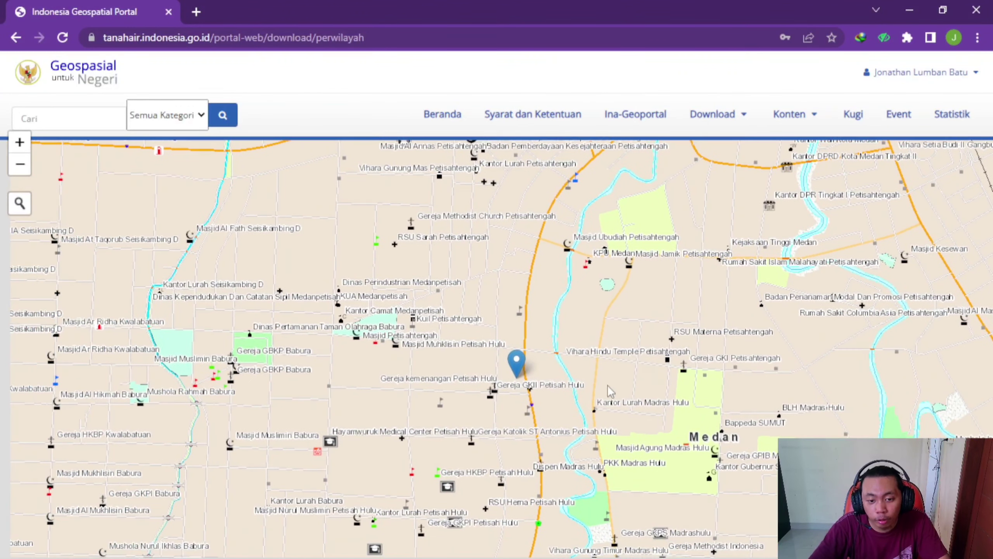
pyautogui.scroll(2, 557, 381)
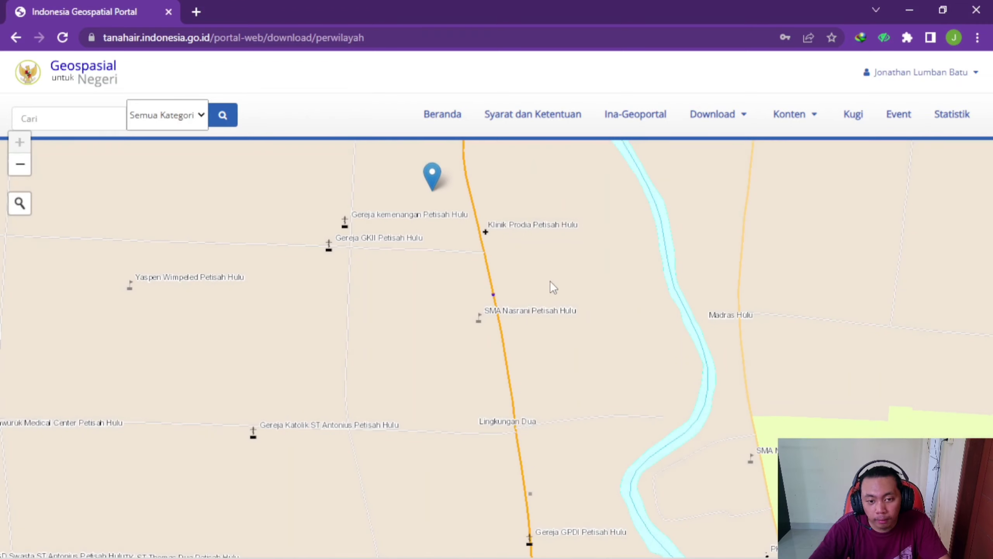
pyautogui.moveTo(551, 283); pyautogui.dragTo(593, 327)
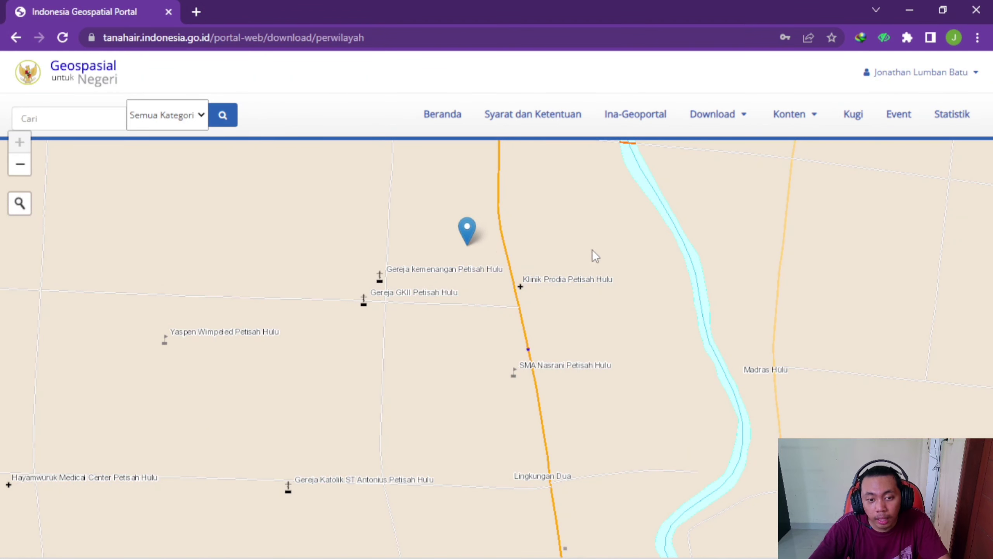
# Pick the KOTA MEDAN region on the map for download and set its scale to 50K.
pyautogui.click(585, 344)
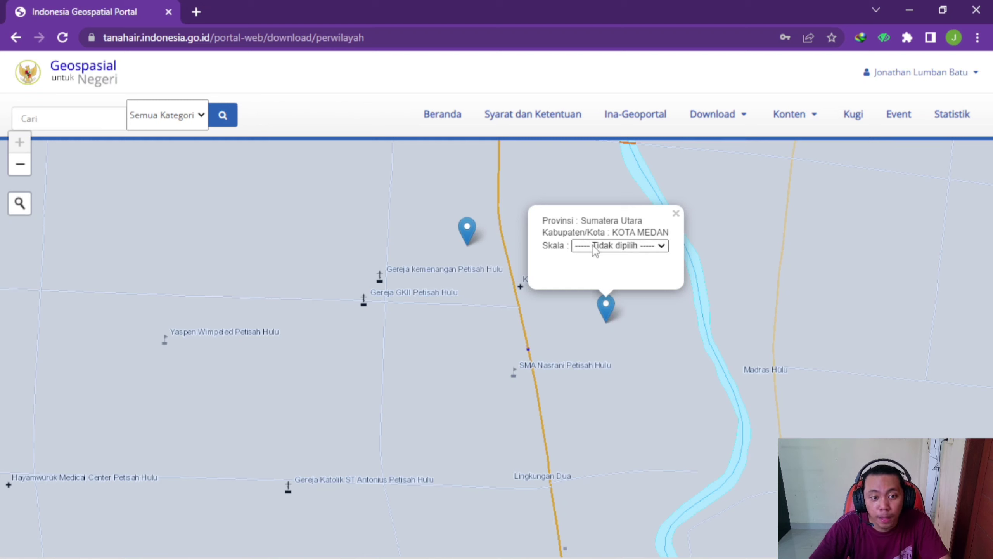
pyautogui.click(637, 245)
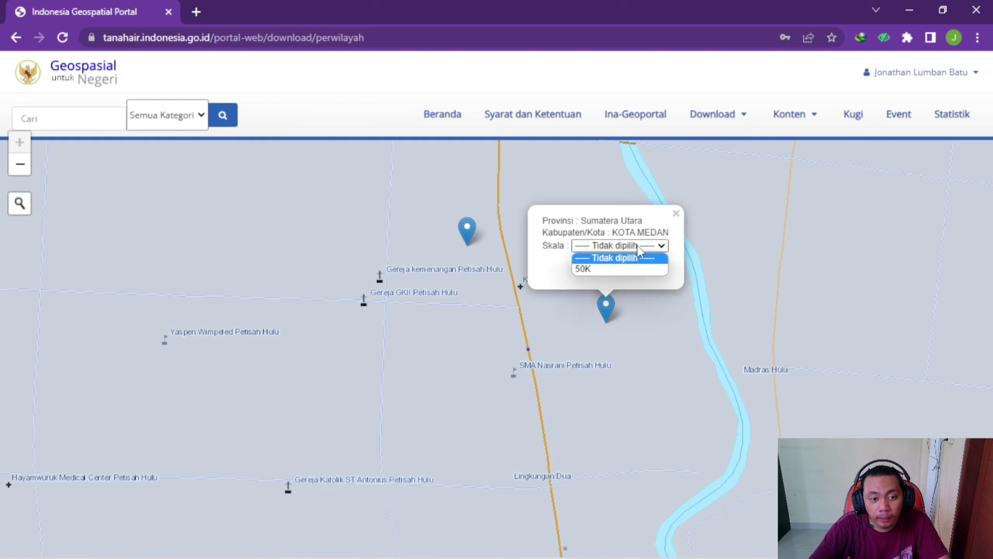
pyautogui.click(608, 270)
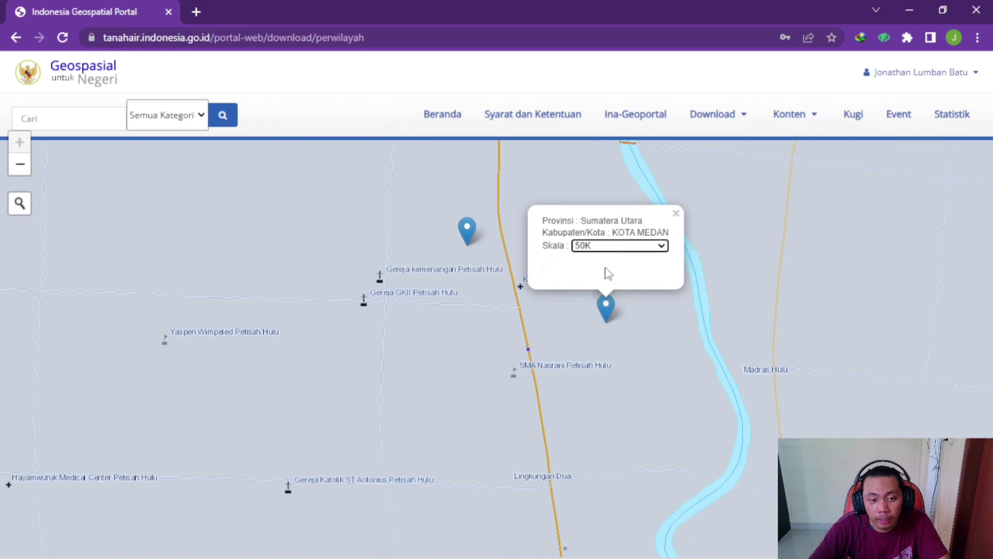
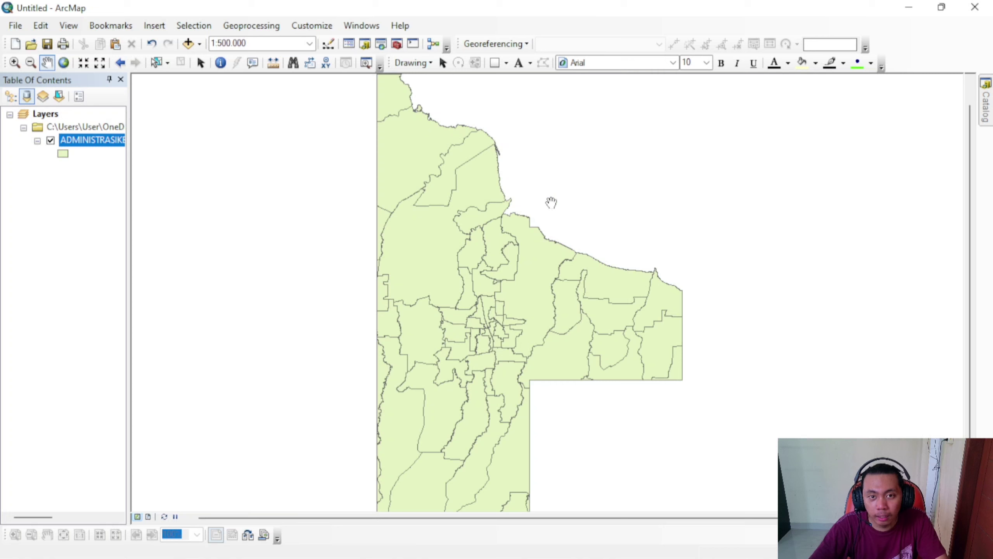
pyautogui.moveTo(660, 175); pyautogui.dragTo(675, 236)
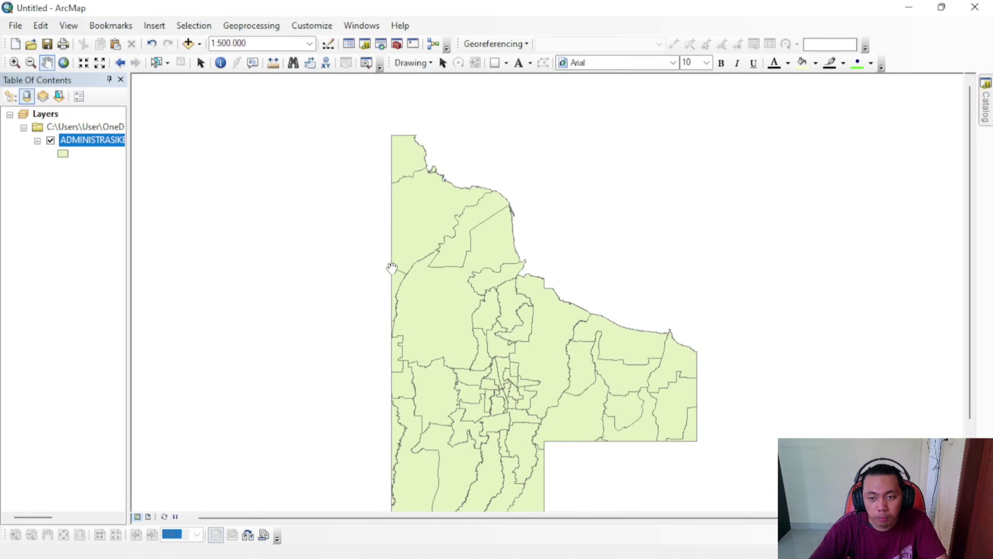
pyautogui.moveTo(392, 267); pyautogui.dragTo(402, 203)
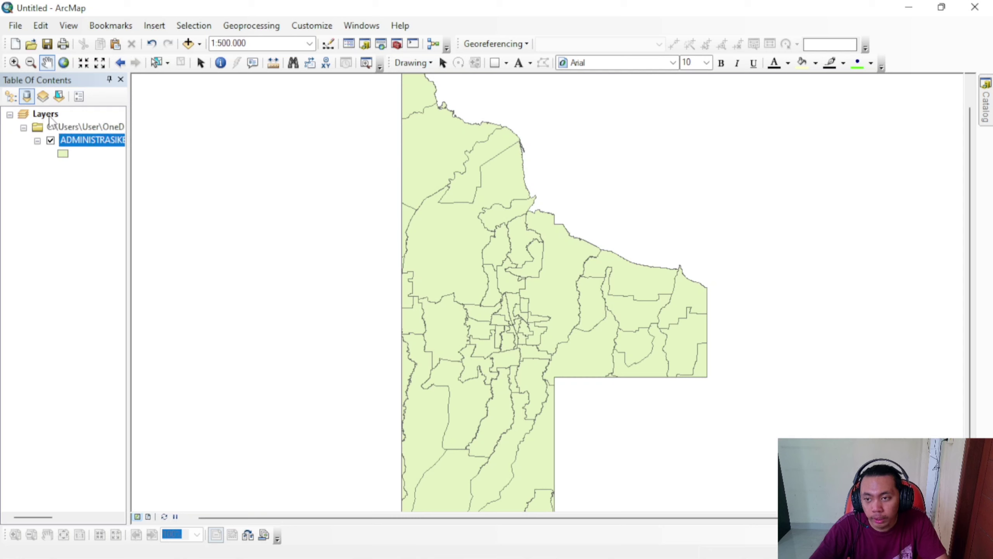
pyautogui.click(88, 142)
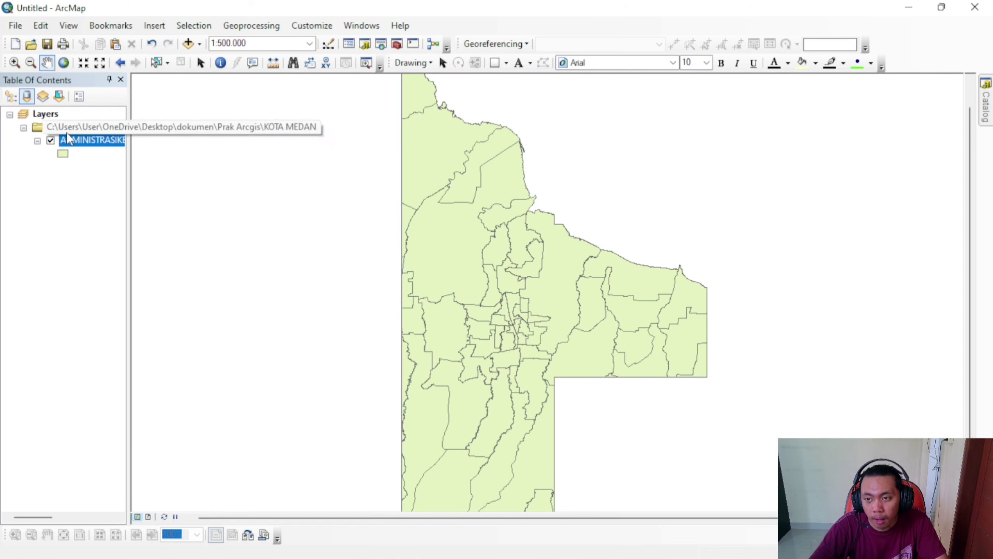
pyautogui.click(14, 26)
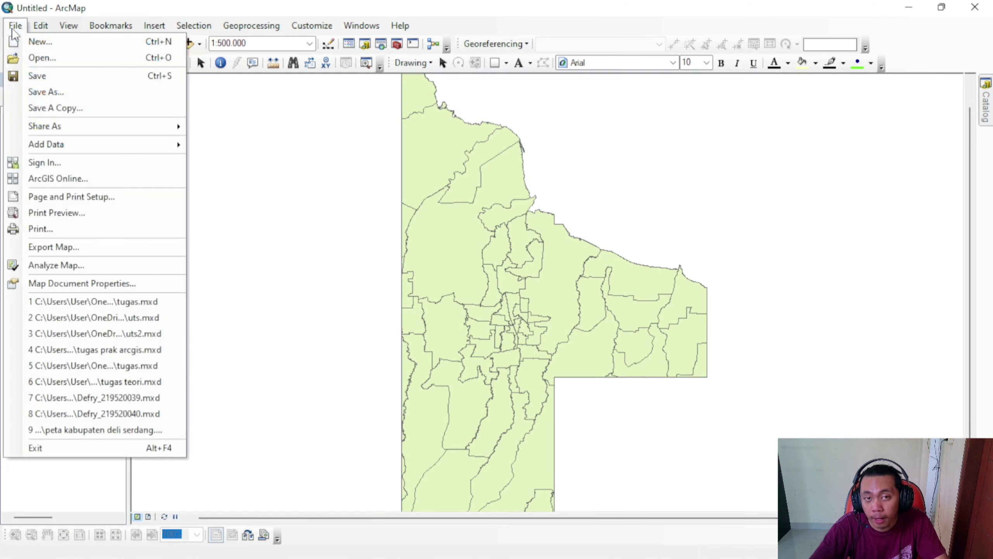
pyautogui.click(12, 31)
pyautogui.moveTo(136, 261); pyautogui.dragTo(340, 275)
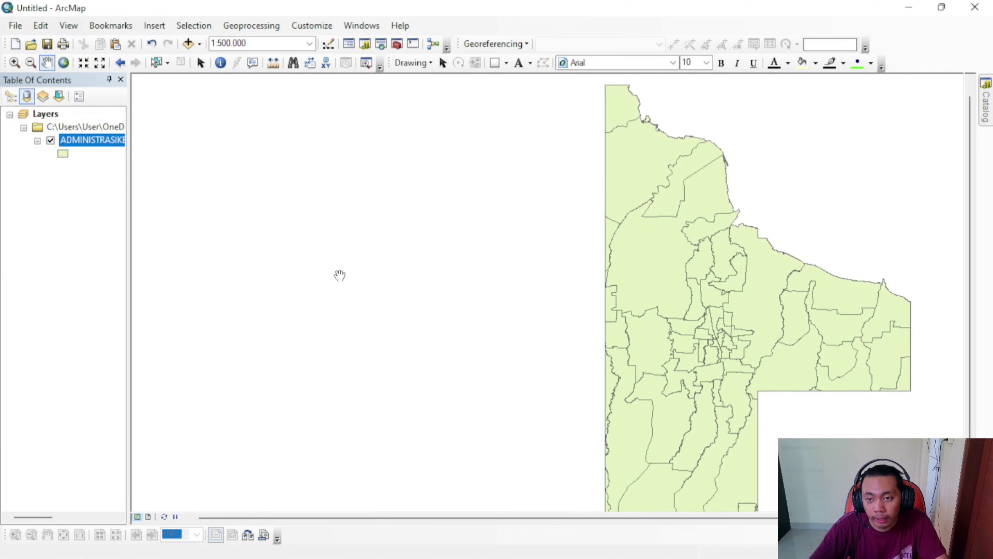
pyautogui.moveTo(397, 218); pyautogui.dragTo(220, 154)
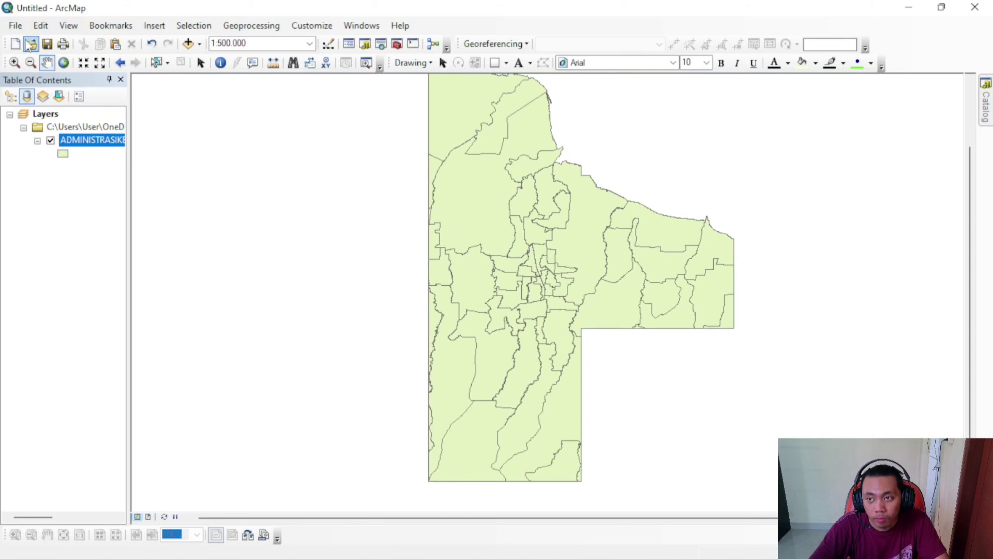
# Start adding XY data with the Kontrakan$ sheet of tugas teori kontrakan dan kos.xlsx as the coordinate table.
pyautogui.click(12, 30)
pyautogui.moveTo(118, 153)
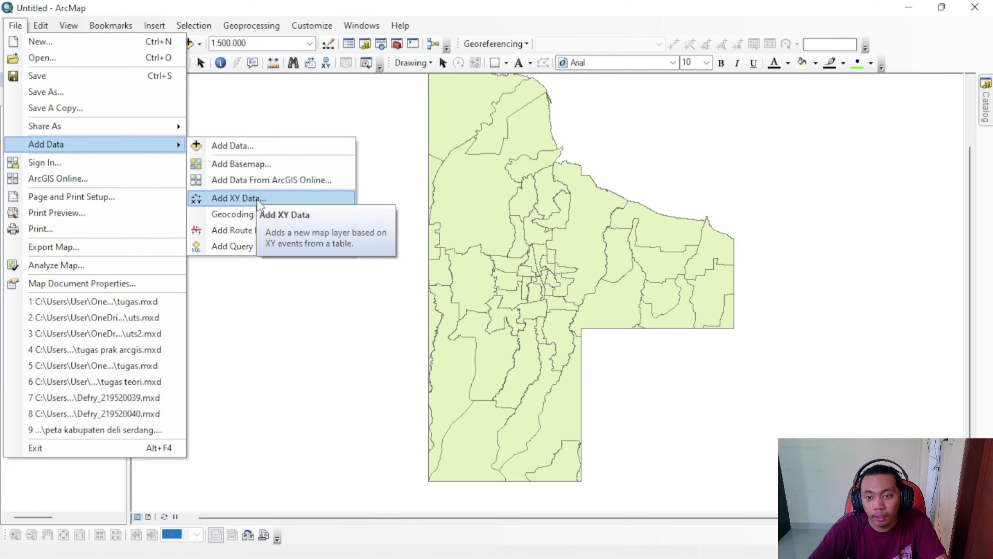
pyautogui.click(259, 200)
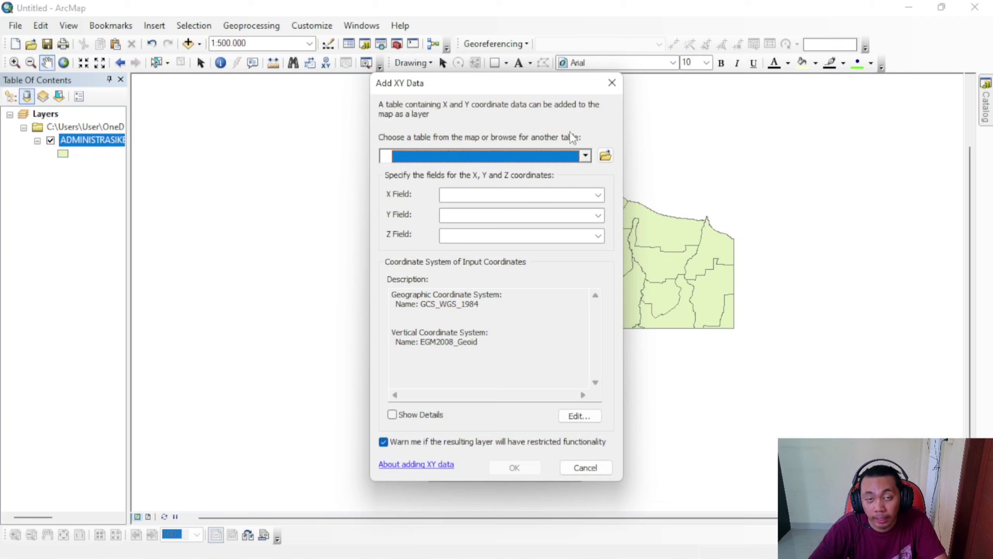
pyautogui.click(605, 156)
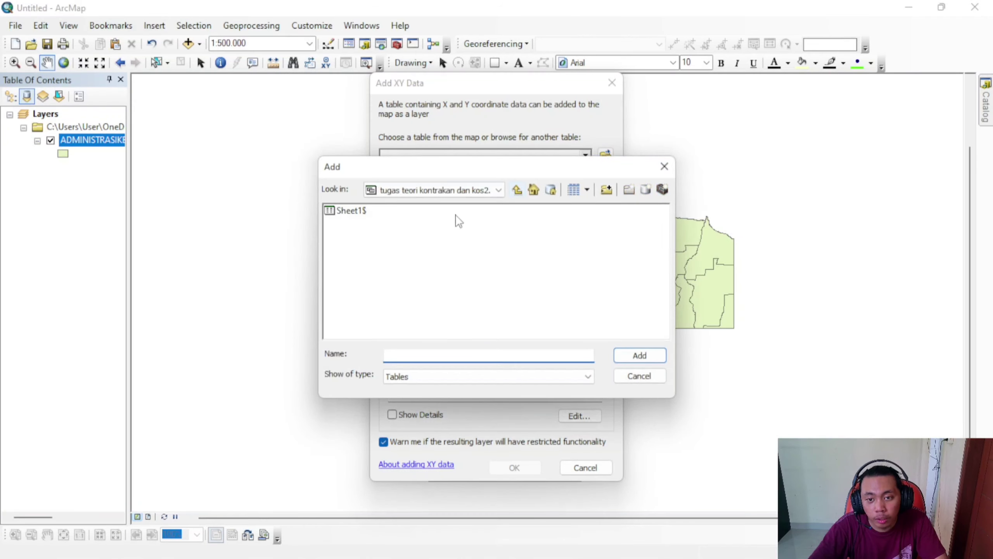
pyautogui.click(517, 191)
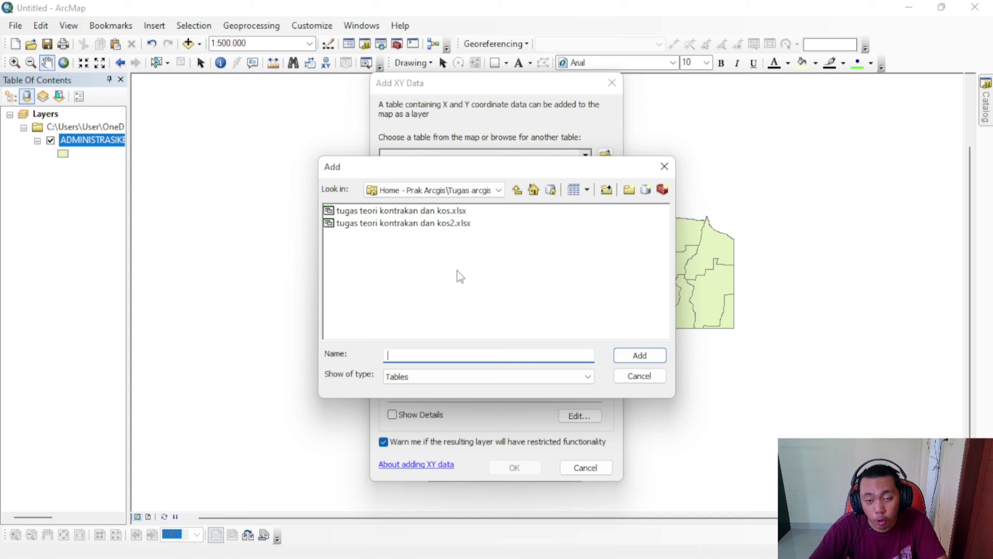
pyautogui.doubleClick(441, 212)
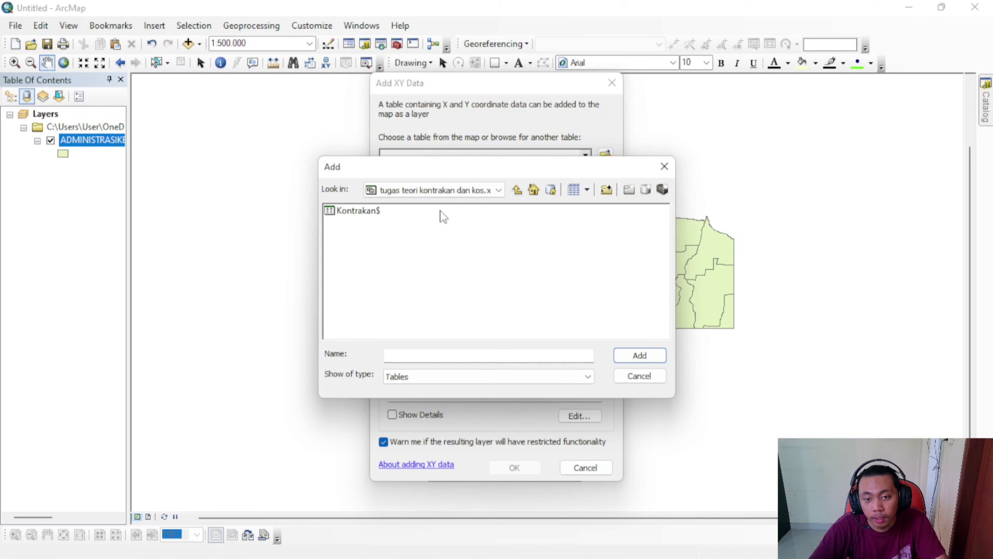
pyautogui.click(359, 213)
pyautogui.click(635, 359)
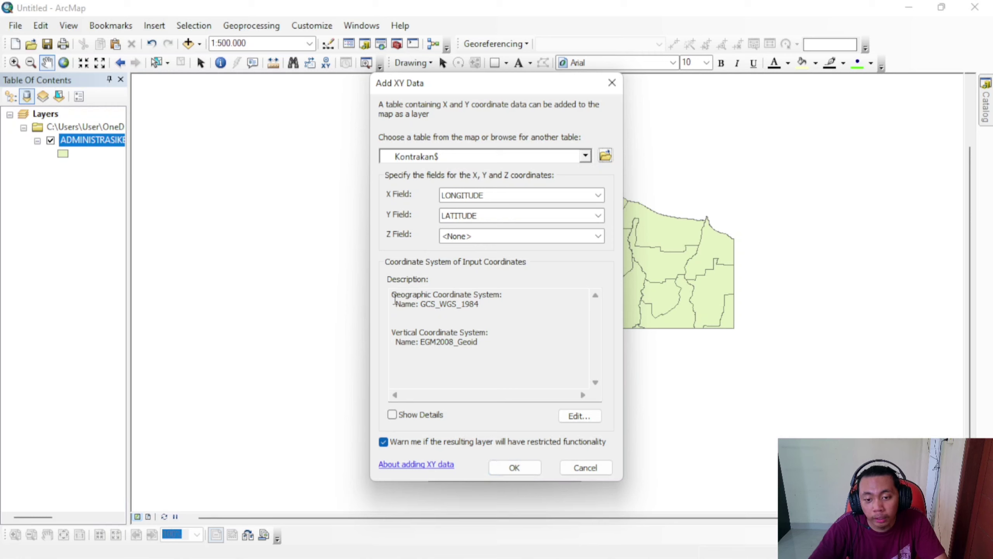
# Set the input coordinate system to WGS 1984 and add the Kontrakan$ points to the map, accepting the Object-ID notice.
pyautogui.moveTo(395, 299); pyautogui.dragTo(434, 295)
pyautogui.click(528, 315)
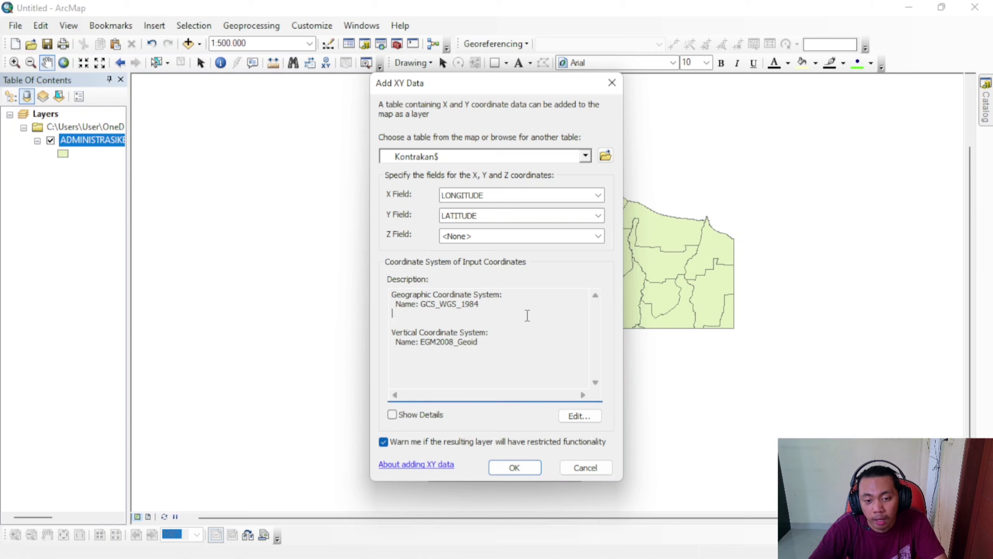
pyautogui.click(594, 414)
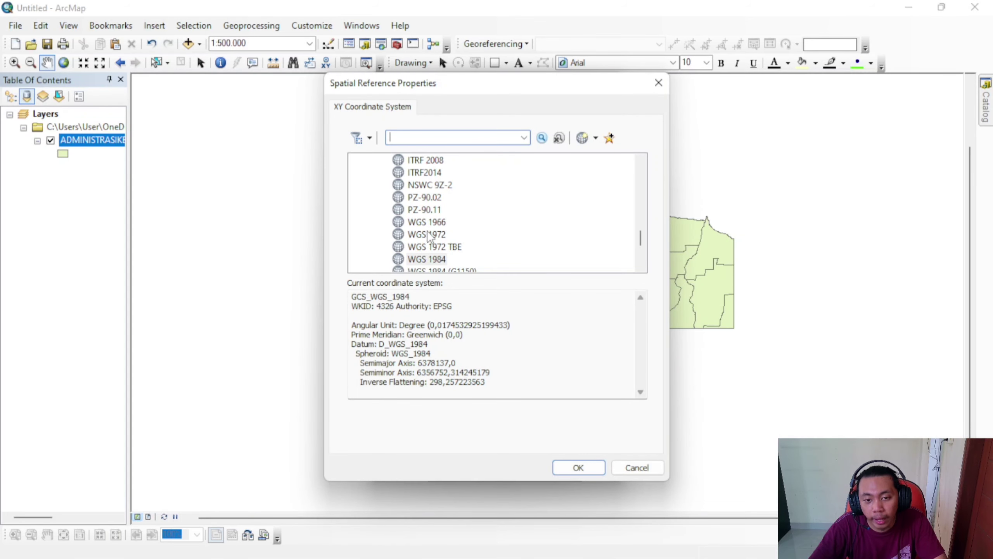
pyautogui.click(429, 260)
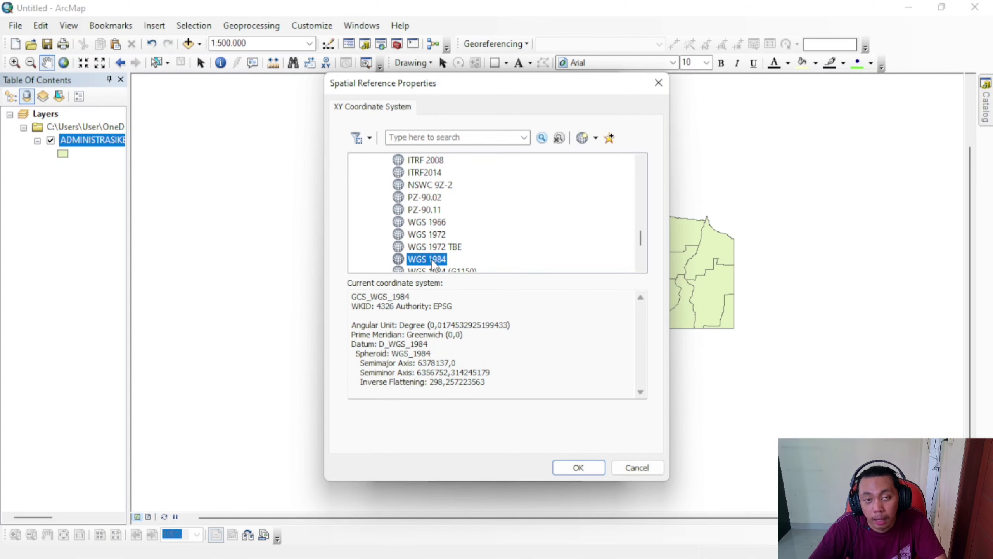
pyautogui.click(578, 468)
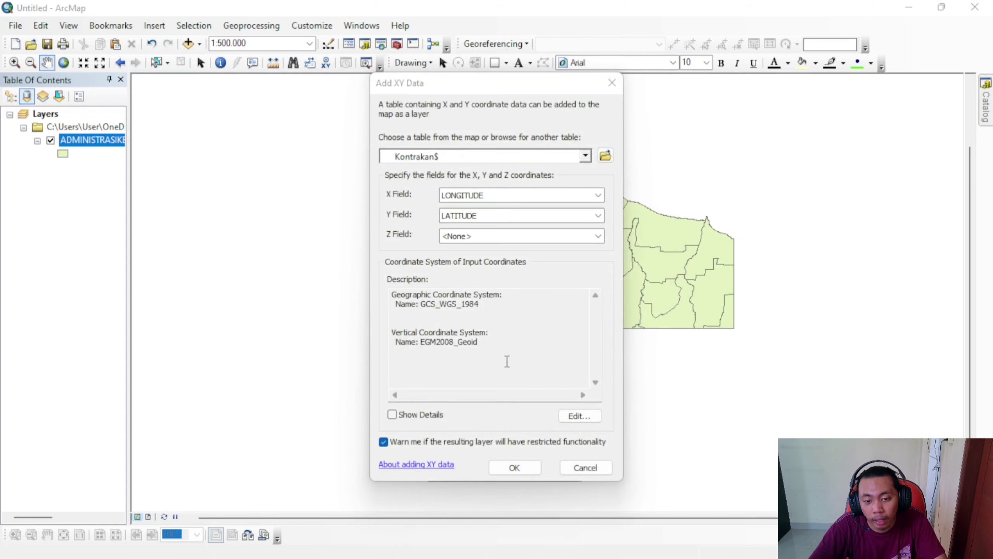
pyautogui.moveTo(433, 304); pyautogui.dragTo(519, 302)
pyautogui.click(523, 331)
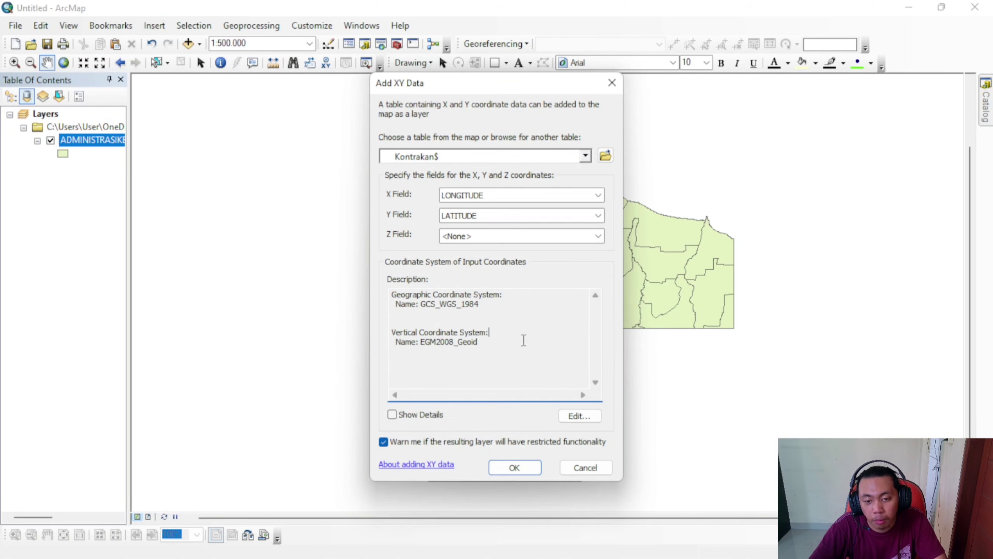
pyautogui.click(533, 473)
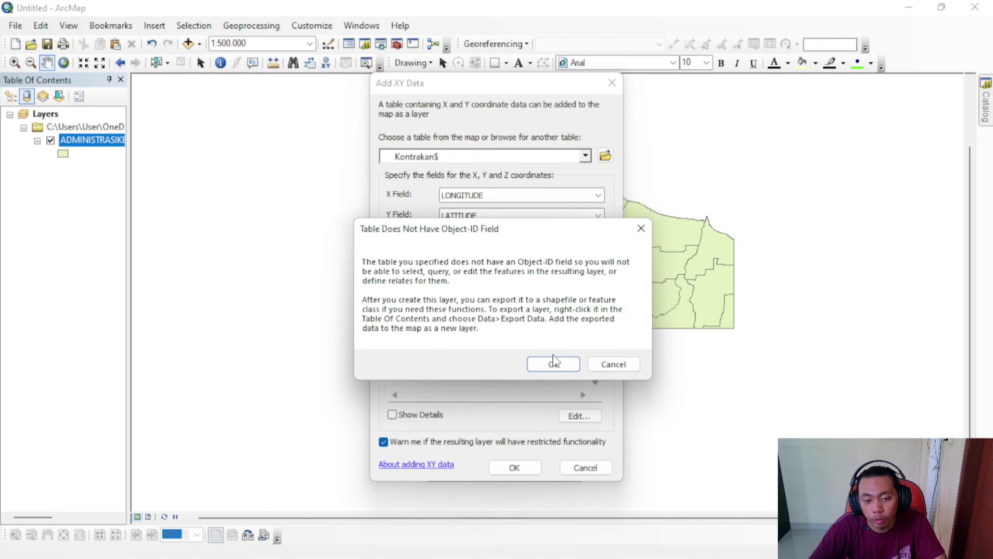
pyautogui.click(553, 364)
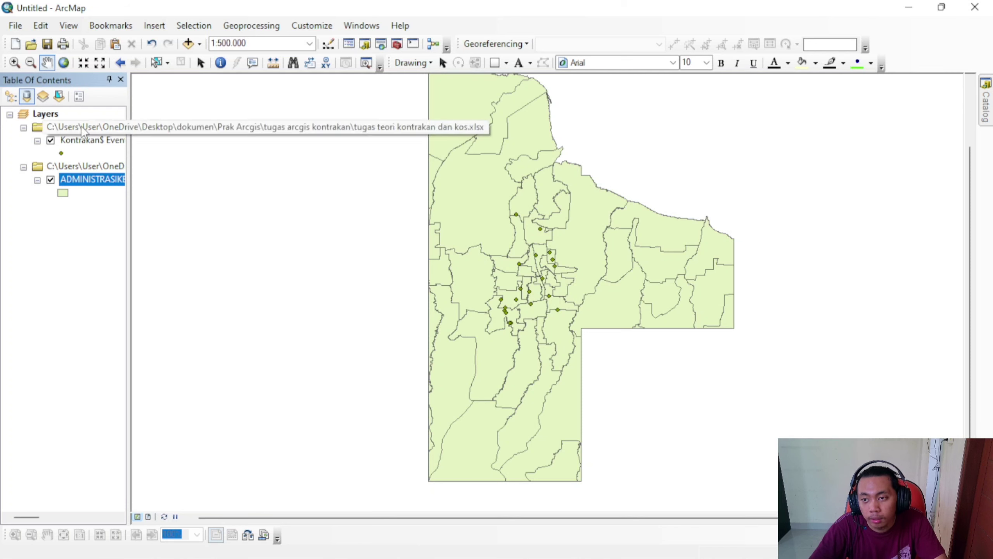
# Add the Sheet1$ table of tugas teori kontrakan dan kos2.xlsx as XY data, using LONGITUDE for X and LATITUDE for Y.
pyautogui.click(14, 26)
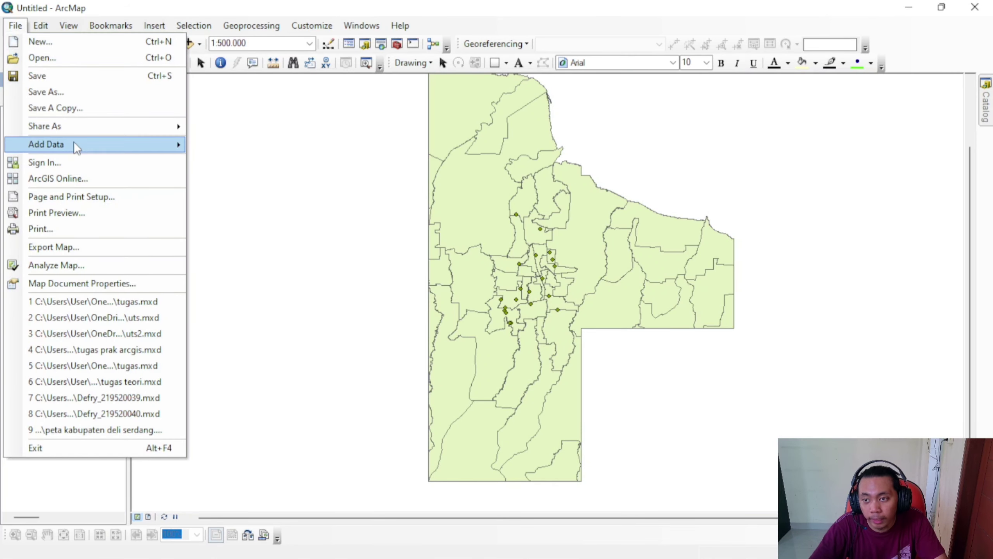
pyautogui.moveTo(74, 142)
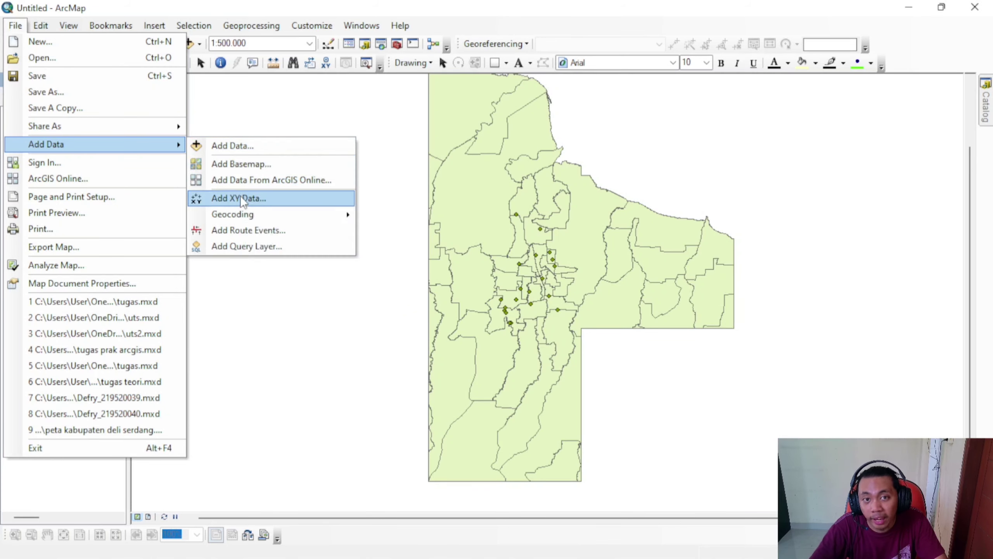
pyautogui.click(241, 196)
pyautogui.click(604, 156)
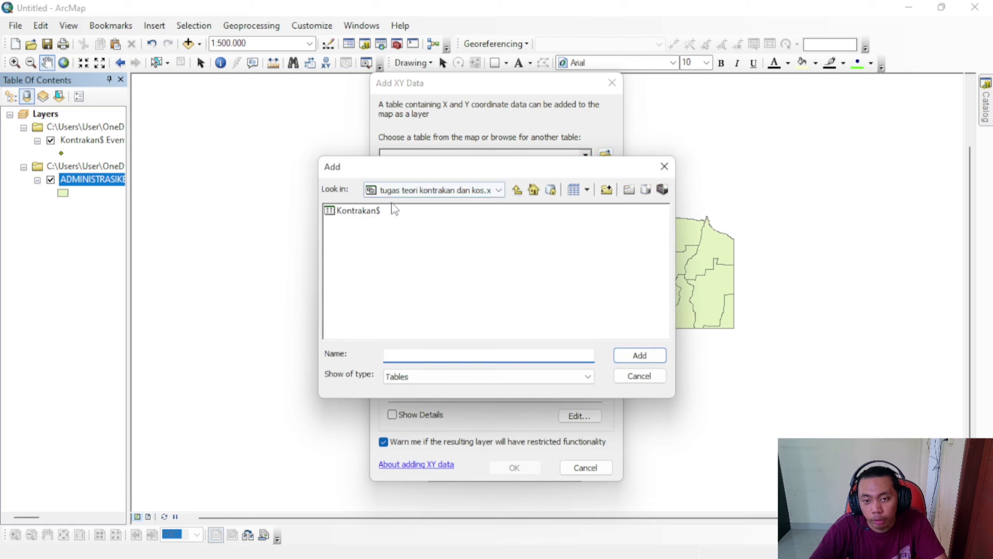
pyautogui.click(517, 191)
pyautogui.doubleClick(433, 223)
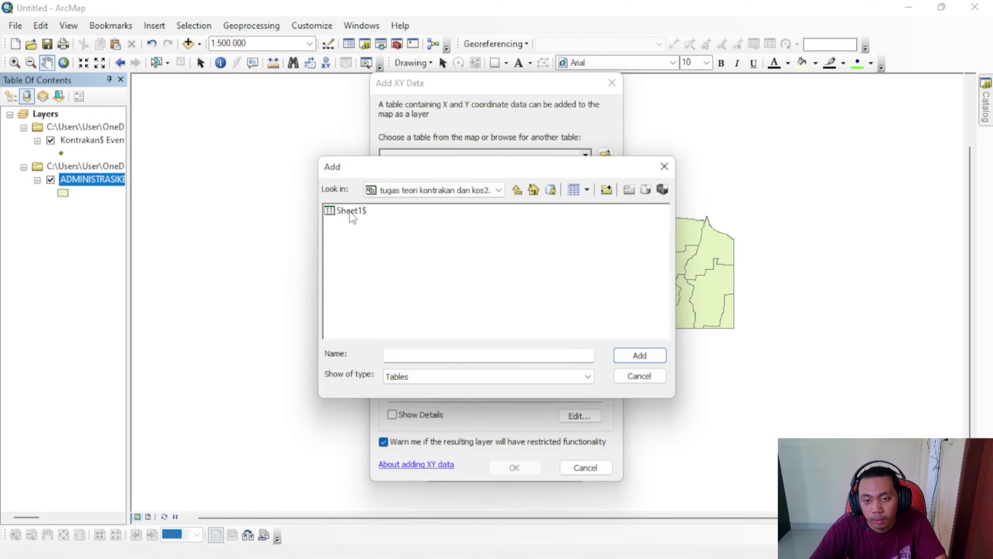
pyautogui.click(351, 213)
pyautogui.click(639, 355)
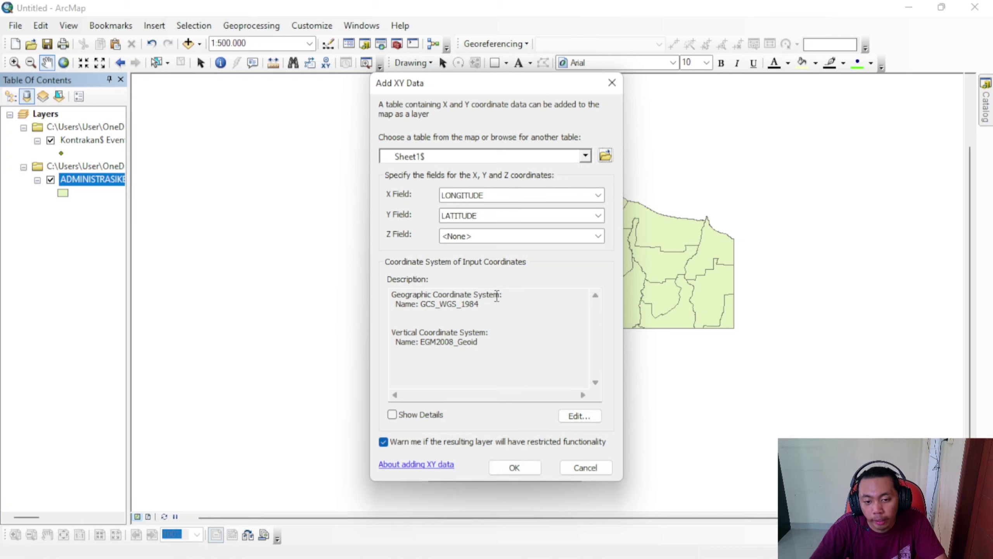
pyautogui.click(515, 468)
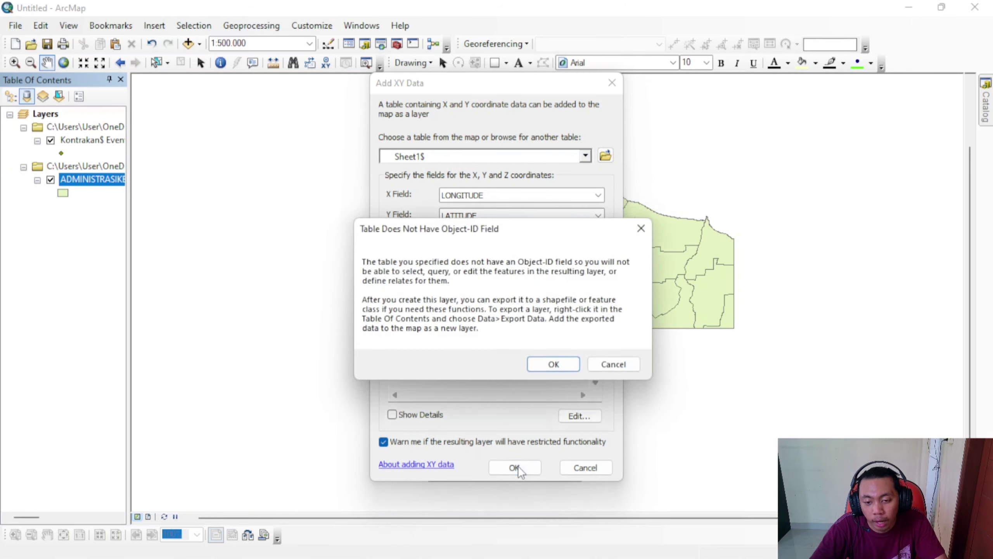
pyautogui.click(553, 364)
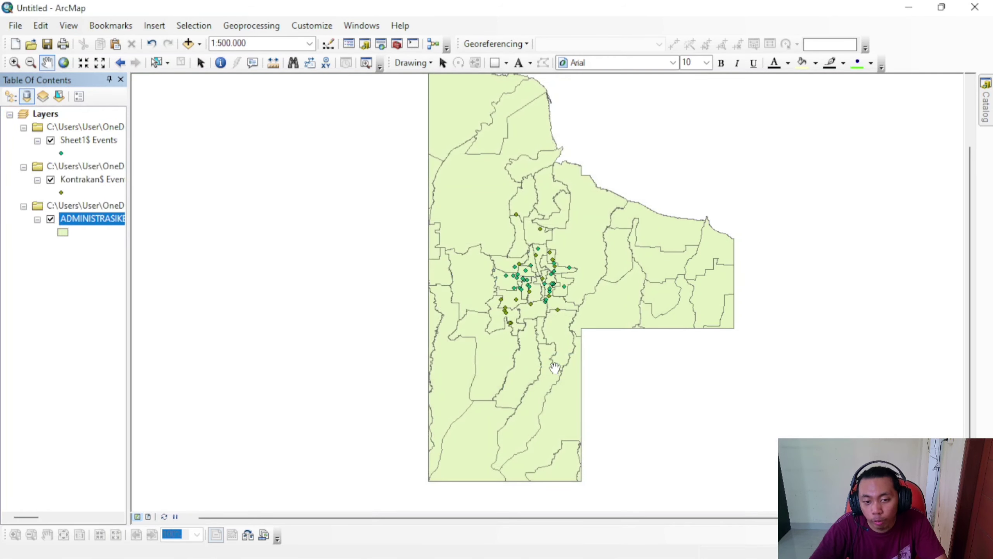
# Change the point symbol color of the Sheet1$ Events layer to red.
pyautogui.scroll(-1, 423, 206)
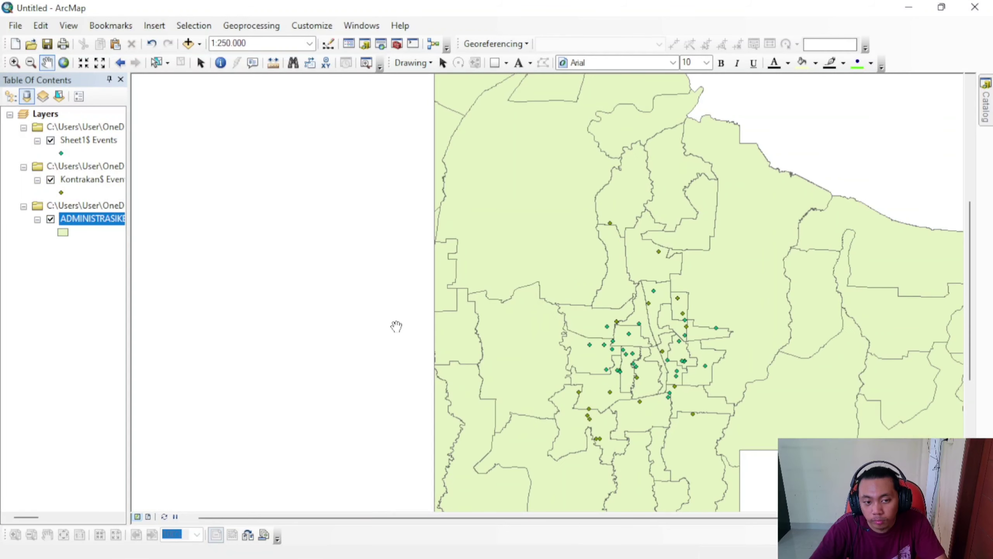
pyautogui.scroll(-2, 288, 284)
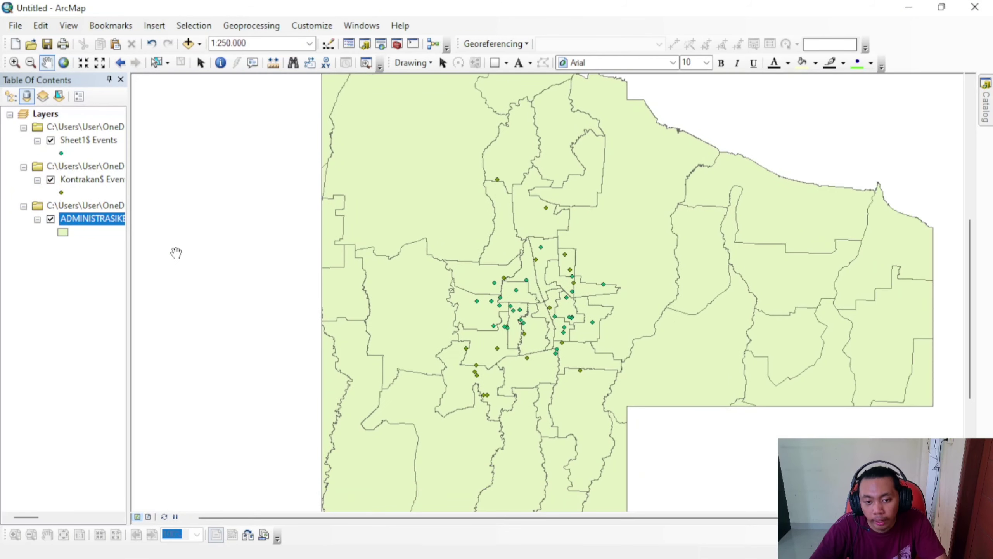
pyautogui.click(62, 153)
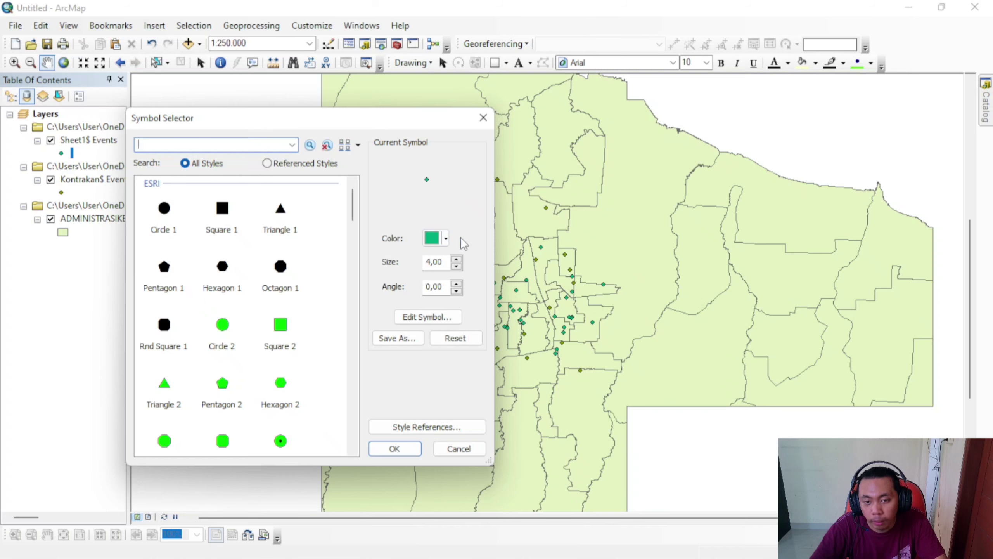
pyautogui.click(446, 238)
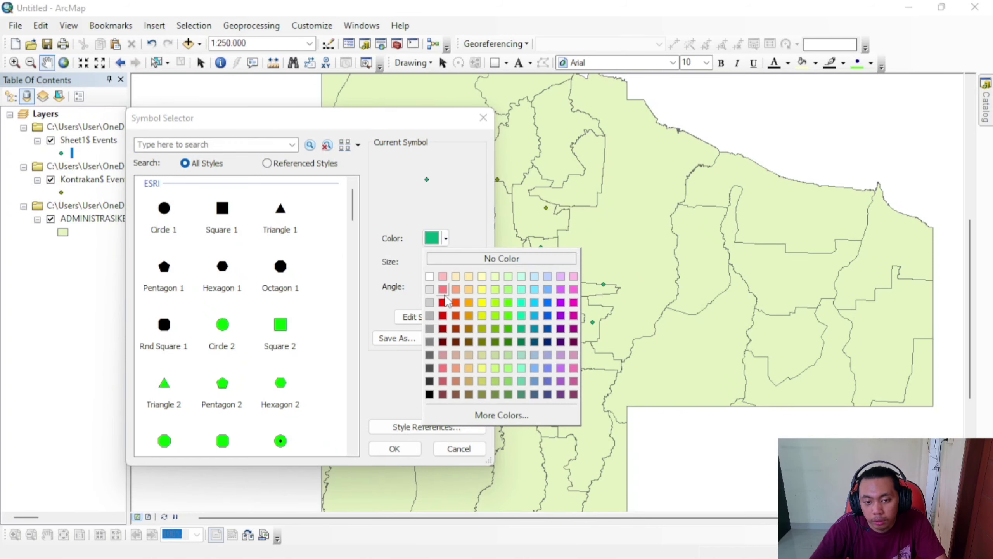
pyautogui.click(442, 302)
pyautogui.click(395, 446)
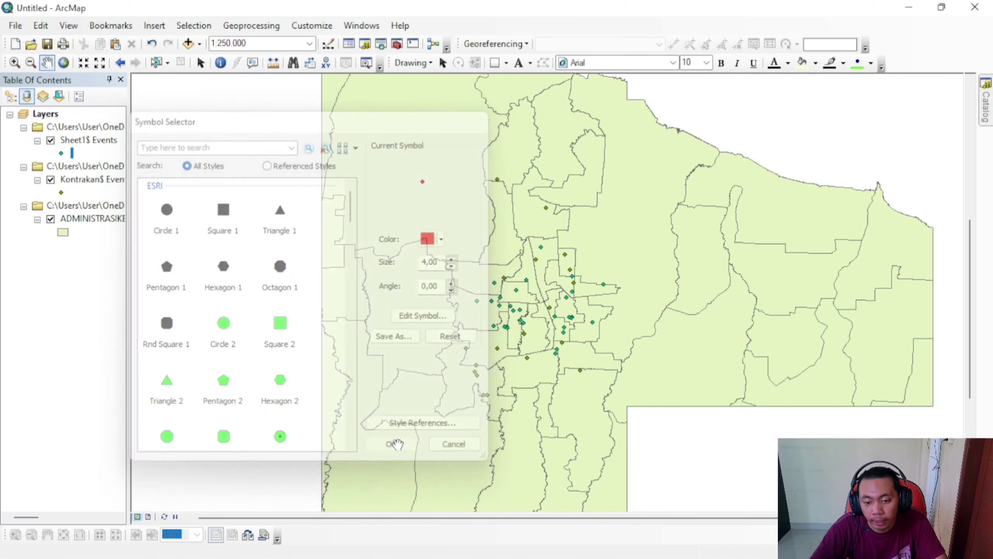
# Change the point symbol color of the Kontrakan$ Events layer to bright green.
pyautogui.click(61, 193)
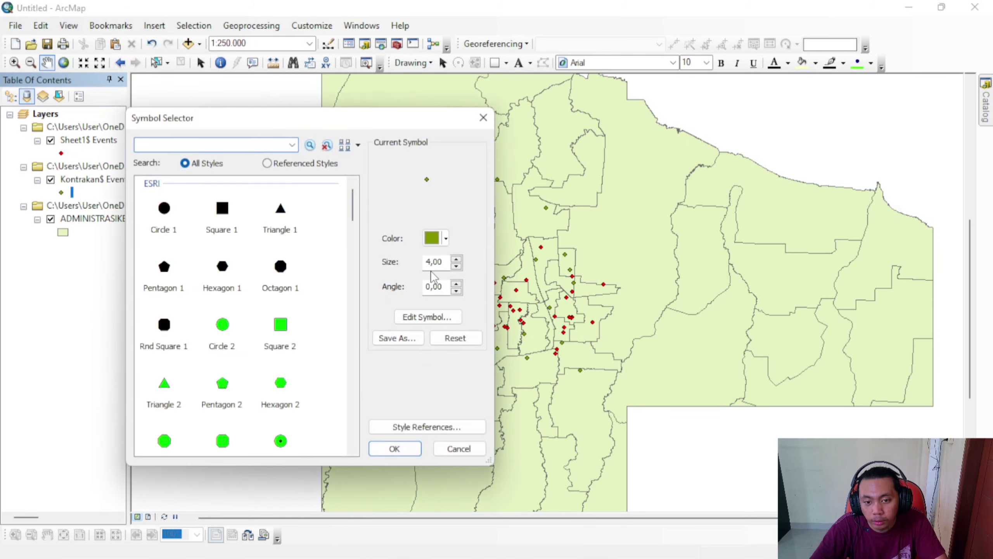
pyautogui.click(445, 238)
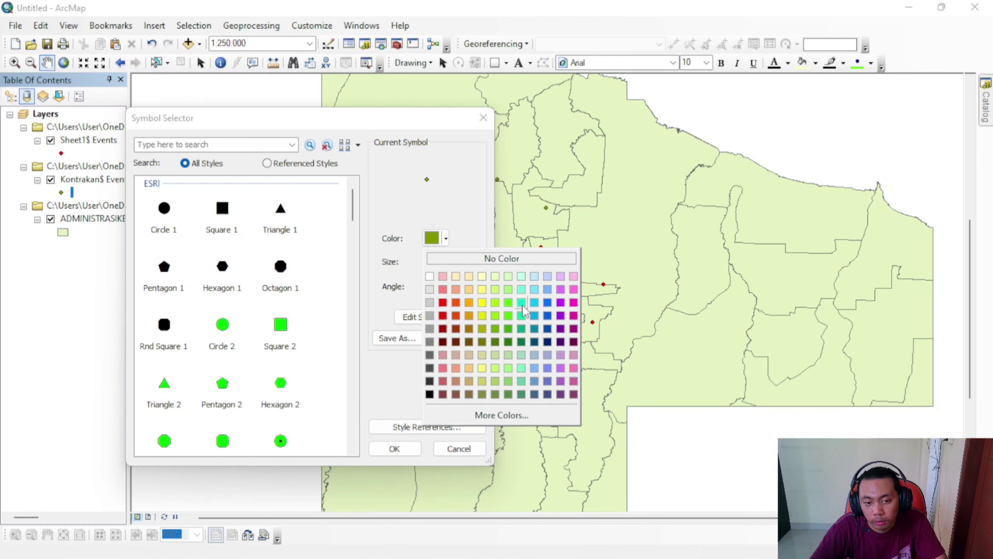
pyautogui.click(511, 317)
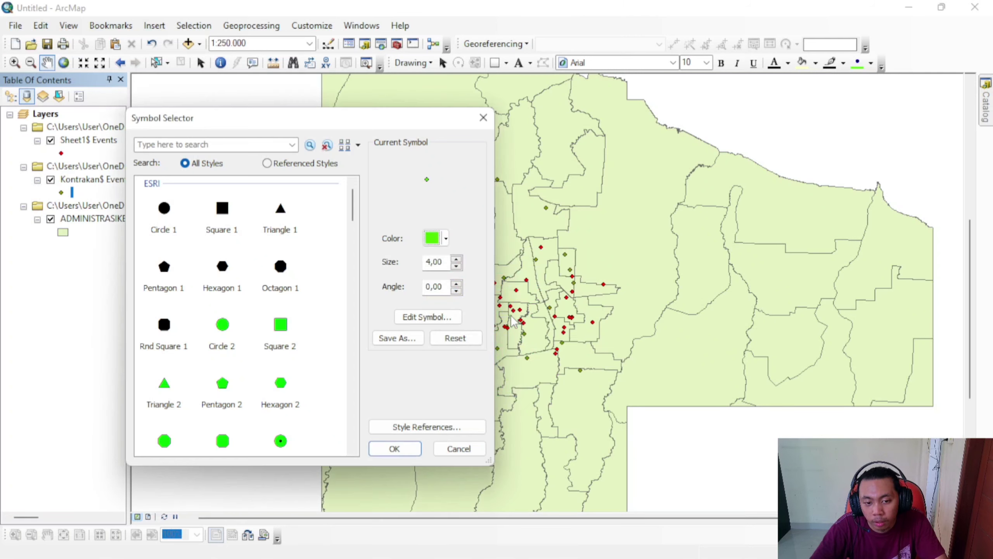
pyautogui.click(376, 450)
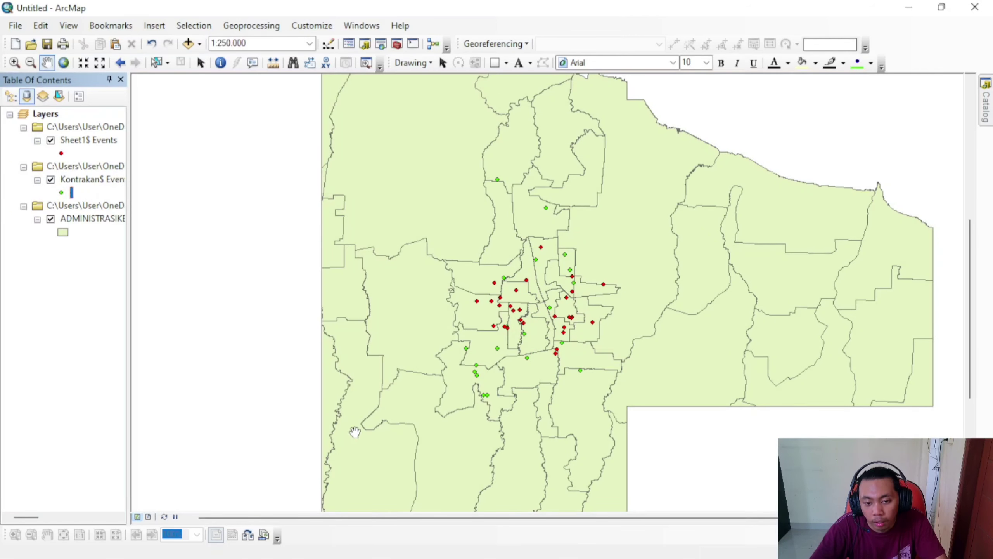
# Apply the Beige fill symbol to the administrative boundary layer.
pyautogui.click(64, 233)
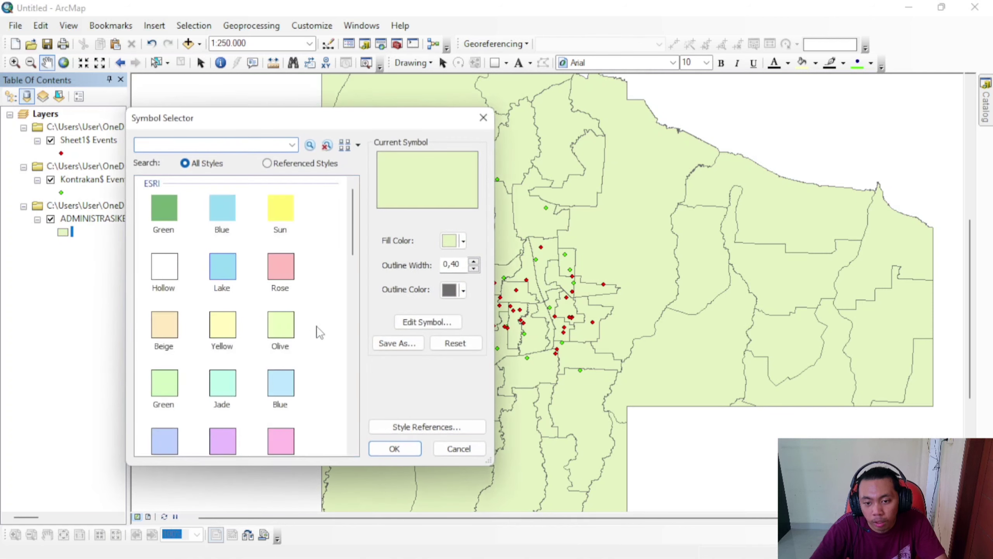
pyautogui.click(164, 325)
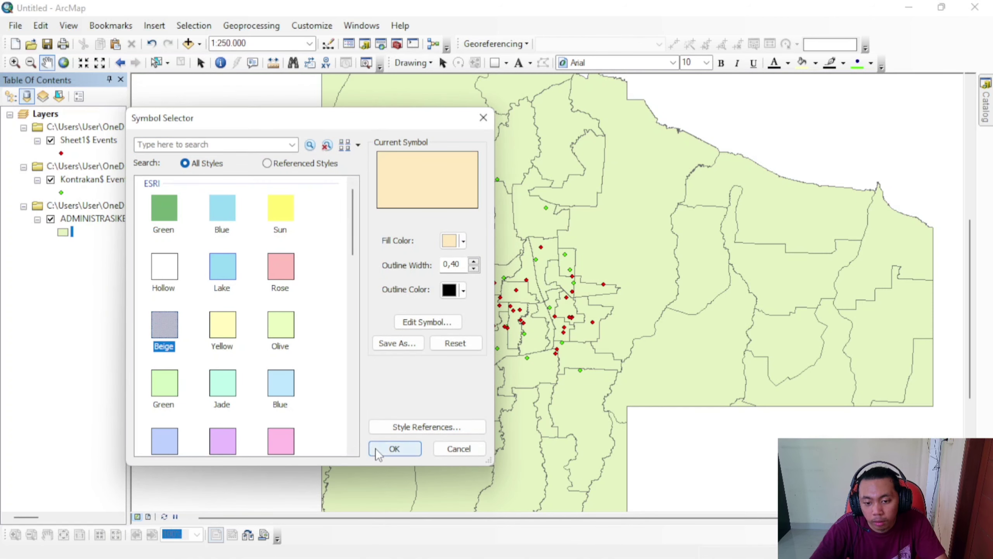
pyautogui.click(394, 448)
# Set the point symbol size of the Sheet1$ Events layer to 8.
pyautogui.scroll(2, 646, 304)
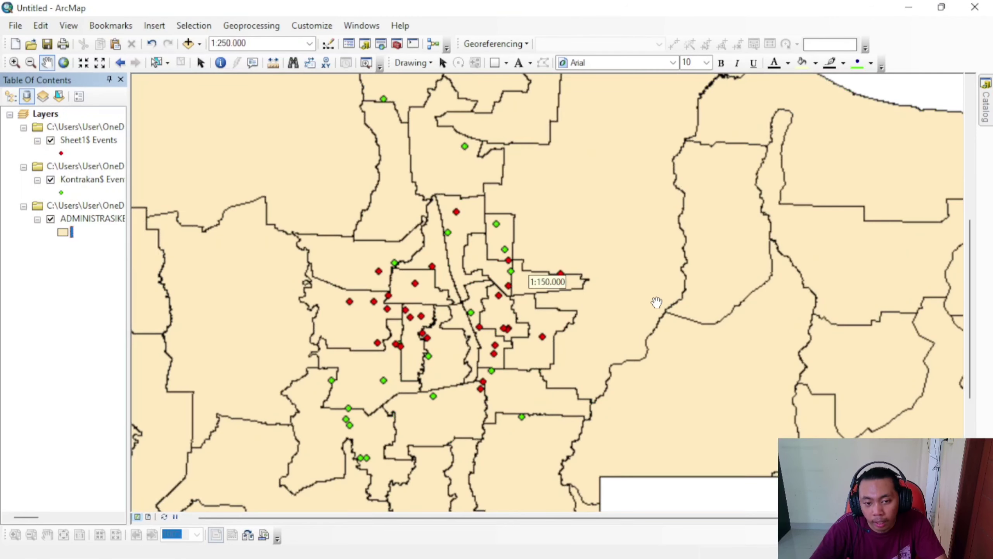
pyautogui.scroll(1, 543, 281)
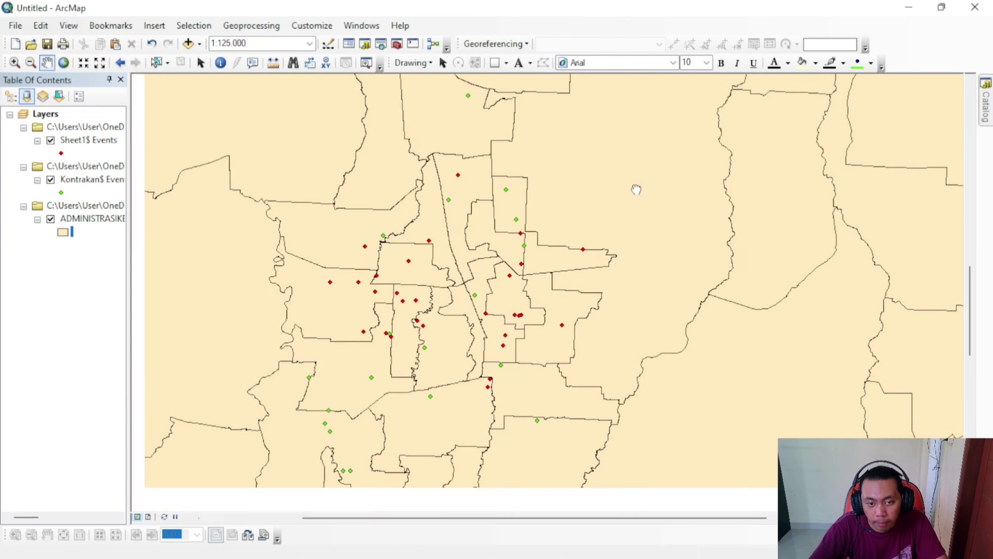
pyautogui.click(61, 152)
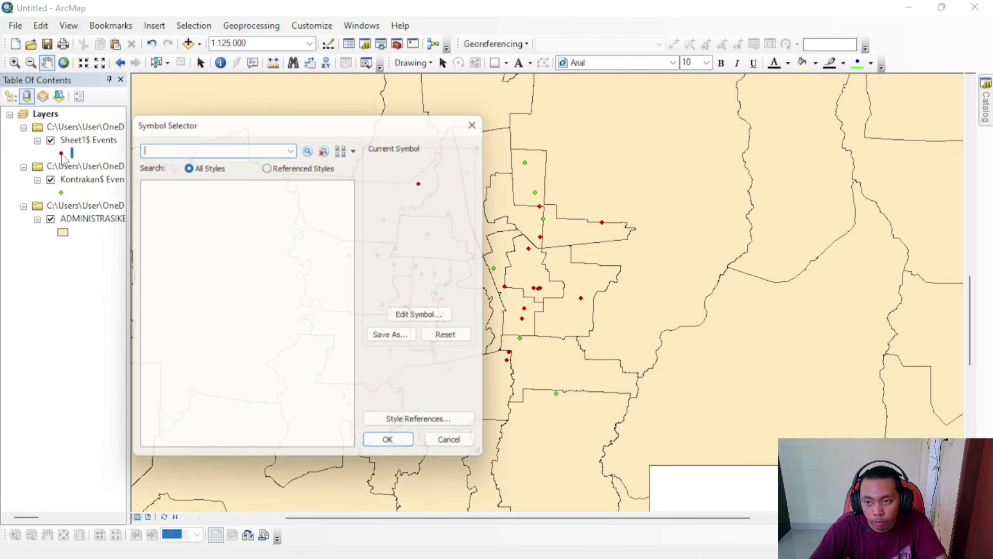
pyautogui.doubleClick(438, 262)
pyautogui.write('8')
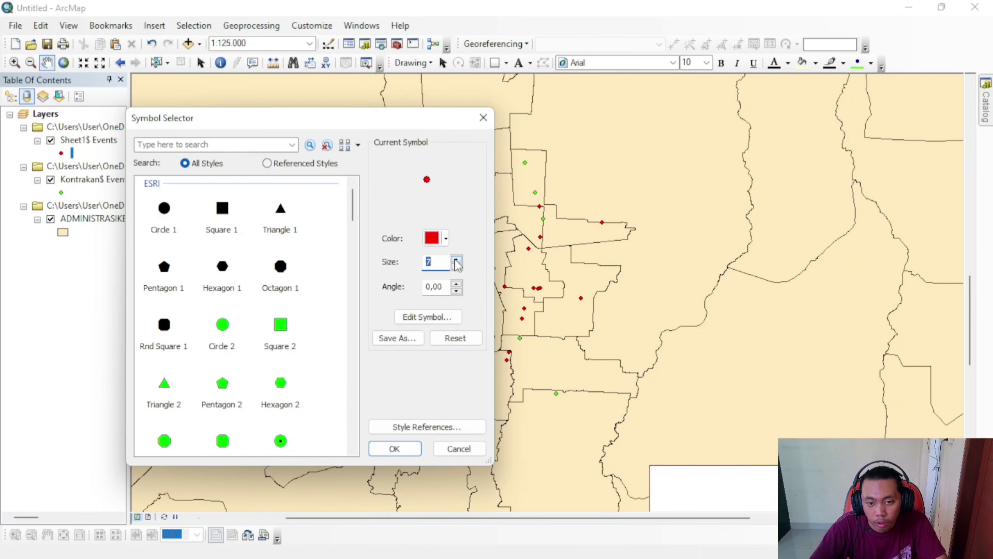
pyautogui.click(409, 448)
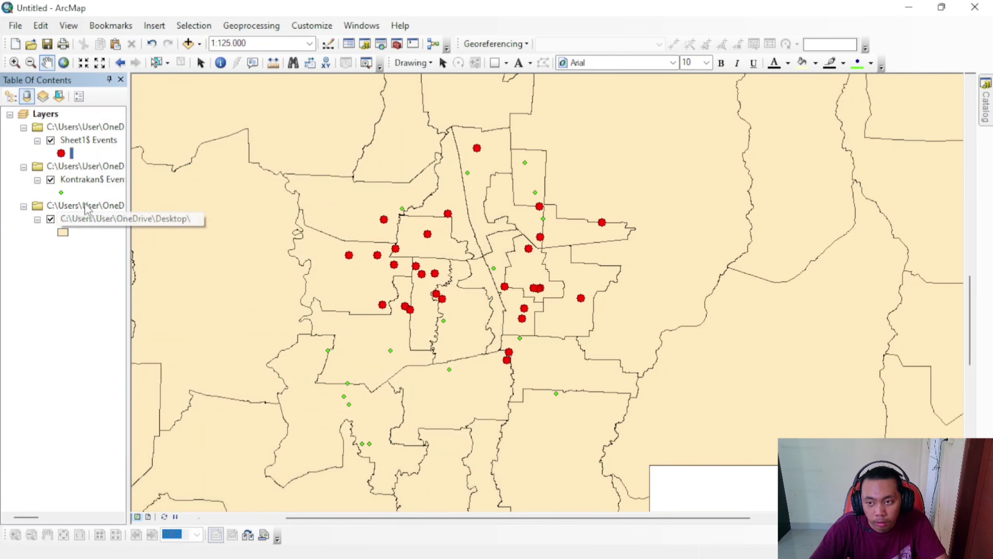
# Set the point symbol size of the Kontrakan$ Events layer to 8.
pyautogui.click(62, 192)
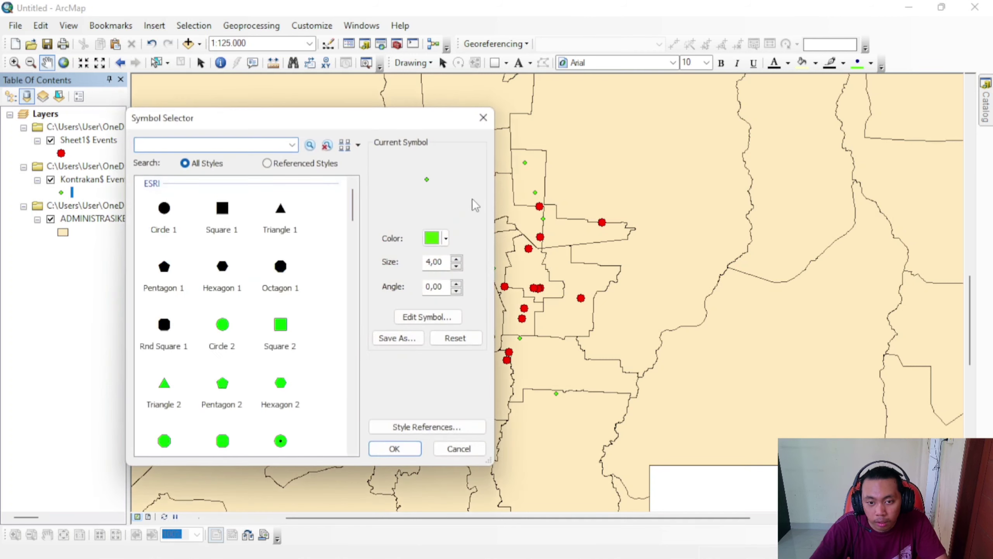
pyautogui.click(456, 260)
pyautogui.click(456, 260)
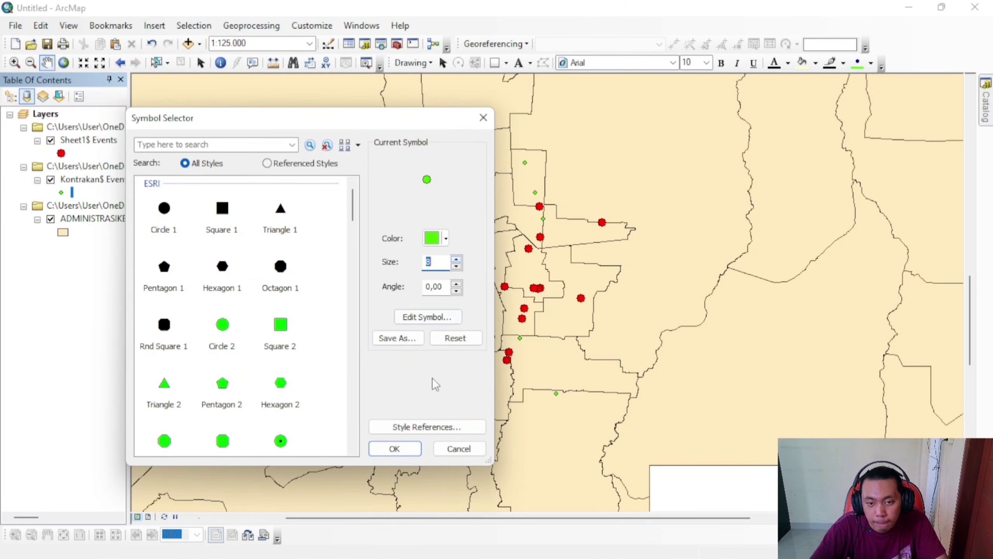
pyautogui.click(405, 447)
# Examine how the red and green points are distributed over the administrative boundaries, from the northern coast to the southern districts.
pyautogui.moveTo(578, 426); pyautogui.dragTo(587, 292)
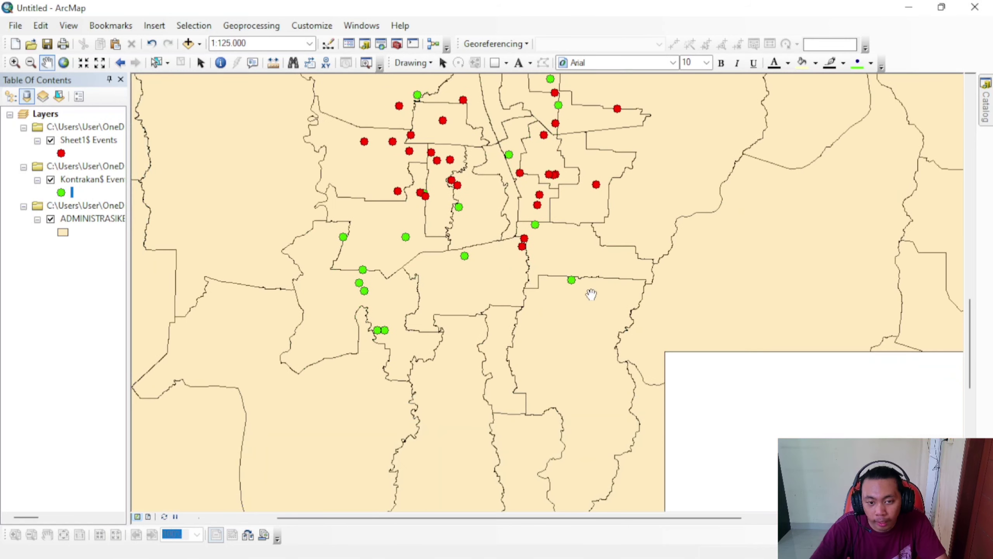
pyautogui.scroll(3, 587, 293)
pyautogui.moveTo(645, 221); pyautogui.dragTo(636, 296)
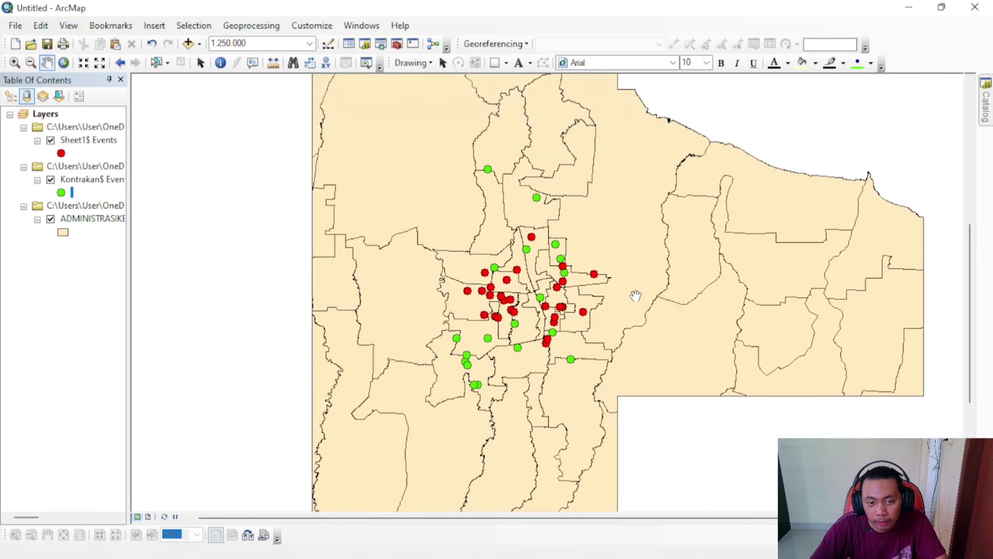
pyautogui.scroll(-1, 607, 255)
pyautogui.moveTo(609, 348); pyautogui.dragTo(611, 311)
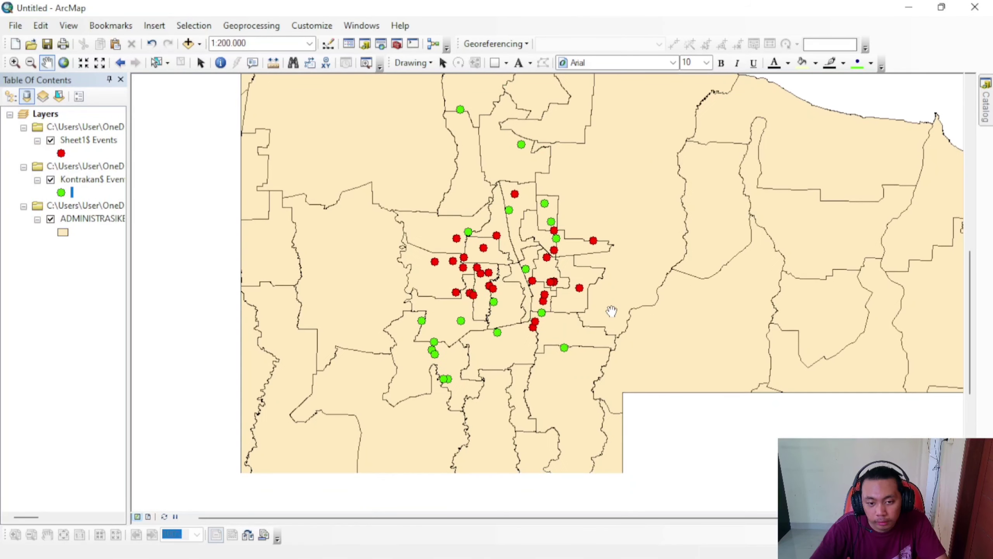
pyautogui.moveTo(644, 178); pyautogui.dragTo(639, 258)
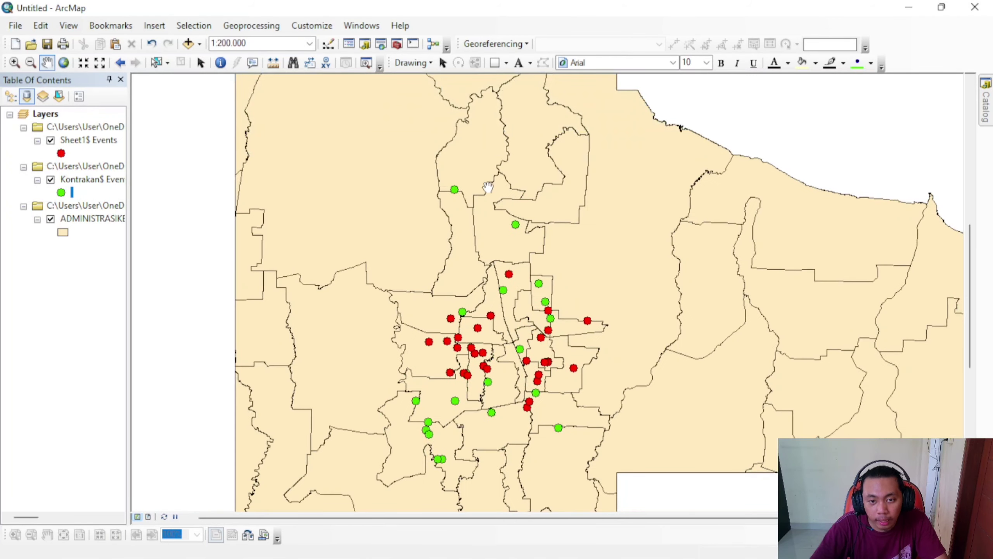
pyautogui.moveTo(638, 192); pyautogui.dragTo(603, 390)
pyautogui.scroll(3, 605, 380)
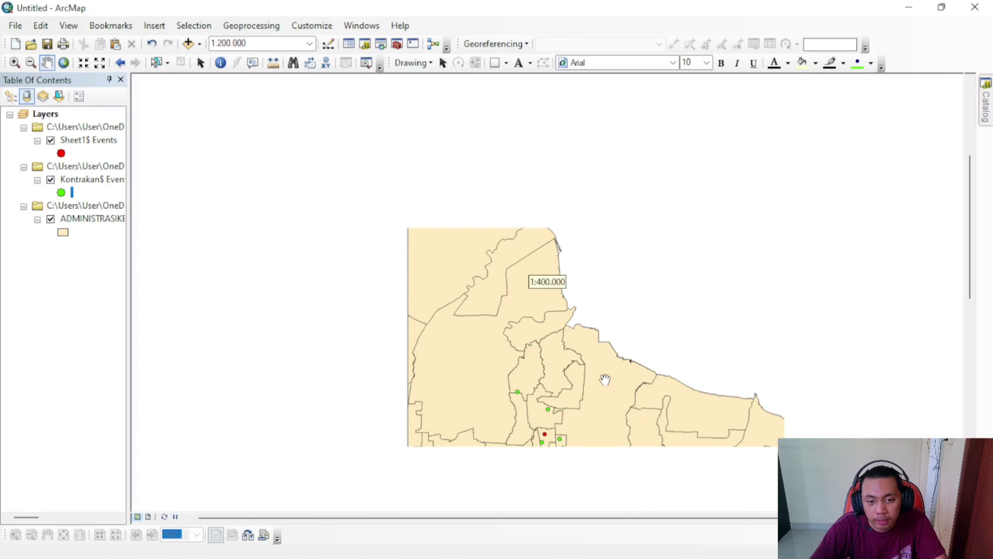
pyautogui.moveTo(601, 458); pyautogui.dragTo(591, 267)
pyautogui.moveTo(608, 376); pyautogui.dragTo(605, 277)
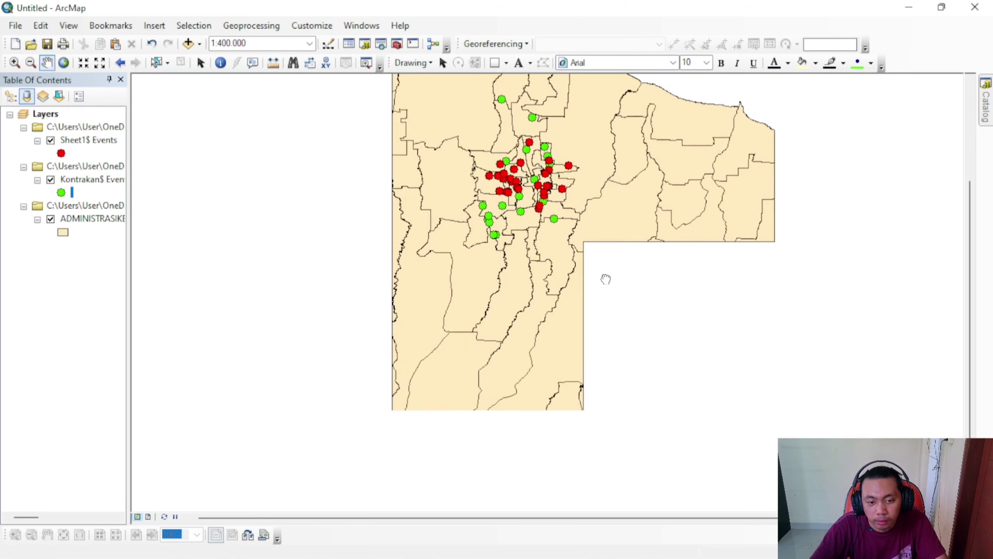
pyautogui.scroll(-2, 550, 170)
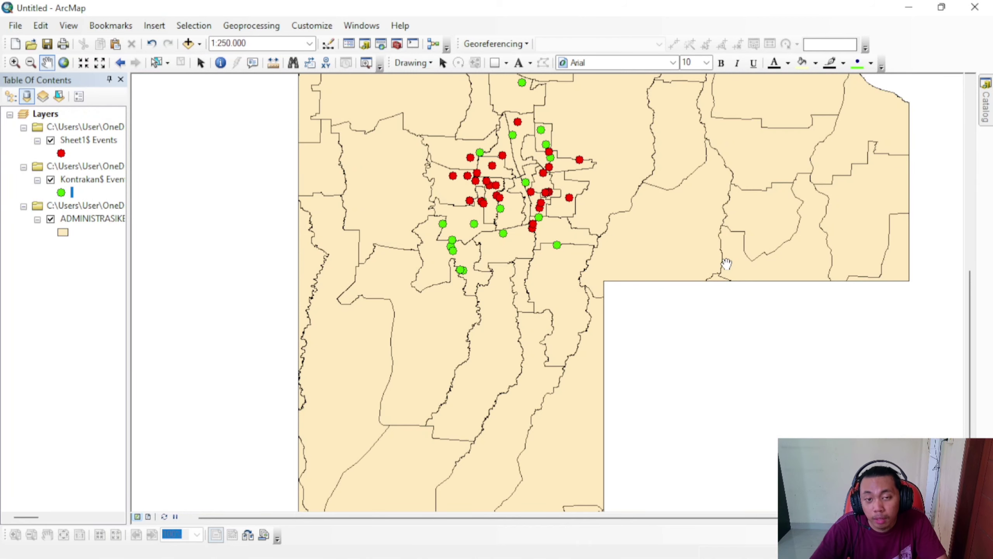
pyautogui.scroll(1, 662, 355)
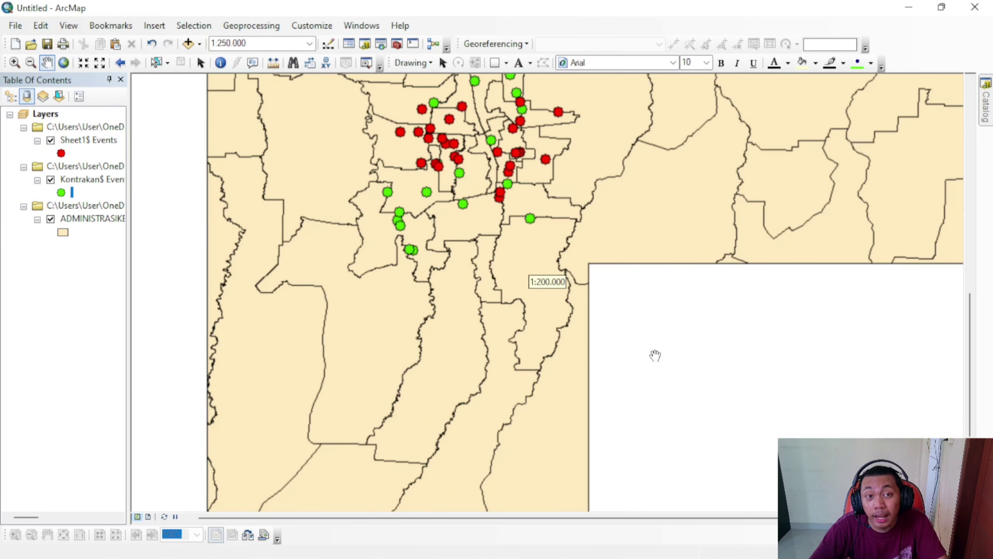
pyautogui.moveTo(639, 361); pyautogui.dragTo(729, 290)
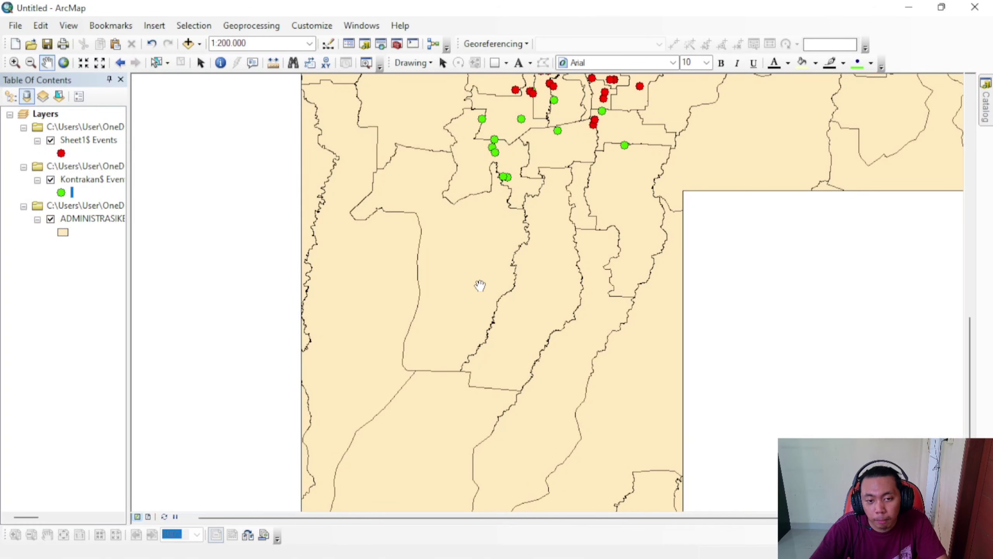
pyautogui.moveTo(480, 286); pyautogui.dragTo(381, 421)
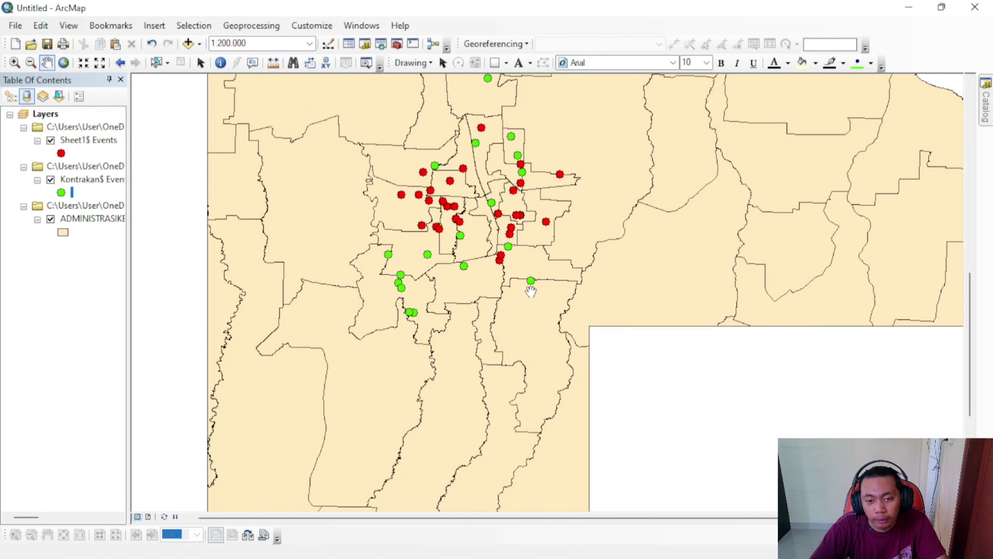
pyautogui.moveTo(351, 164); pyautogui.dragTo(321, 315)
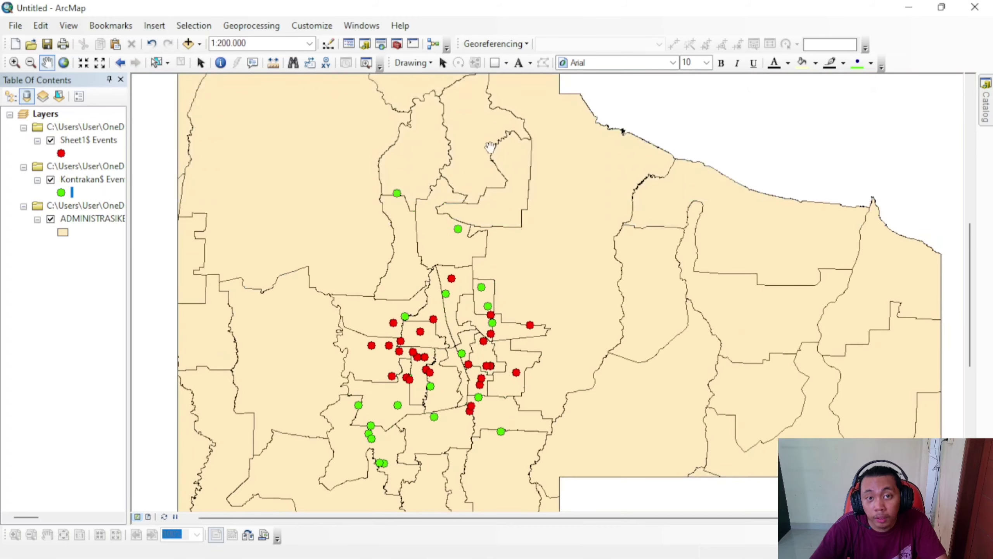
# Turn on labels for the administrative boundary layer using NAMOBJ as the label field.
pyautogui.click(77, 218)
pyautogui.rightClick(72, 216)
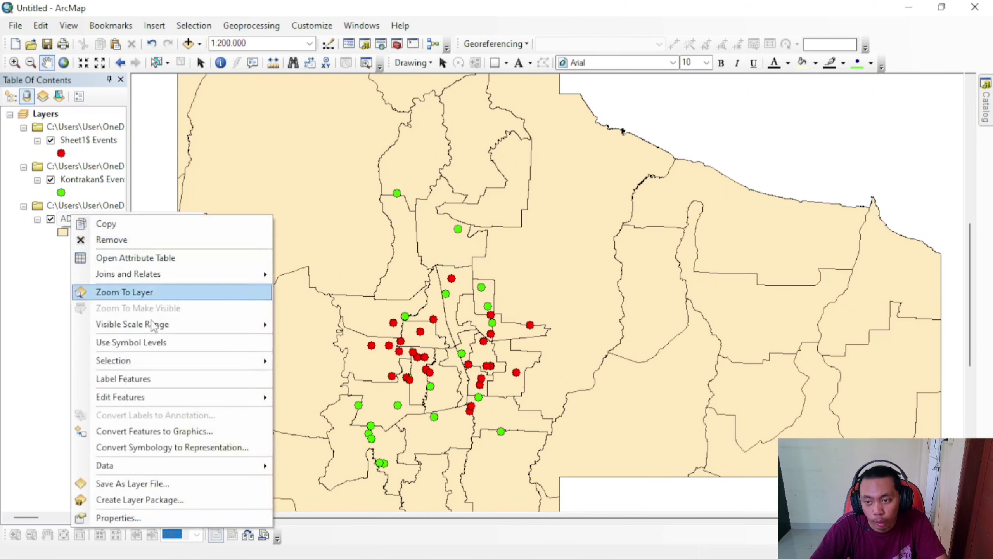
pyautogui.click(171, 517)
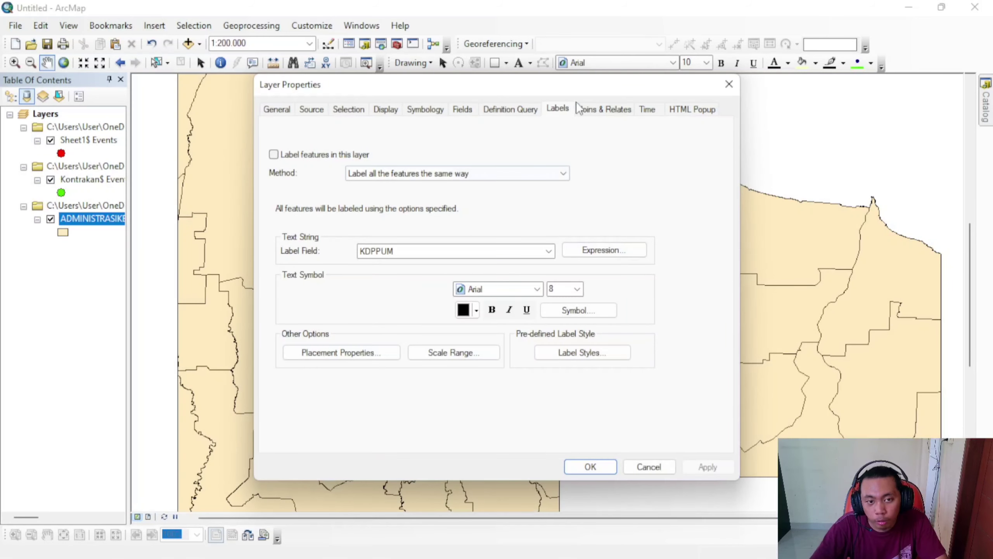
pyautogui.click(352, 157)
pyautogui.click(433, 252)
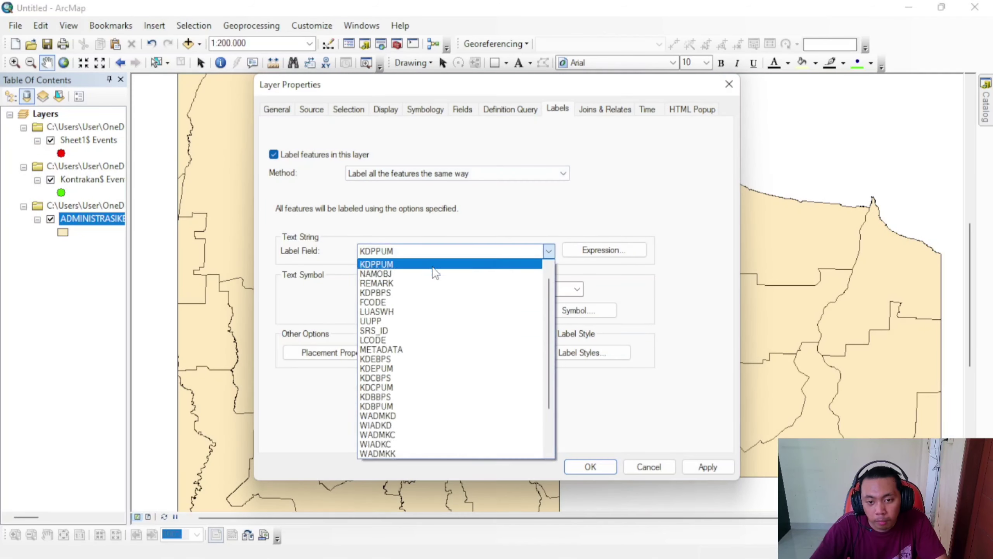
pyautogui.click(438, 274)
pyautogui.click(707, 466)
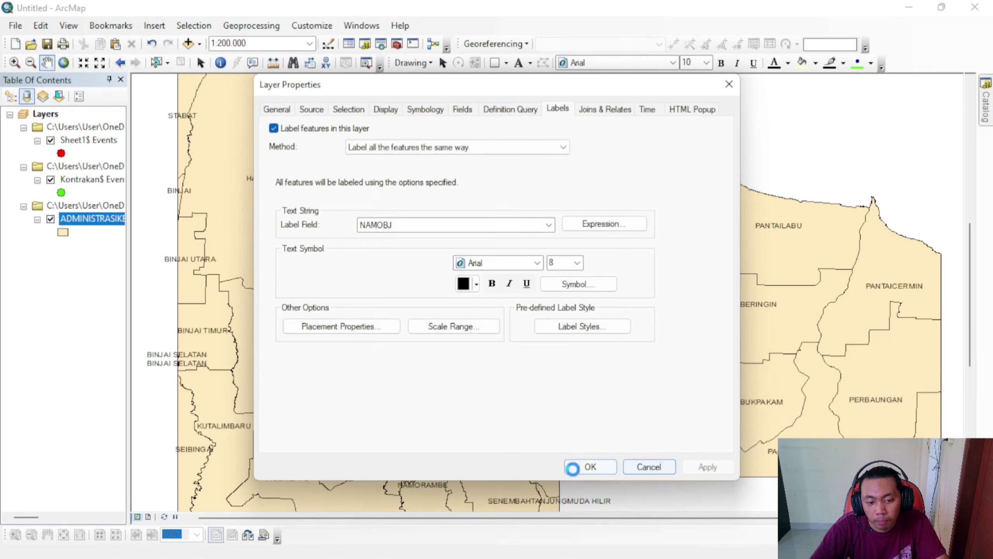
pyautogui.click(590, 466)
# Examine the district name labels across the whole administrative map to identify the districts in and around Medan.
pyautogui.moveTo(616, 473); pyautogui.dragTo(487, 292)
pyautogui.moveTo(522, 416); pyautogui.dragTo(646, 328)
pyautogui.moveTo(618, 432); pyautogui.dragTo(691, 337)
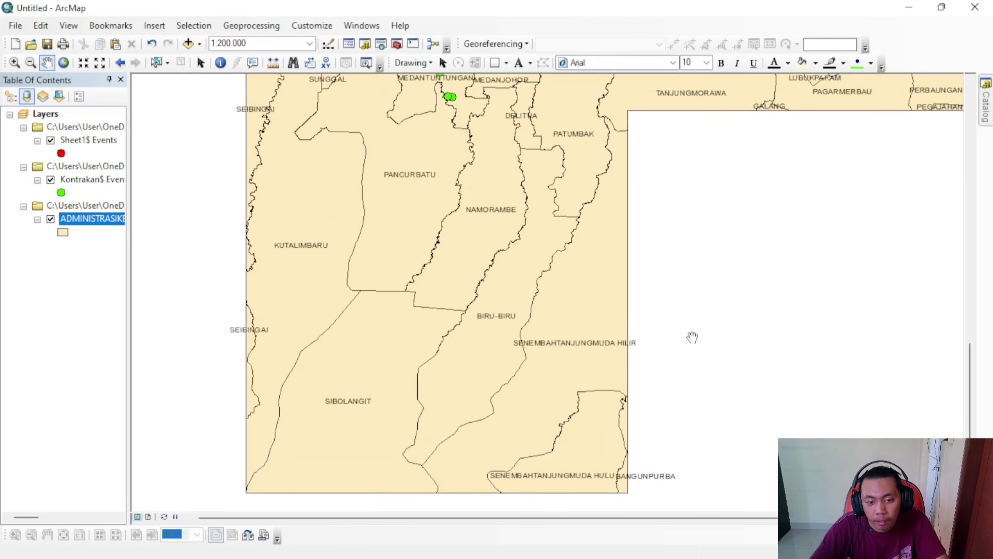
pyautogui.moveTo(698, 406); pyautogui.dragTo(700, 407)
pyautogui.moveTo(363, 405); pyautogui.dragTo(366, 488)
pyautogui.moveTo(538, 410); pyautogui.dragTo(428, 499)
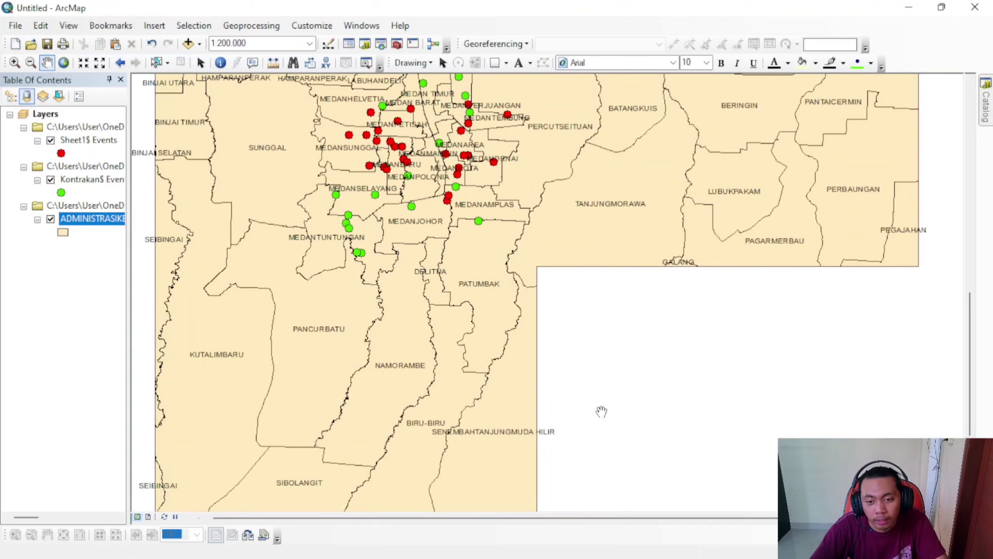
pyautogui.moveTo(600, 411); pyautogui.dragTo(601, 435)
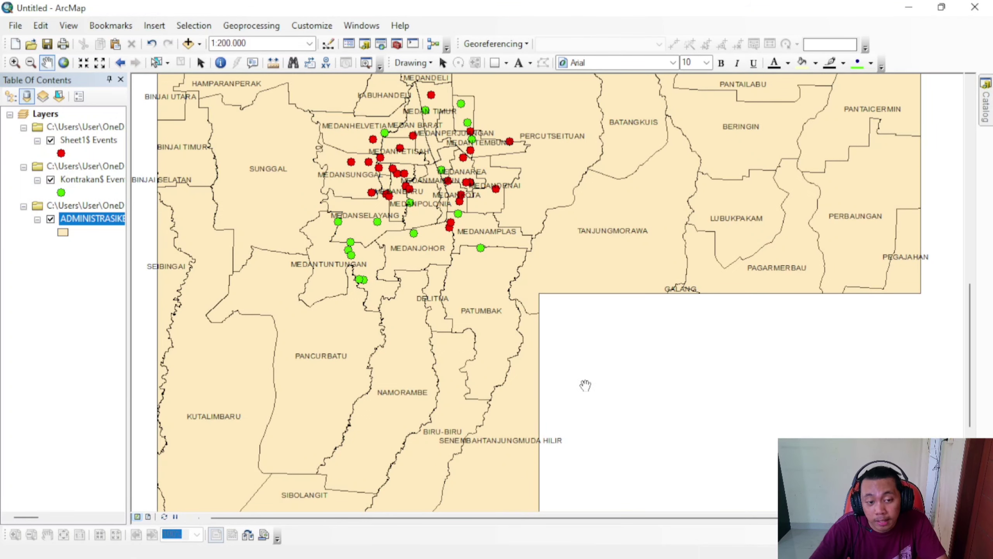
pyautogui.moveTo(652, 355); pyautogui.dragTo(541, 433)
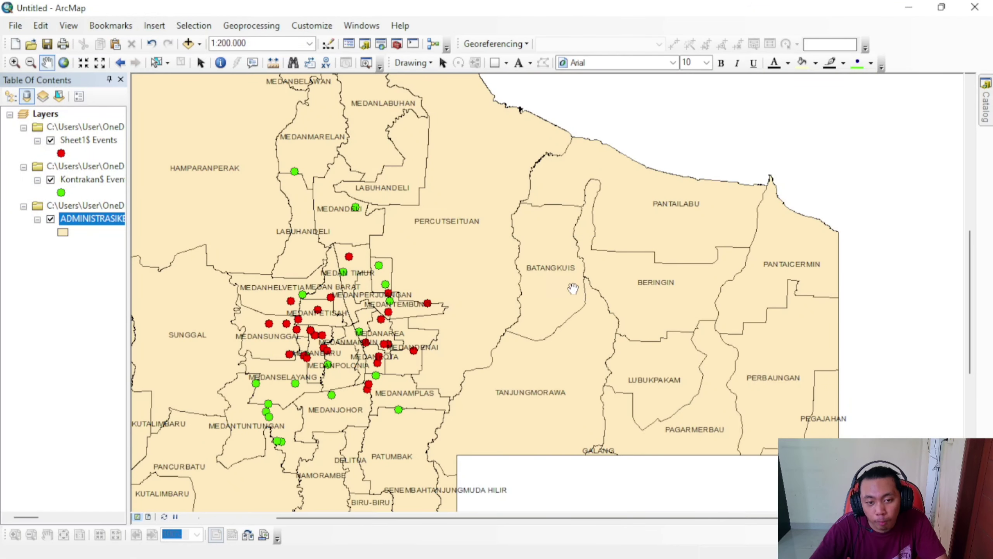
pyautogui.moveTo(414, 114); pyautogui.dragTo(568, 416)
pyautogui.moveTo(424, 227); pyautogui.dragTo(530, 456)
pyautogui.moveTo(583, 296); pyautogui.dragTo(505, 462)
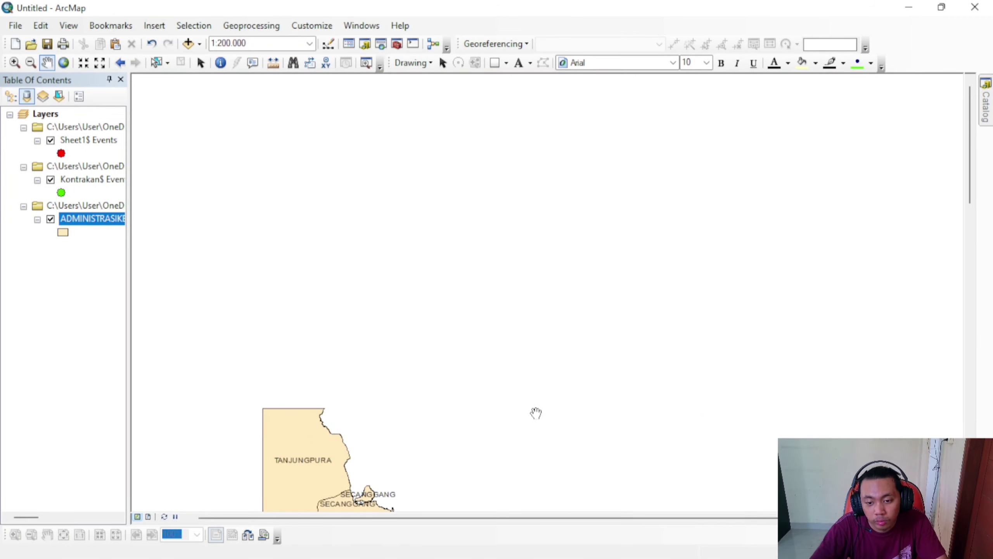
pyautogui.moveTo(590, 428); pyautogui.dragTo(527, 286)
pyautogui.moveTo(584, 449); pyautogui.dragTo(565, 341)
pyautogui.moveTo(563, 421); pyautogui.dragTo(564, 307)
pyautogui.moveTo(518, 191); pyautogui.dragTo(597, 245)
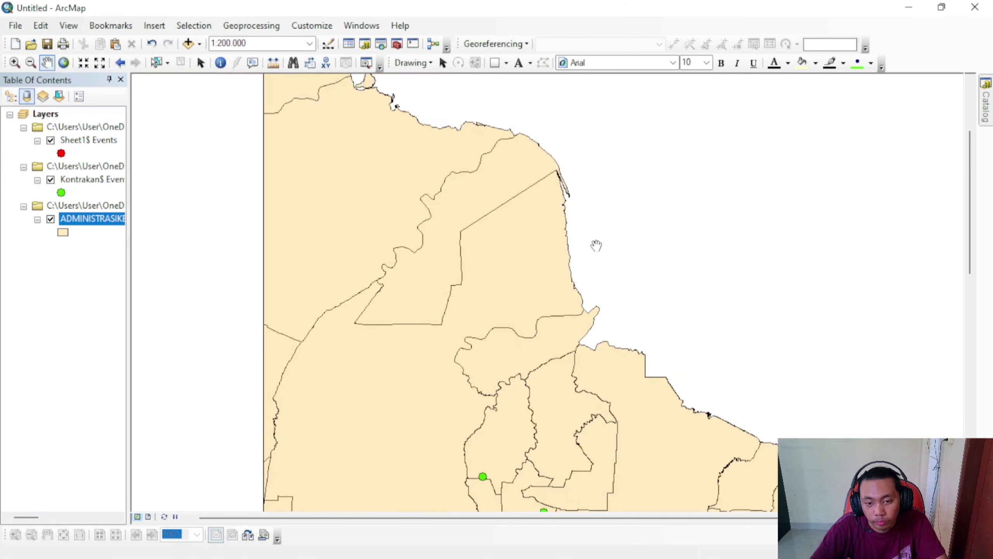
pyautogui.moveTo(566, 211); pyautogui.dragTo(612, 313)
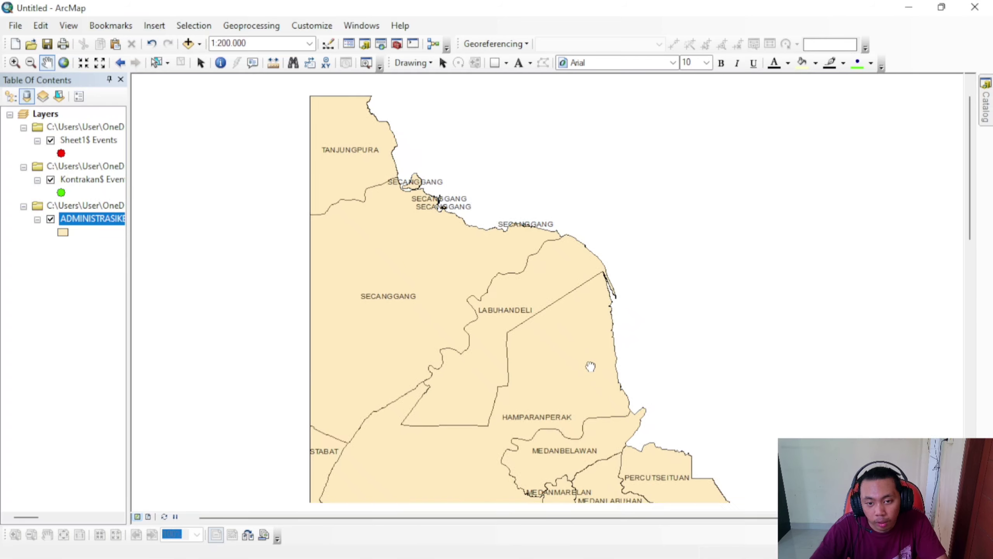
pyautogui.moveTo(591, 366); pyautogui.dragTo(460, 148)
pyautogui.moveTo(608, 297); pyautogui.dragTo(454, 171)
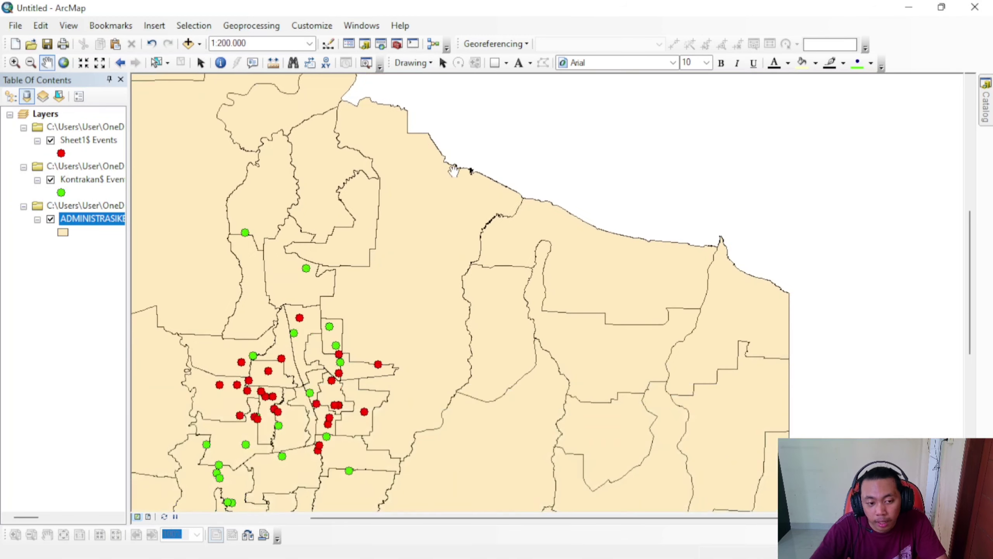
pyautogui.rightClick(103, 219)
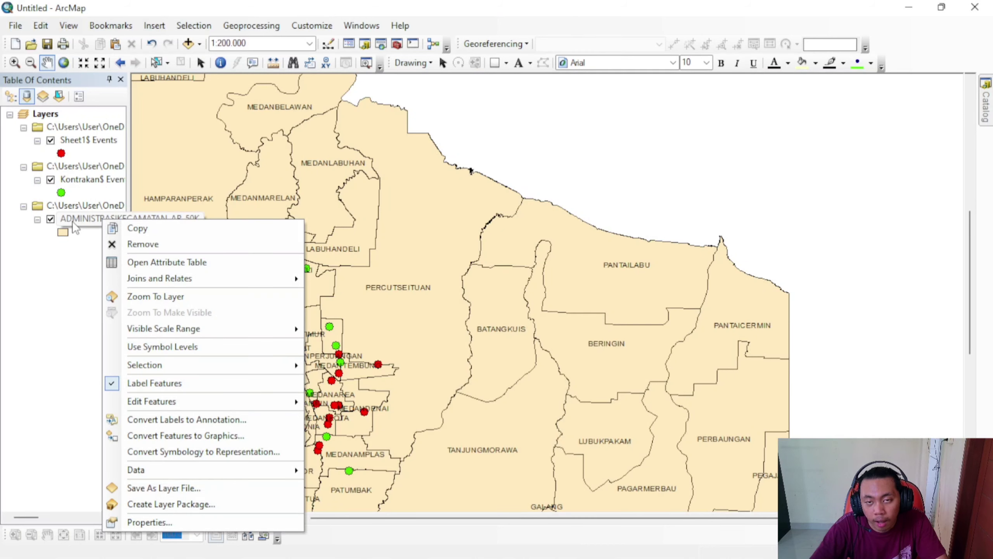
pyautogui.click(204, 525)
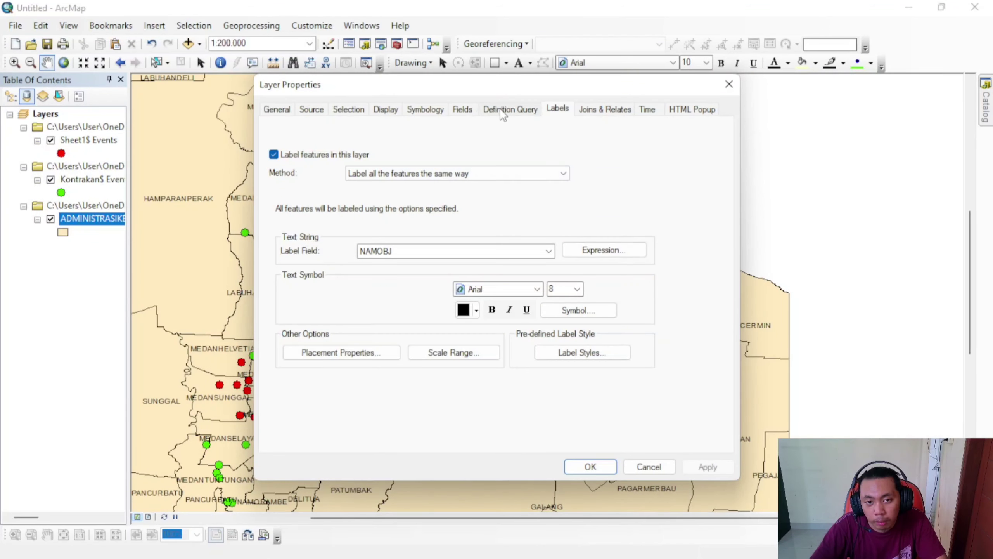
pyautogui.click(504, 112)
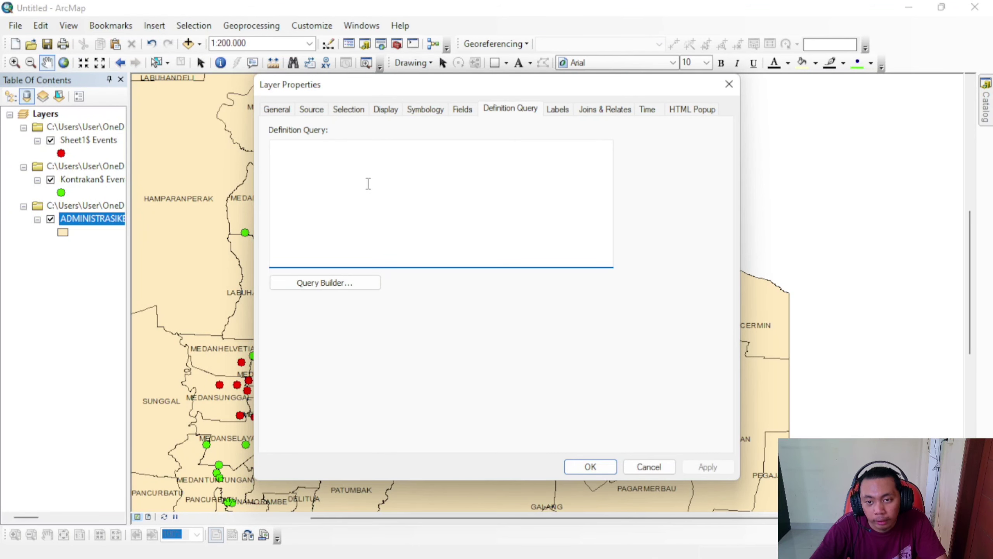
pyautogui.write('"NAMOBJ" = \'MEDANMAIMUN\' OR "NAMOBJ" = \'MEDANPOLONIA\' OR "NAMOBJ" = \'MEDANKOTA\' OR "NAMOBJ" = \'MEDANDENAI\' OR "NAMOBJ" = \'MEDANTEMBUNG\' OR "NAMOBJ" = \'MEDANPERJUANGAN\' OR "NAMOBJ" = \'MEDANAREA\' OR "NAMOBJ" = \'MEDAN TIMUR\' OR "NAMOBJ" = \'MEDANDELI\' OR "NAMOBJ" = \'MEDANMARELAN\' OR "NAMOBJ" = \'MEDANHELVETIA\' OR "NAMOBJ" = \'MEDAN BARAT\' OR "NAMOBJ" = \'MEDANLABUHAN\'')
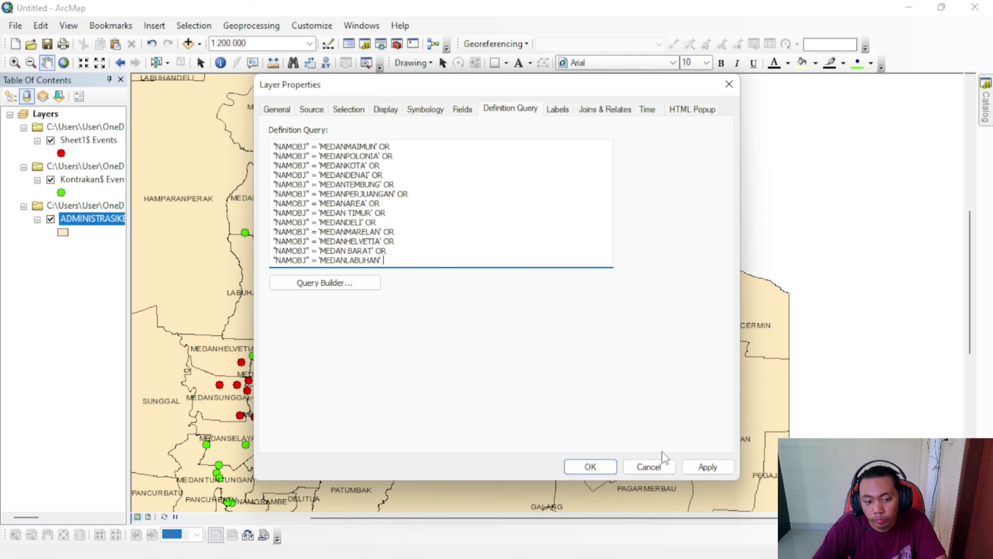
pyautogui.click(734, 87)
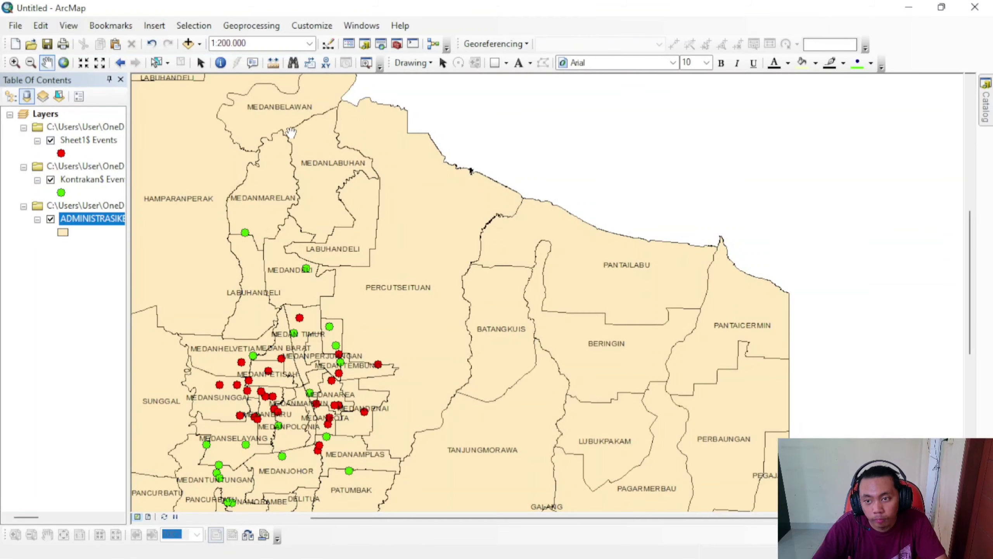
# Open the definition query settings of the ADMINISTRASIKECAMATAN_AR_50K layer.
pyautogui.click(83, 219)
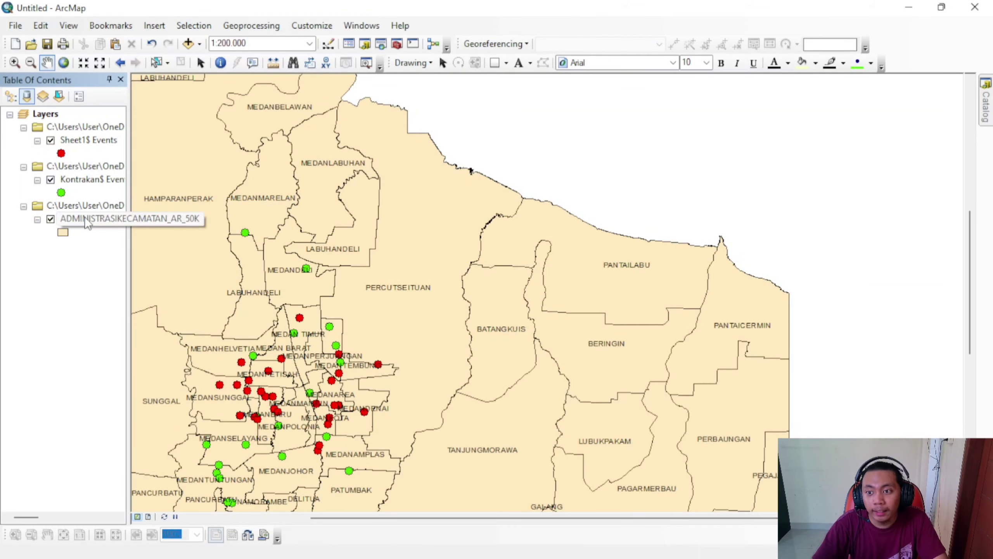
pyautogui.rightClick(84, 219)
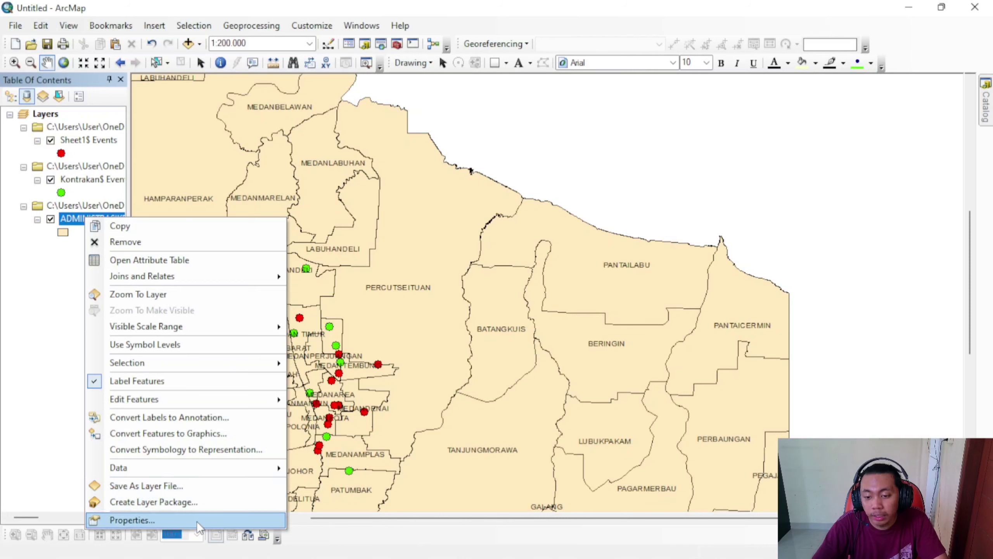
pyautogui.click(132, 519)
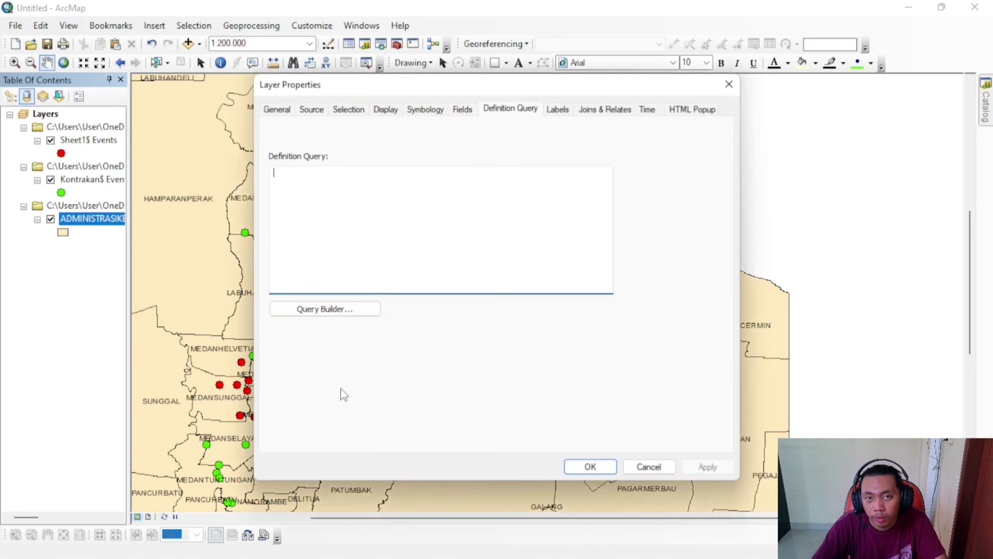
pyautogui.click(514, 107)
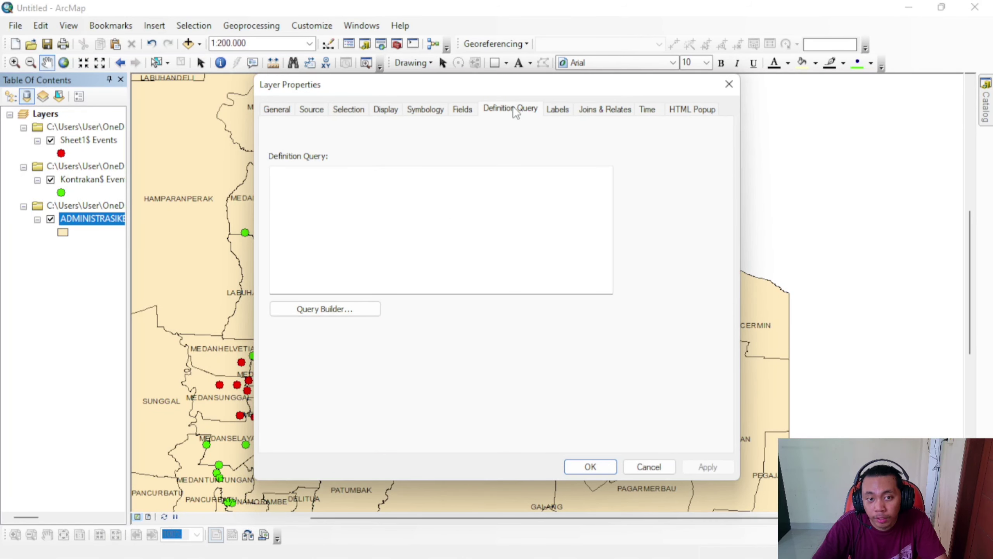
pyautogui.click(467, 184)
pyautogui.moveTo(493, 90); pyautogui.dragTo(710, 57)
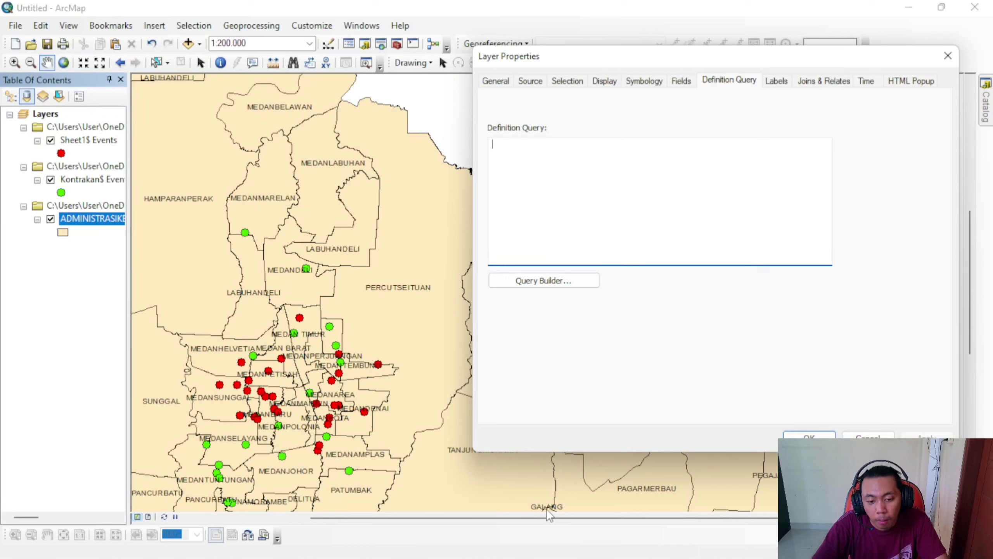
pyautogui.moveTo(648, 57); pyautogui.dragTo(270, 39)
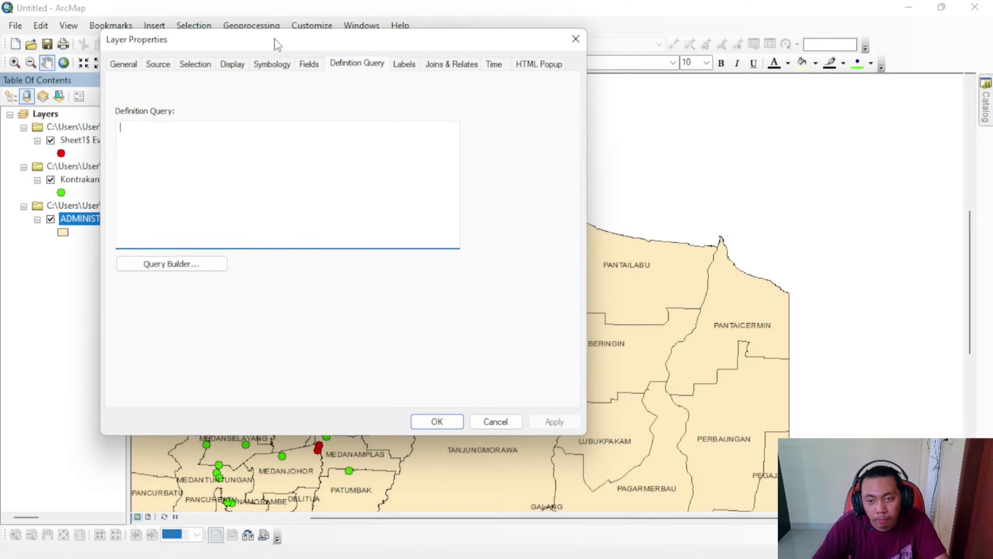
pyautogui.click(215, 265)
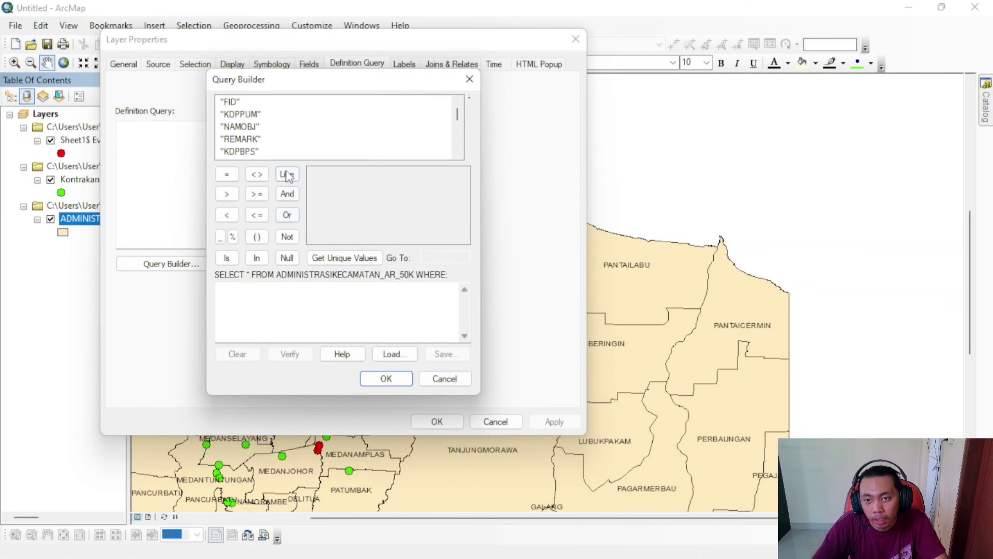
pyautogui.doubleClick(252, 129)
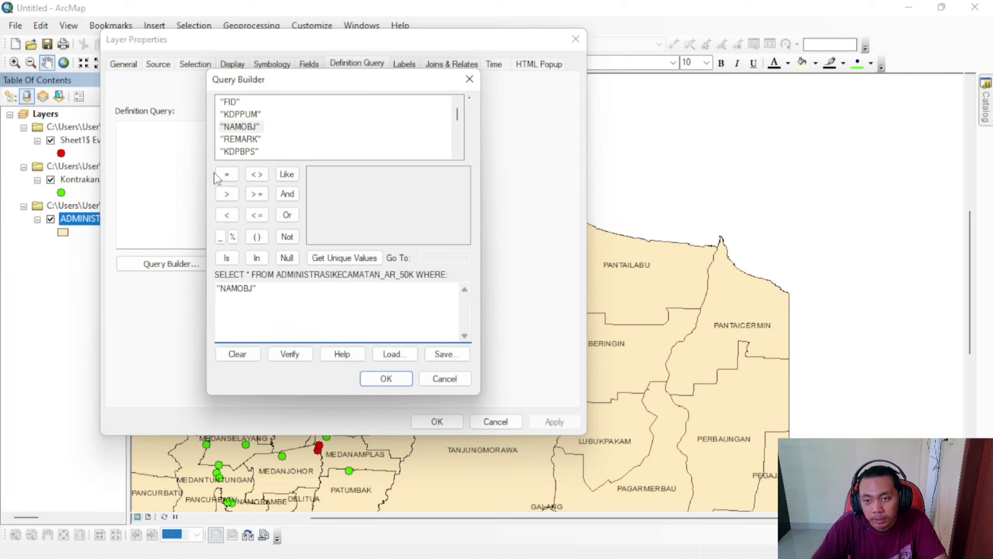
pyautogui.click(227, 175)
pyautogui.click(353, 256)
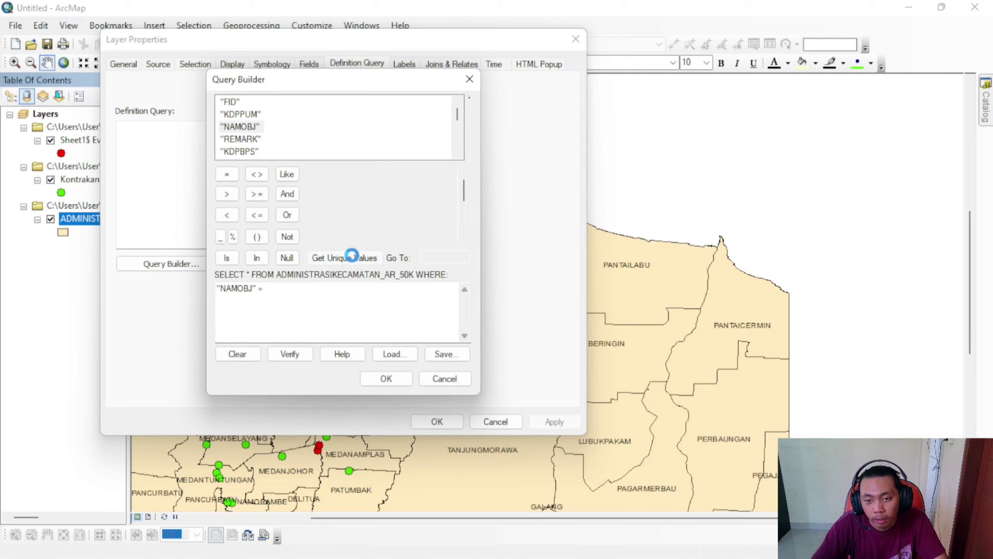
pyautogui.scroll(-10, 391, 217)
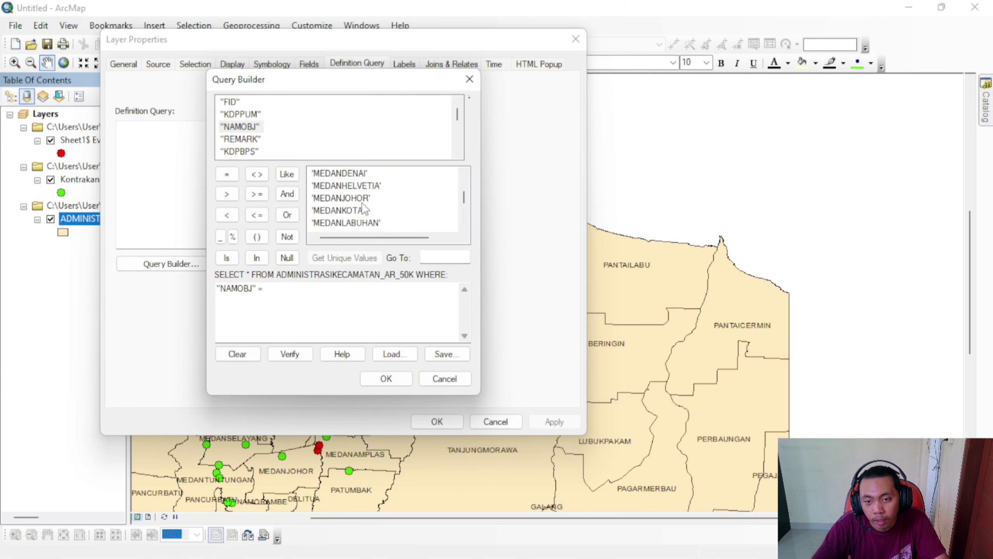
pyautogui.scroll(2, 361, 211)
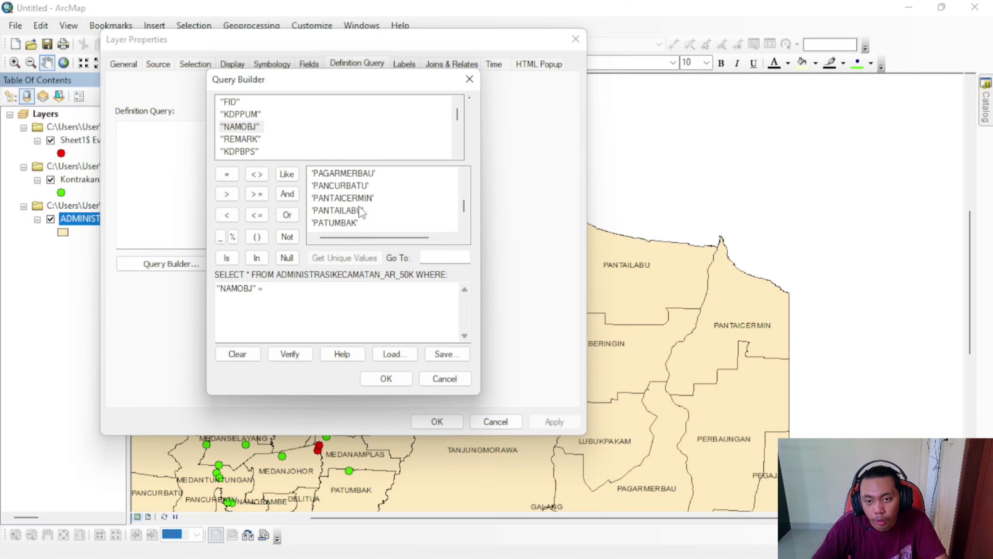
pyautogui.scroll(-5, 365, 215)
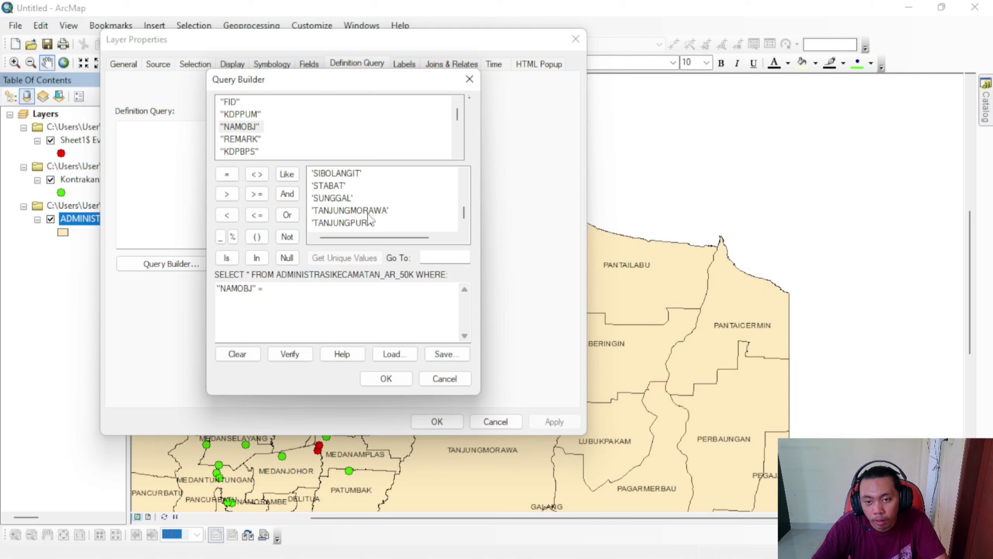
pyautogui.doubleClick(369, 211)
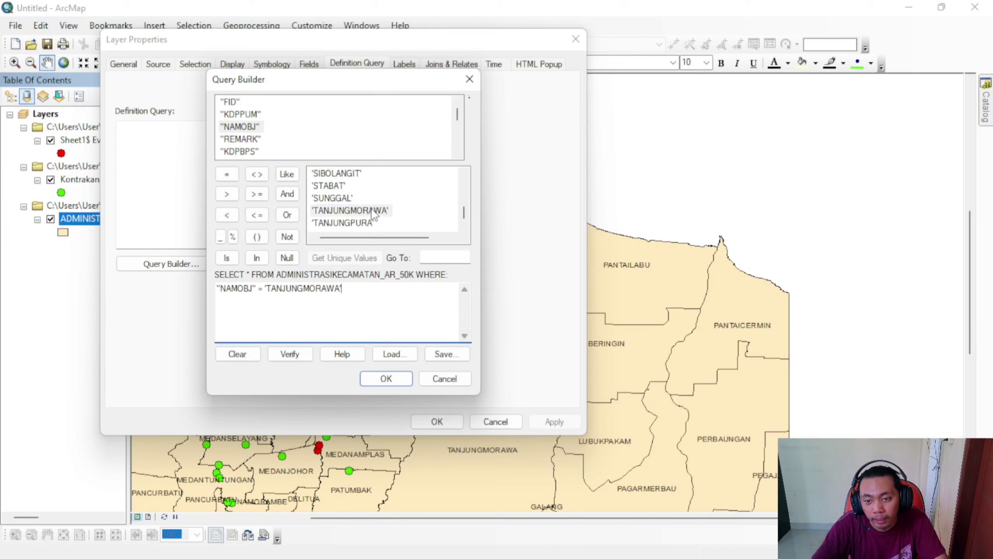
pyautogui.click(287, 215)
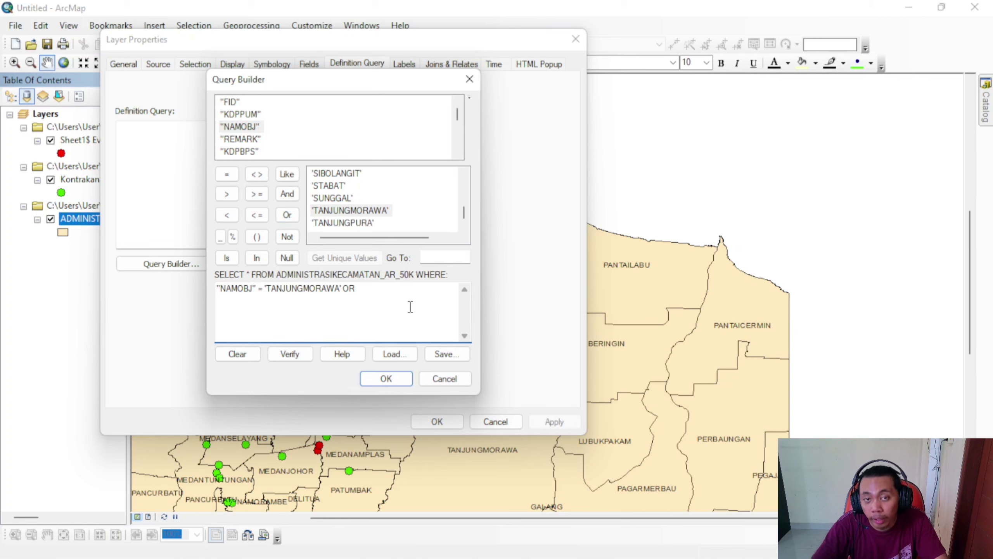
pyautogui.click(447, 378)
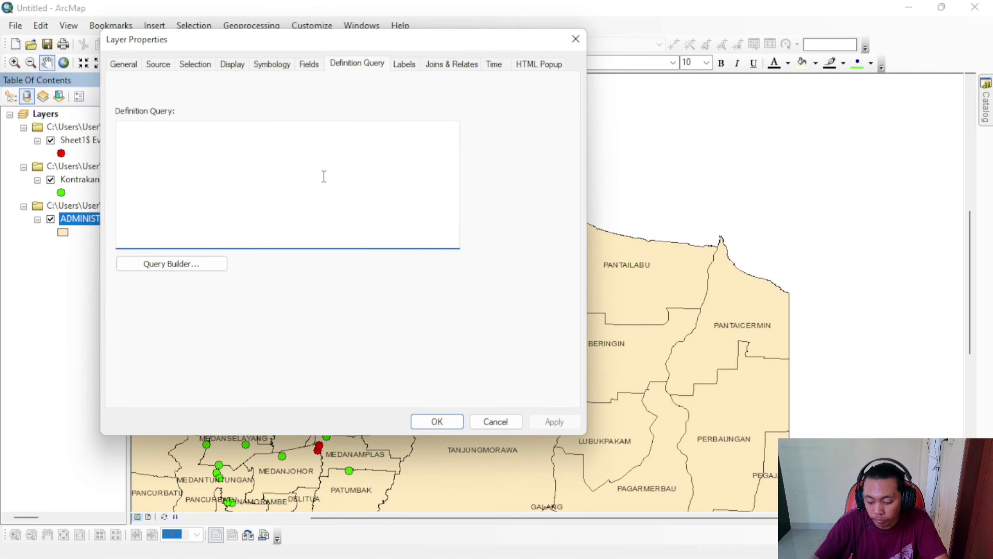
# Apply a definition query joining NAMOBJ conditions with OR for PATUMBAK and the Medan districts, from MEDANTUNTUNGAN through MEDANLABUHAN.
pyautogui.write('"NAMOBJ" = \'MEDANMAIMUN\' OR "NAMOBJ" = \'MEDANPOLONIA\' OR "NAMOBJ" = \'MEDANKOTA\' OR "NAMOBJ" = \'MEDANDENAI\' OR "NAMOBJ" = \'MEDANTEMBUNG\' OR "NAMOBJ" = \'MEDANPERJUANGAN\' OR "NAMOBJ" = \'MEDANAREA\' OR "NAMOBJ" = \'MEDAN TIMUR\' OR "NAMOBJ" = \'MEDANDELI\' OR "NAMOBJ" = \'MEDANMARELAN\' OR "NAMOBJ" = \'MEDANHELVETIA\' OR "NAMOBJ" = \'MEDAN BARAT\' OR "NAMOBJ" = \'MEDANLABUHAN\'')
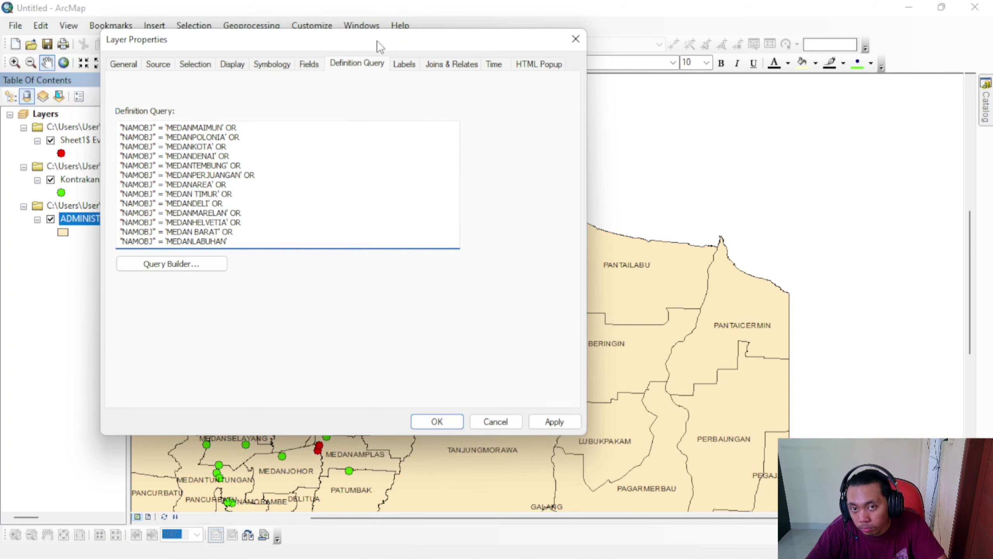
pyautogui.moveTo(379, 46); pyautogui.dragTo(633, 166)
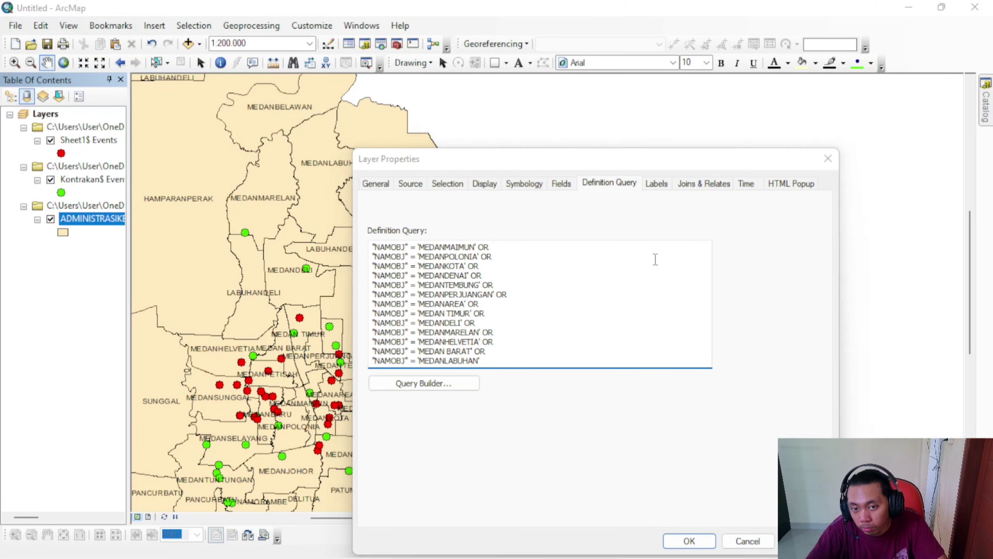
pyautogui.click(687, 258)
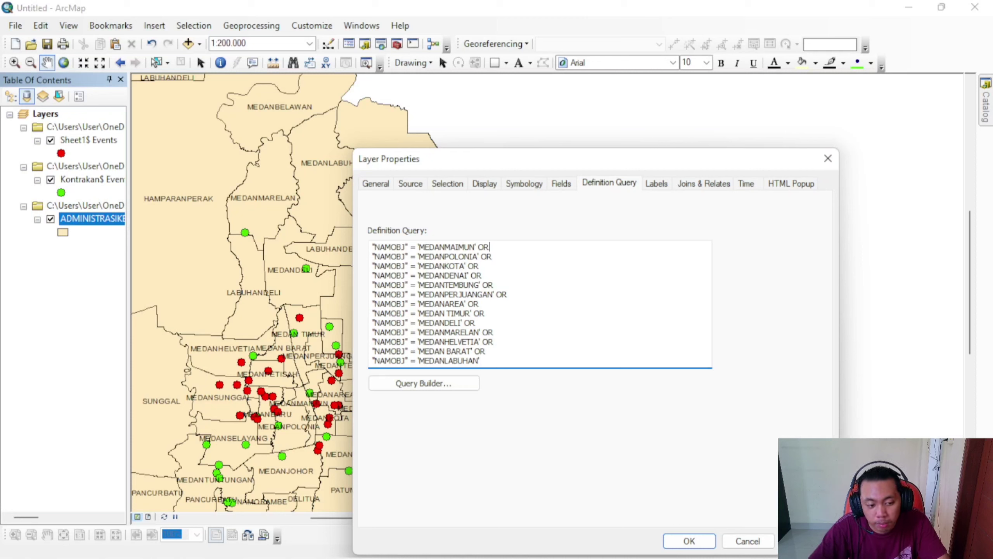
pyautogui.click(806, 541)
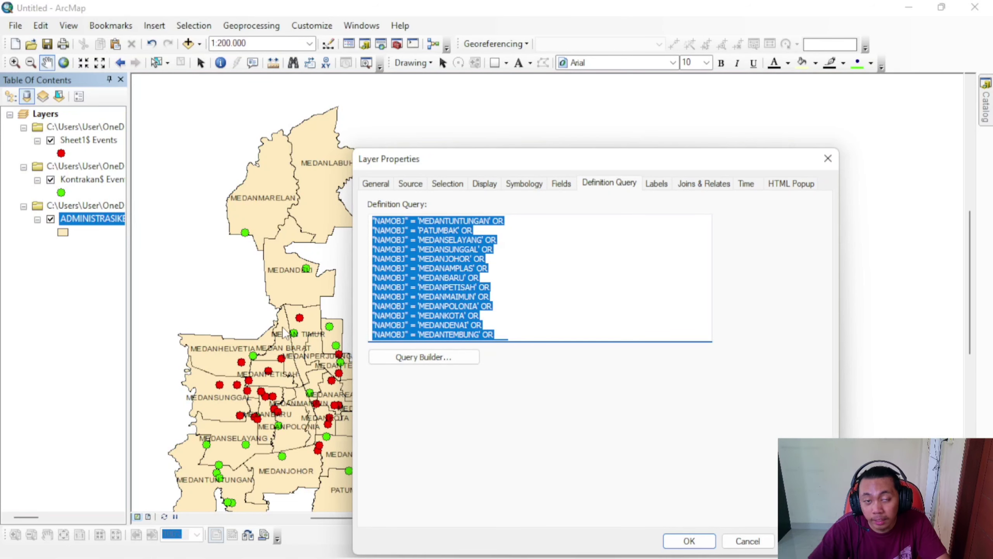
pyautogui.click(689, 540)
# Turn off the feature labels of the ADMINISTRASIKECAMATAN_AR_50K layer.
pyautogui.moveTo(577, 473); pyautogui.dragTo(729, 322)
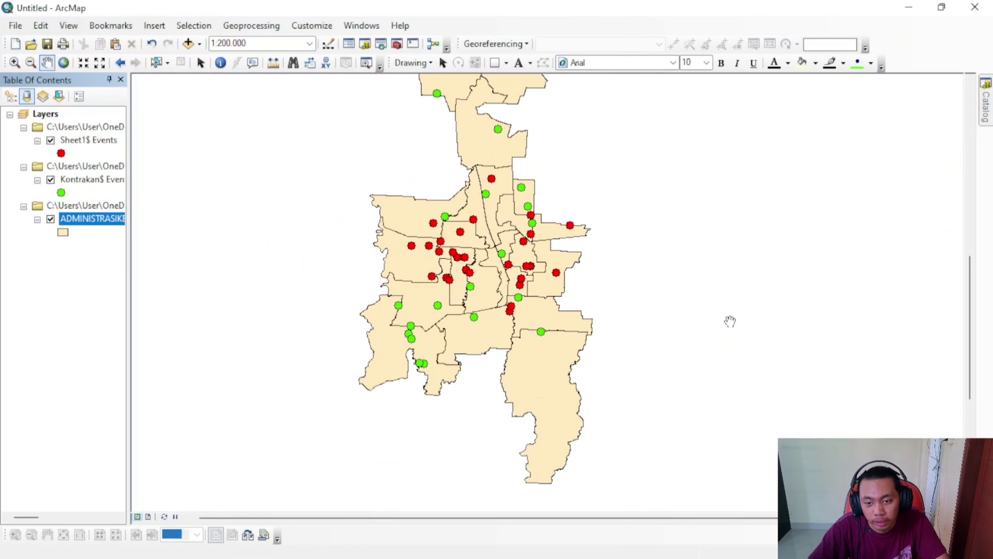
pyautogui.moveTo(660, 200); pyautogui.dragTo(666, 294)
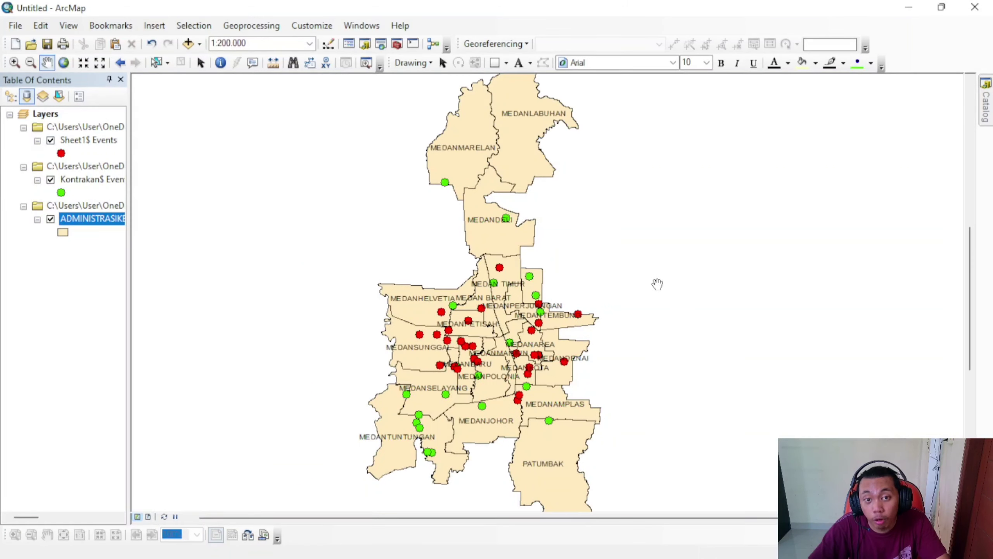
pyautogui.scroll(1, 657, 291)
pyautogui.moveTo(640, 399); pyautogui.dragTo(694, 326)
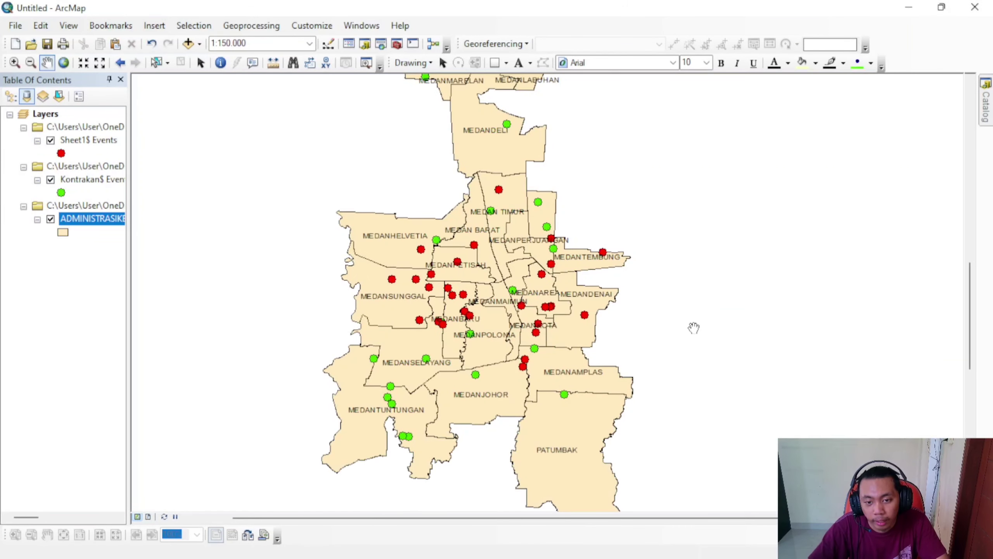
pyautogui.click(121, 232)
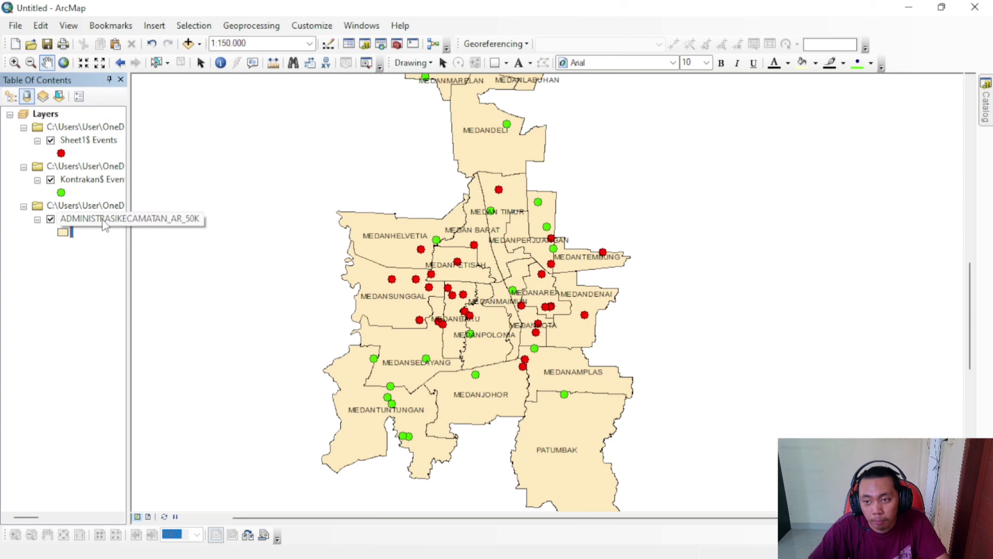
pyautogui.click(101, 218)
pyautogui.doubleClick(102, 218)
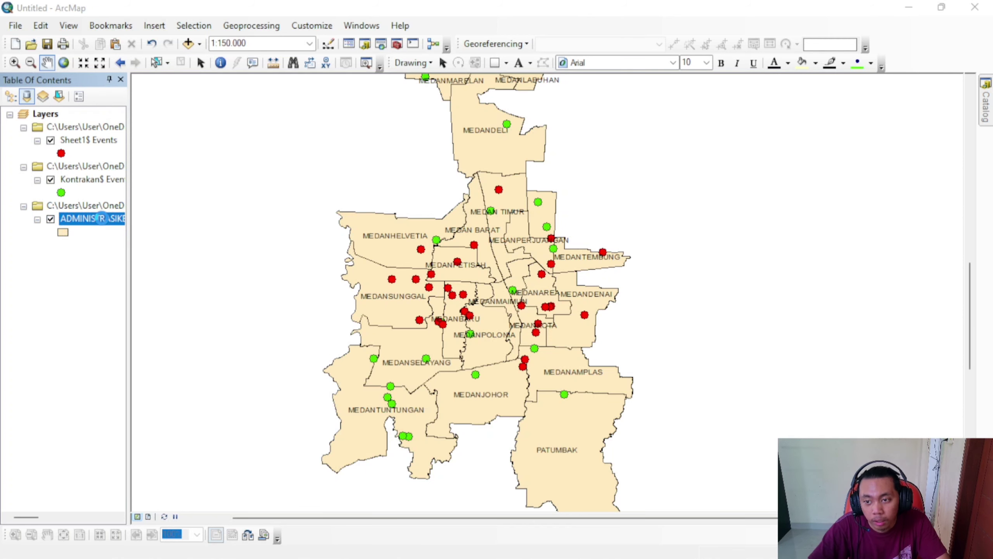
pyautogui.click(556, 112)
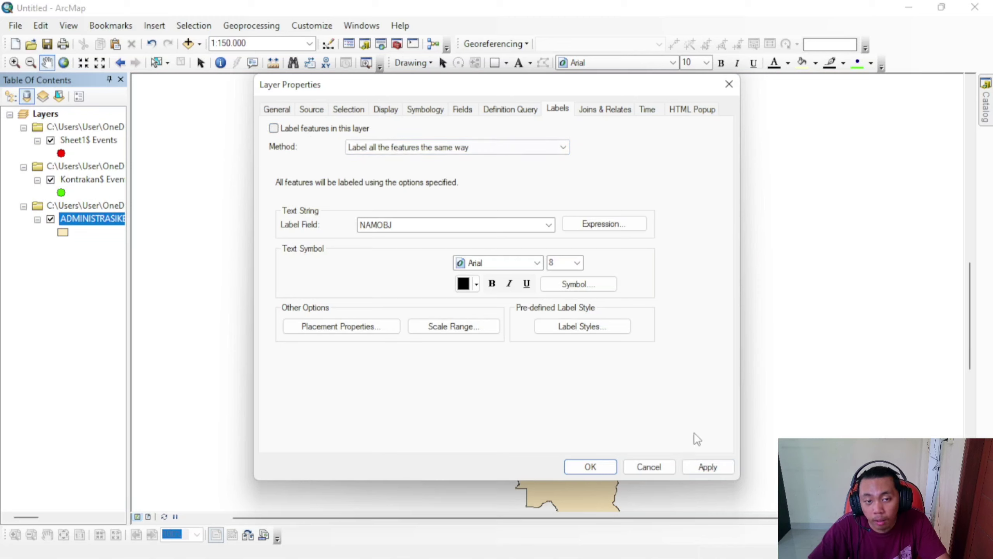
pyautogui.click(708, 467)
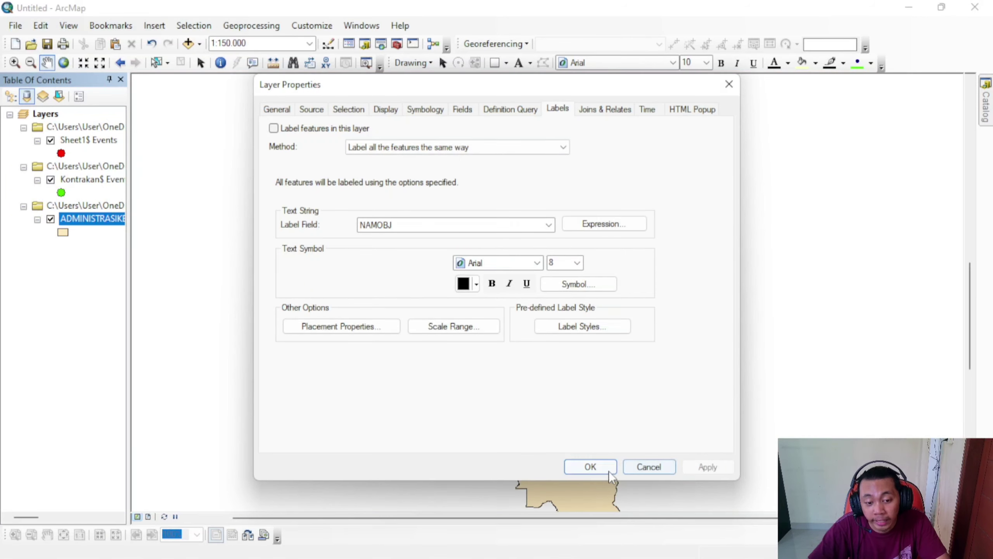
pyautogui.click(599, 469)
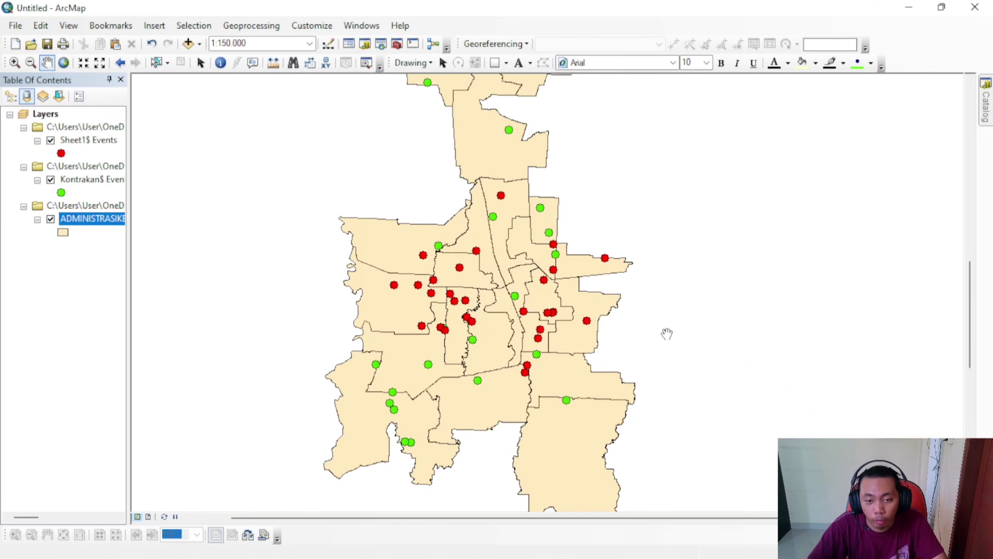
# Rename the Sheet1$ Events layer as "kamar kost".
pyautogui.scroll(-2, 669, 338)
pyautogui.moveTo(705, 376); pyautogui.dragTo(745, 333)
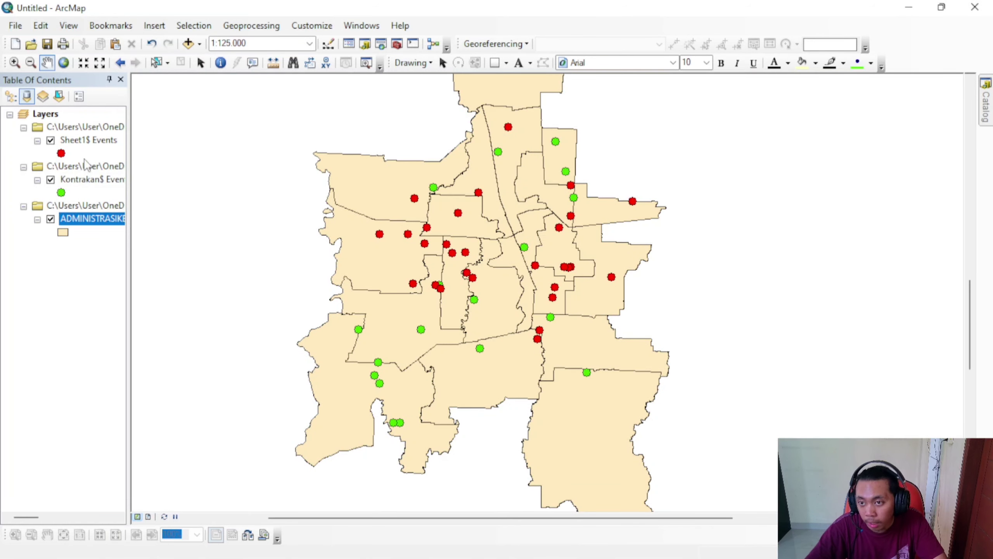
pyautogui.click(83, 141)
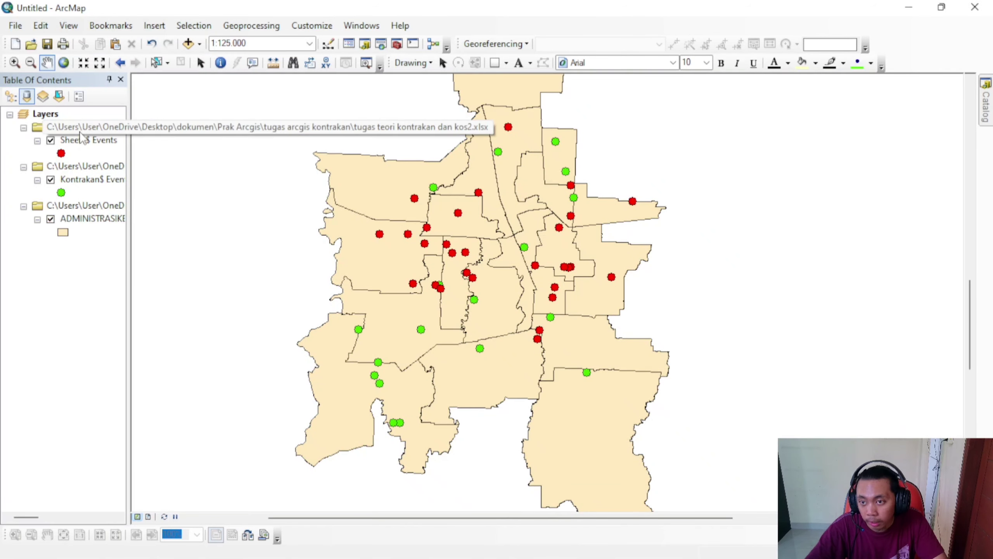
pyautogui.click(194, 26)
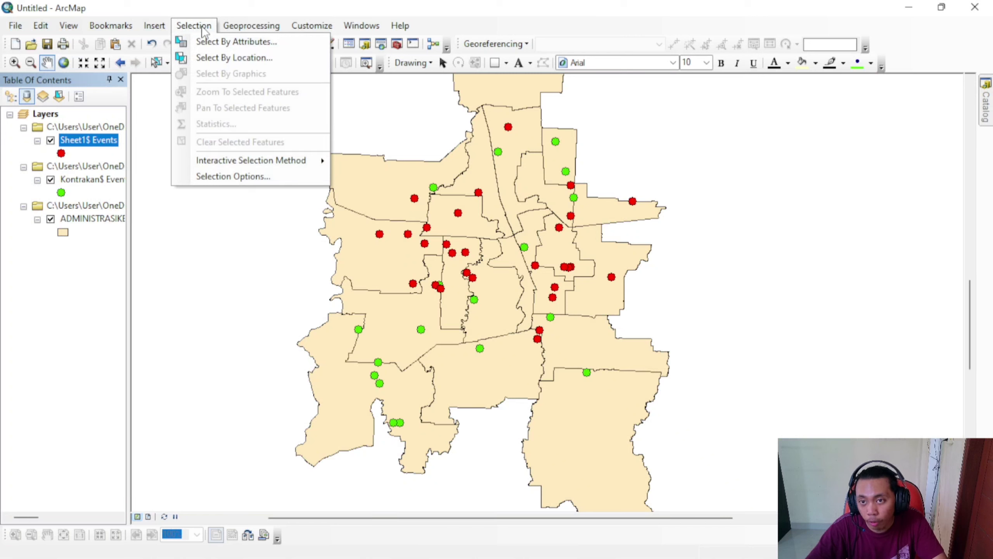
pyautogui.click(197, 25)
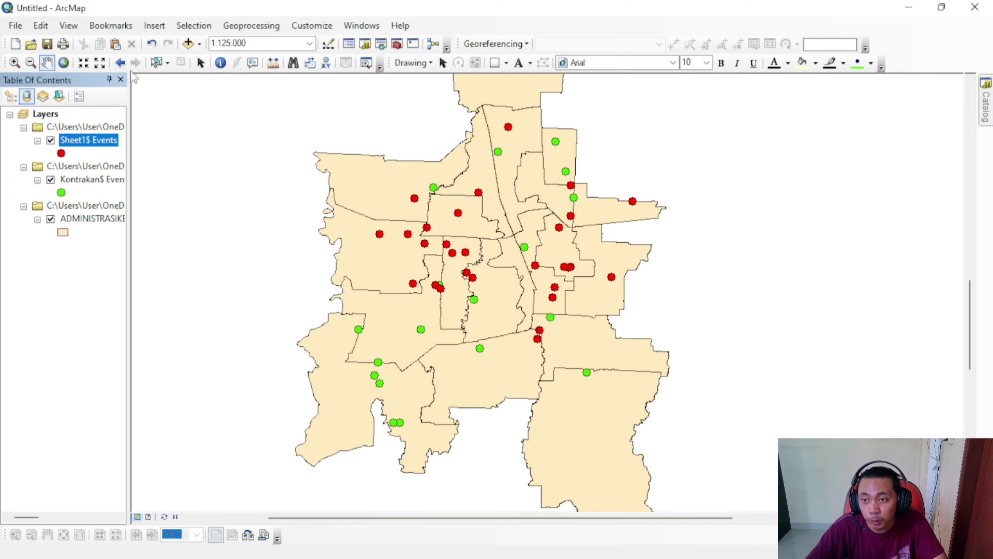
pyautogui.click(97, 141)
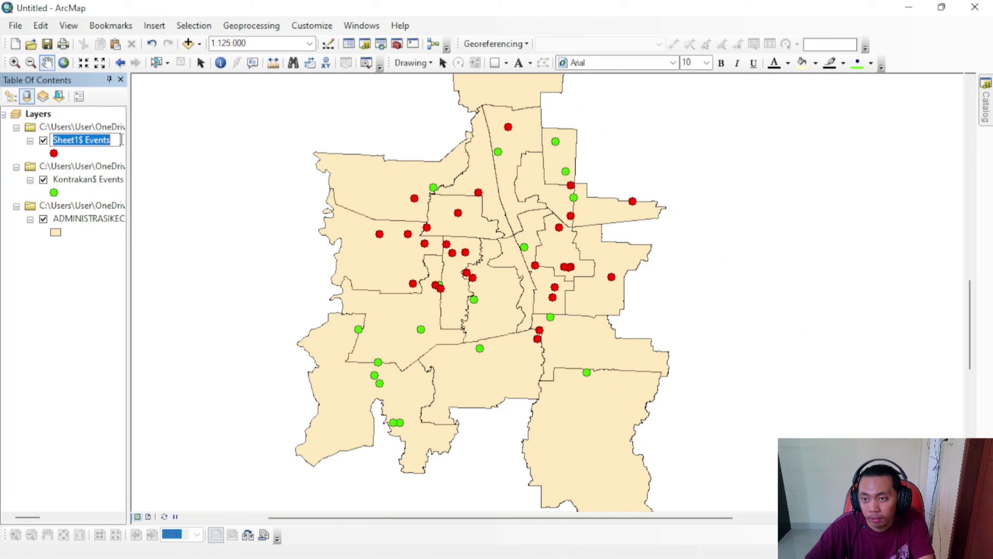
pyautogui.write('kamar ko')
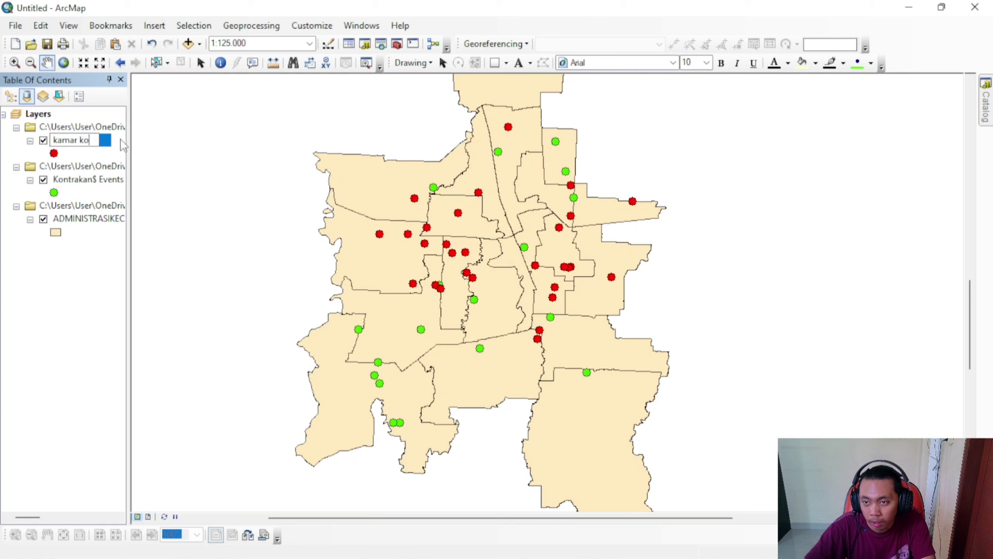
pyautogui.write('st')
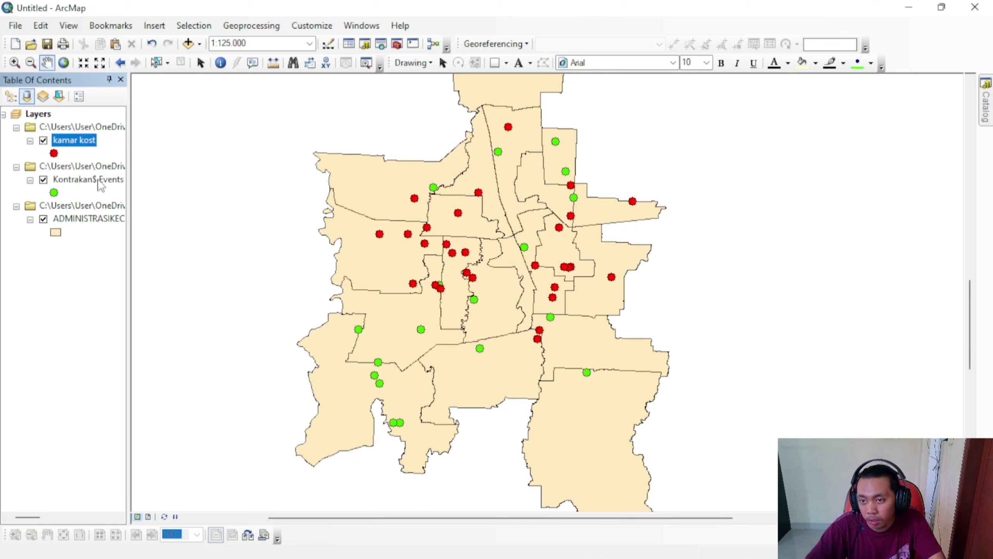
# Rename the Kontrakan$ Events layer as "Rumah kontrakan".
pyautogui.click(100, 186)
pyautogui.click(100, 182)
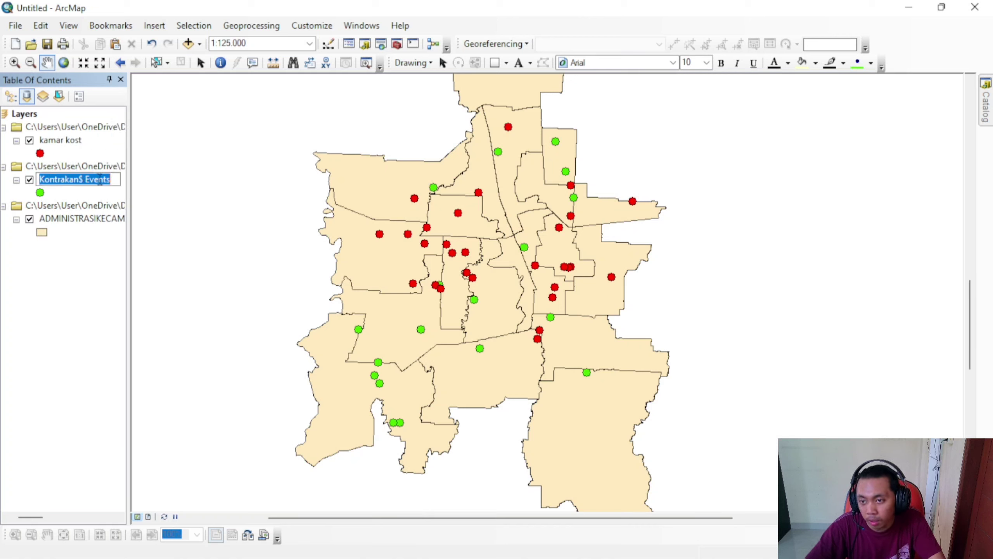
pyautogui.write('Rumah')
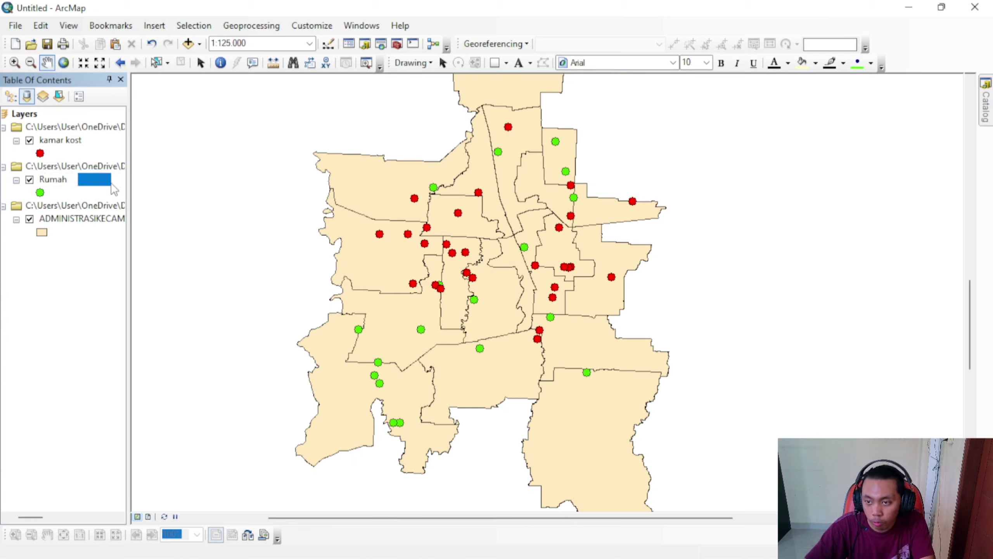
pyautogui.write(' kontrakan')
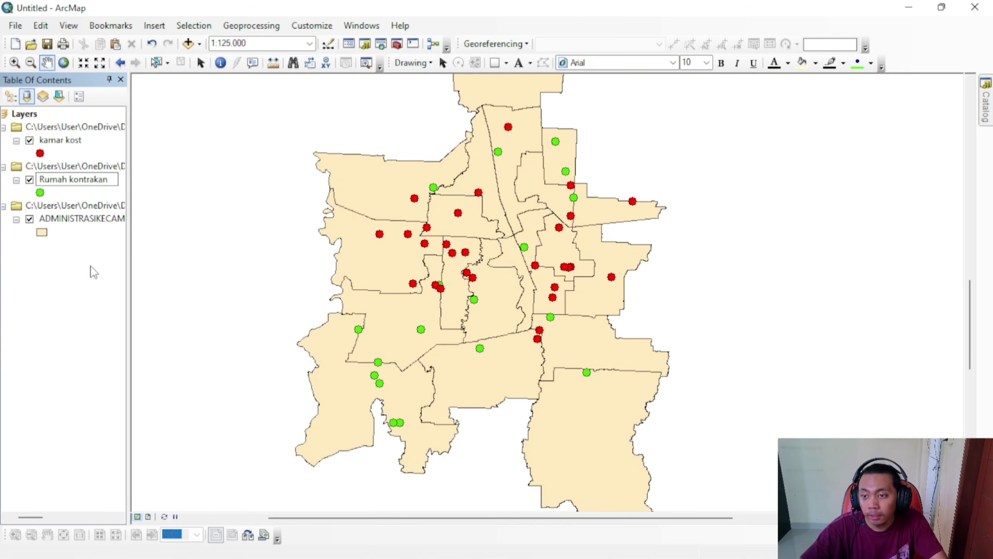
pyautogui.click(88, 282)
pyautogui.moveTo(727, 217); pyautogui.dragTo(710, 259)
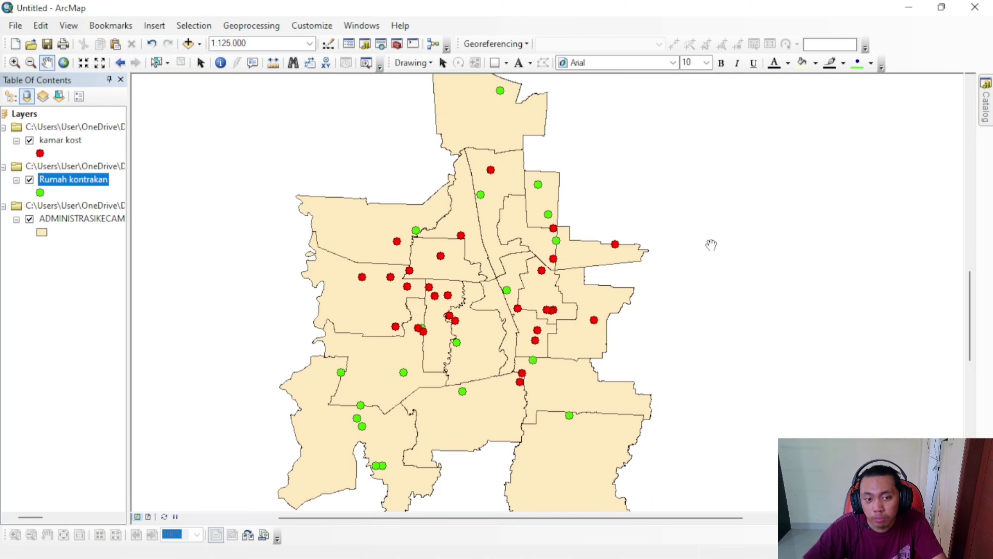
# Examine the attribute table of the kamar kost layer and close it.
pyautogui.click(207, 31)
pyautogui.click(206, 28)
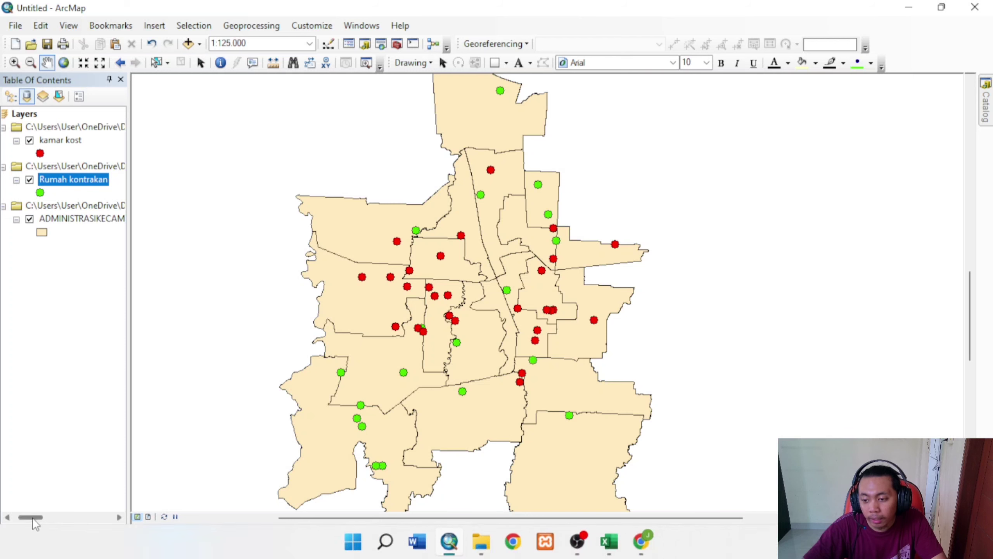
pyautogui.moveTo(32, 518); pyautogui.dragTo(26, 517)
pyautogui.click(89, 152)
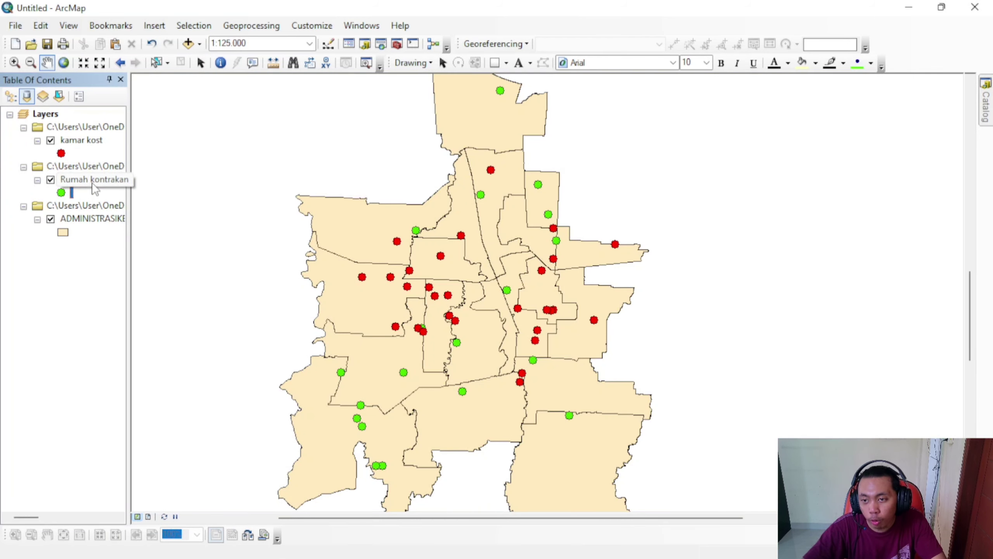
pyautogui.rightClick(84, 140)
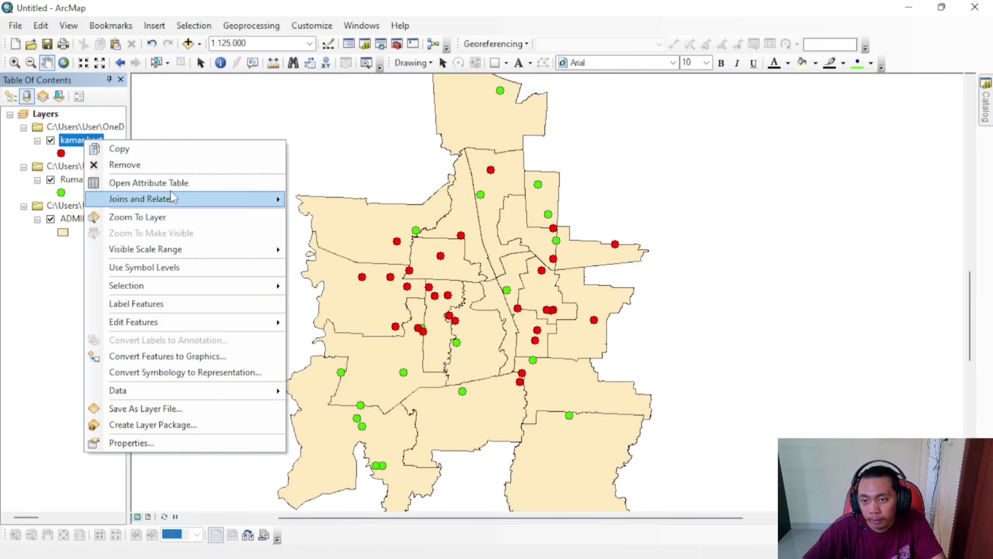
pyautogui.click(183, 187)
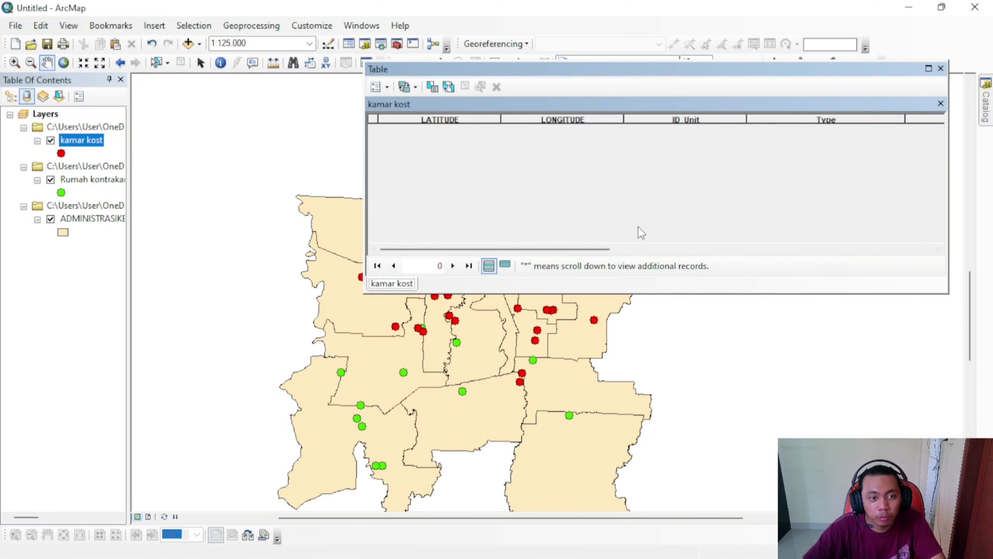
pyautogui.click(941, 69)
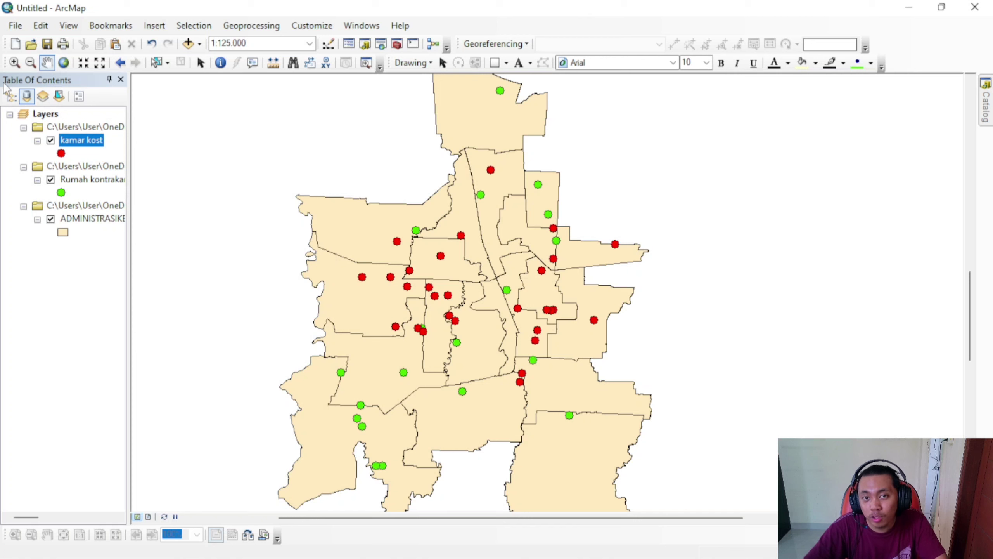
# Export all features of the kamar kost layer as shapefile kost.shp in the UTS PRAKTEK folder and add it to the map.
pyautogui.rightClick(88, 144)
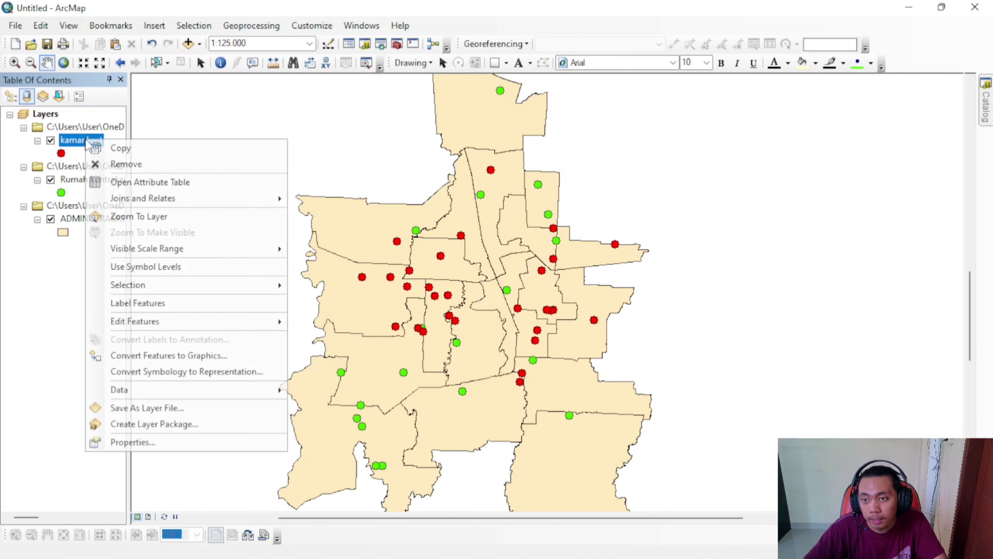
pyautogui.click(78, 142)
pyautogui.rightClick(79, 142)
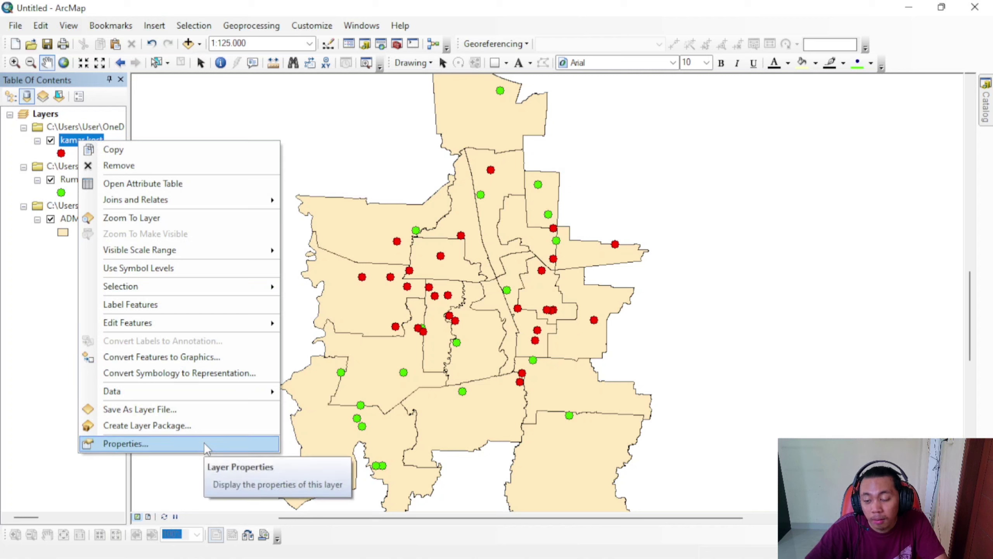
pyautogui.moveTo(201, 396)
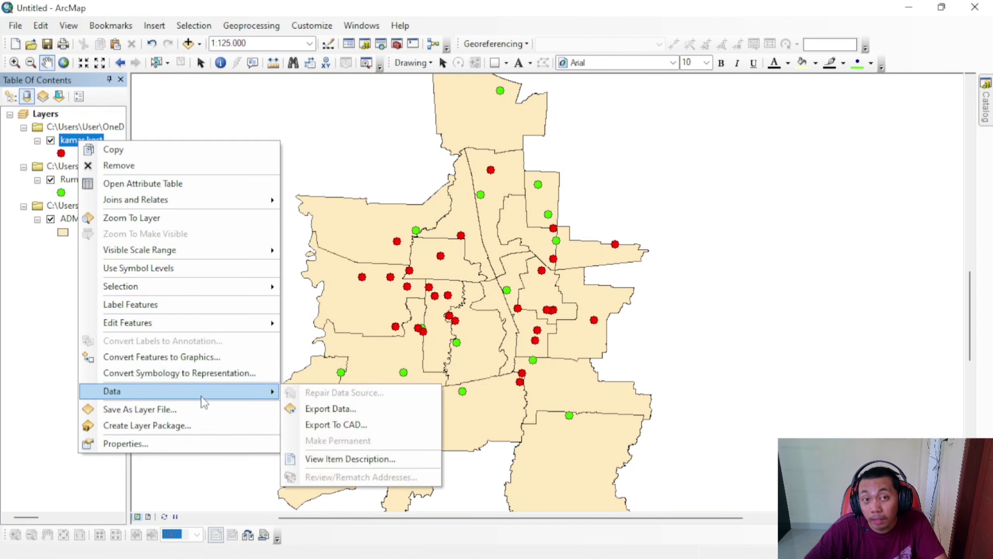
pyautogui.click(328, 410)
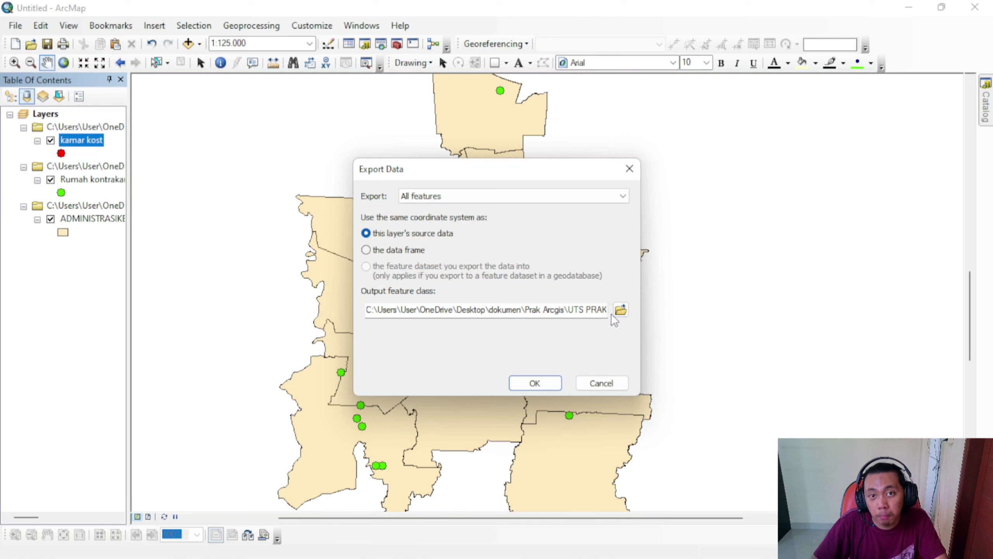
pyautogui.click(621, 309)
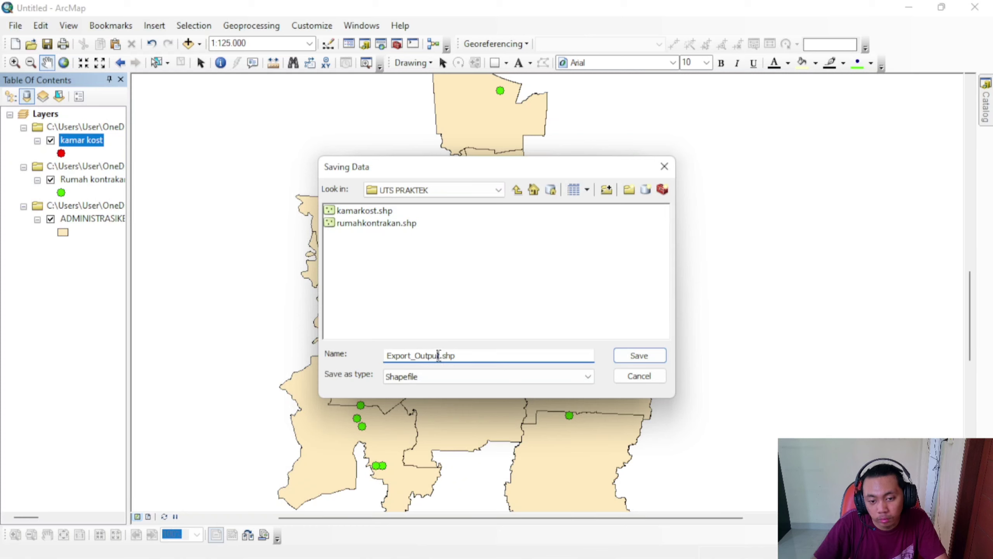
pyautogui.moveTo(438, 356); pyautogui.dragTo(351, 355)
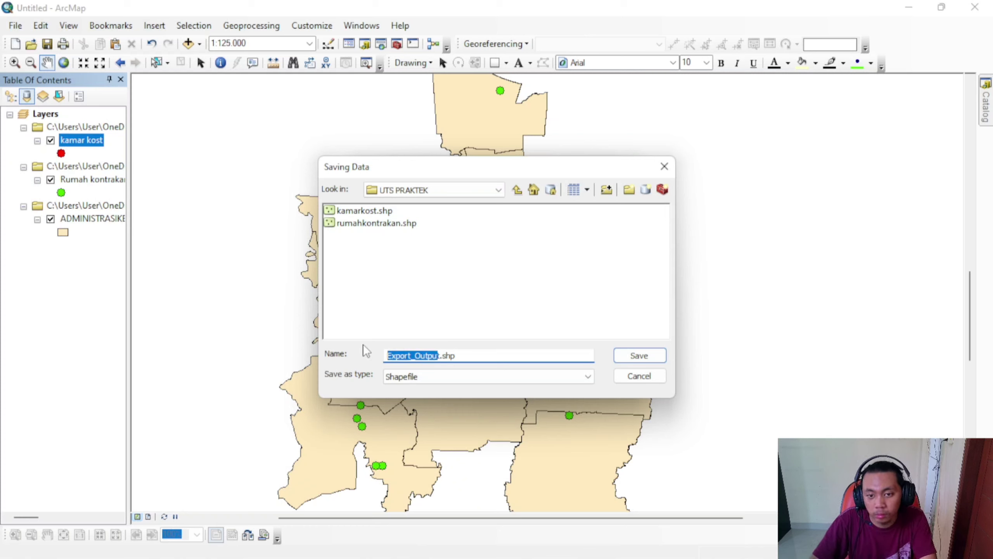
pyautogui.write('kost')
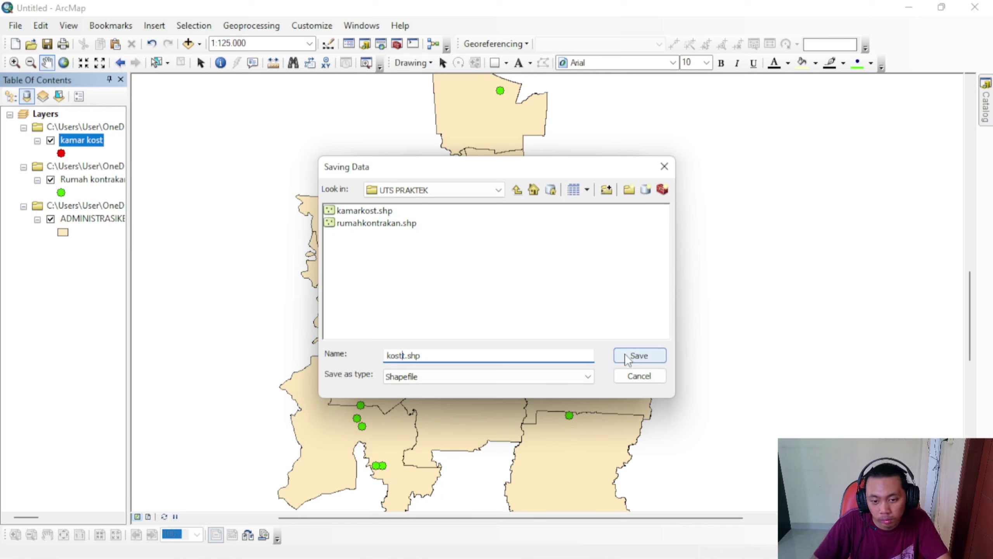
pyautogui.press('BackSpace')
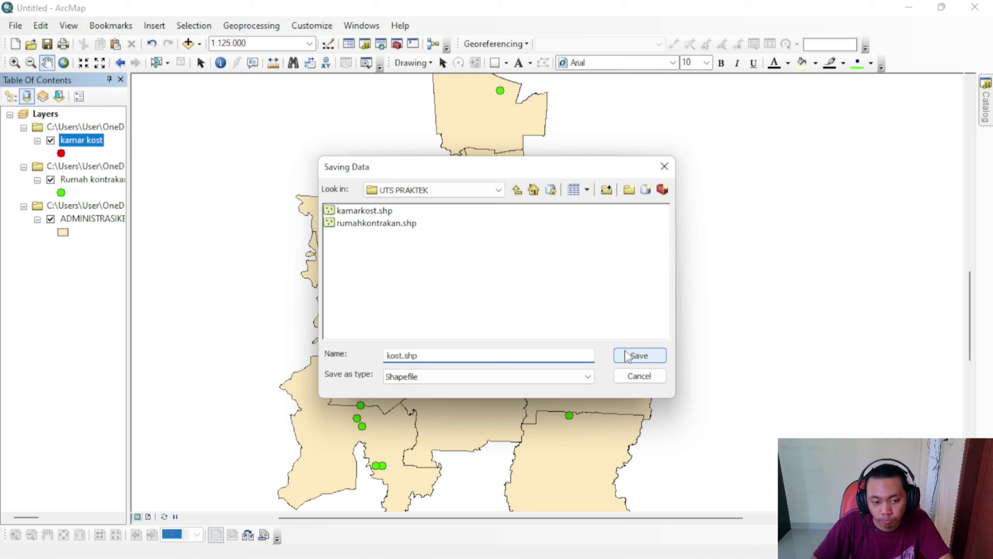
pyautogui.click(631, 355)
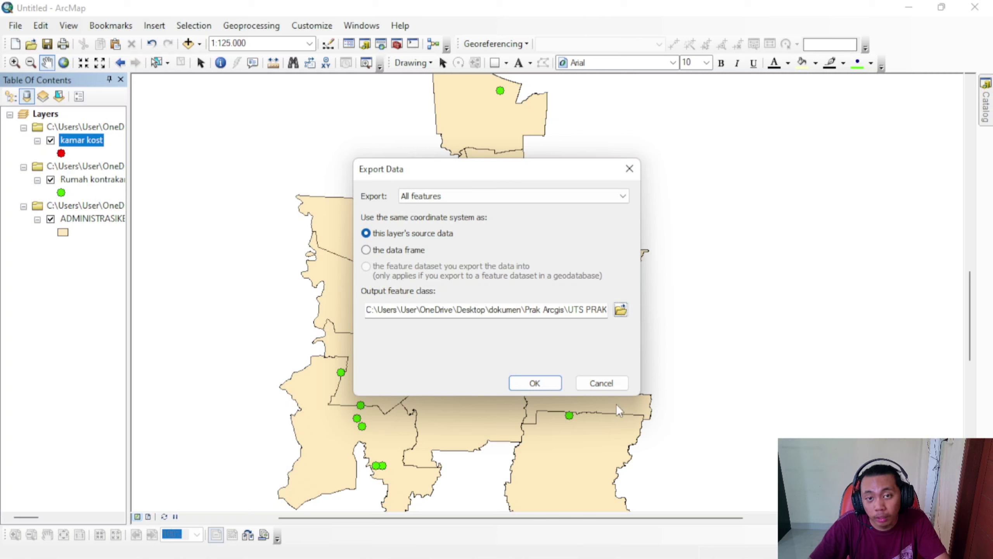
pyautogui.click(543, 383)
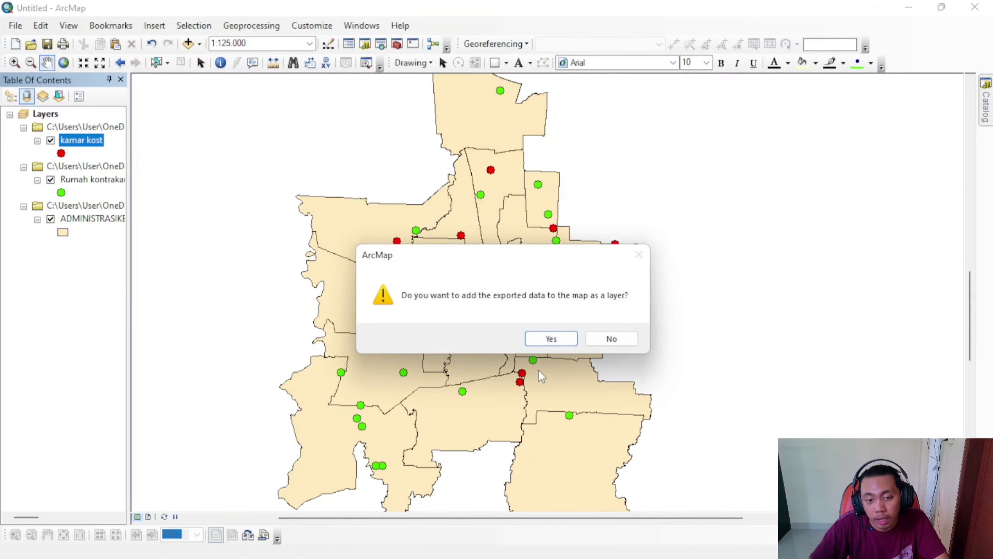
pyautogui.click(550, 340)
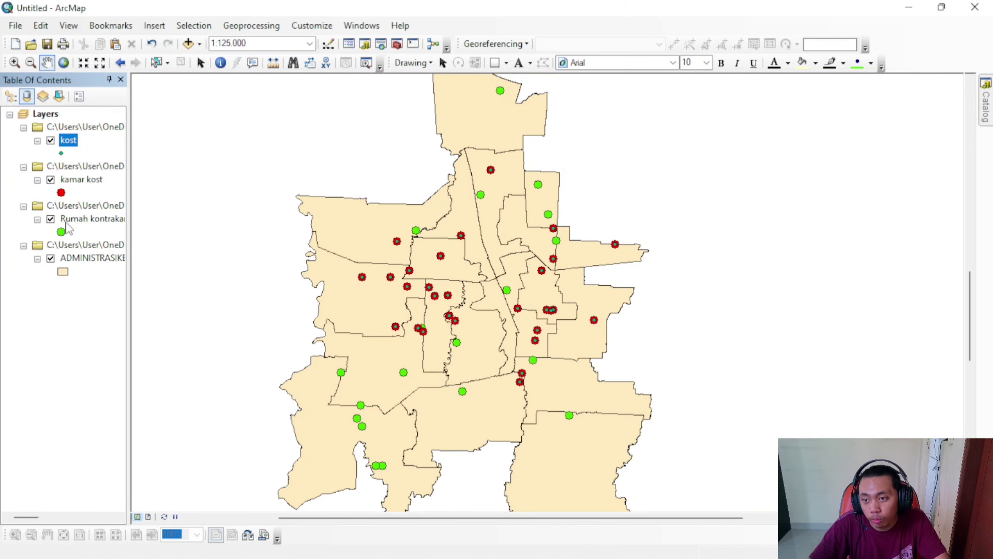
# Remove the kamar kost layer from the map.
pyautogui.click(81, 180)
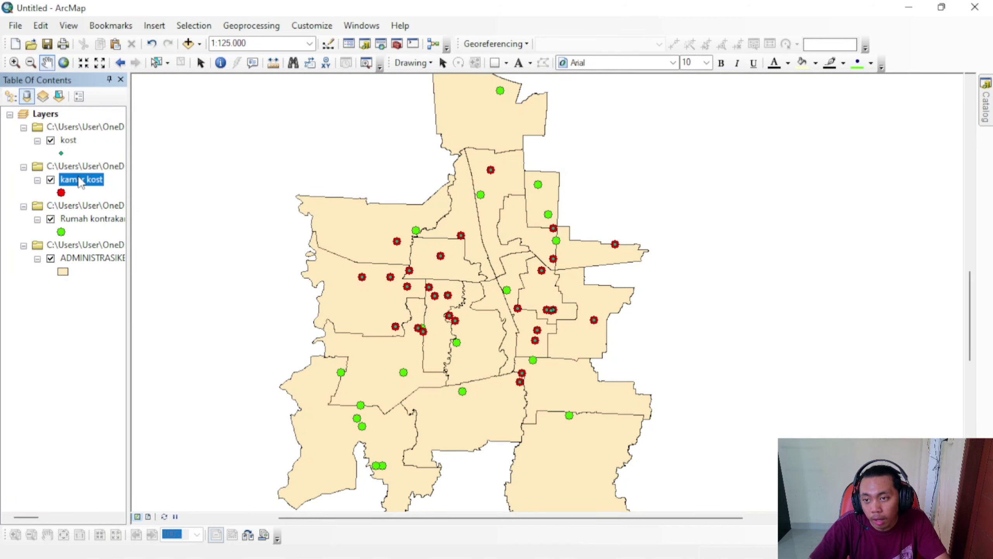
pyautogui.rightClick(82, 183)
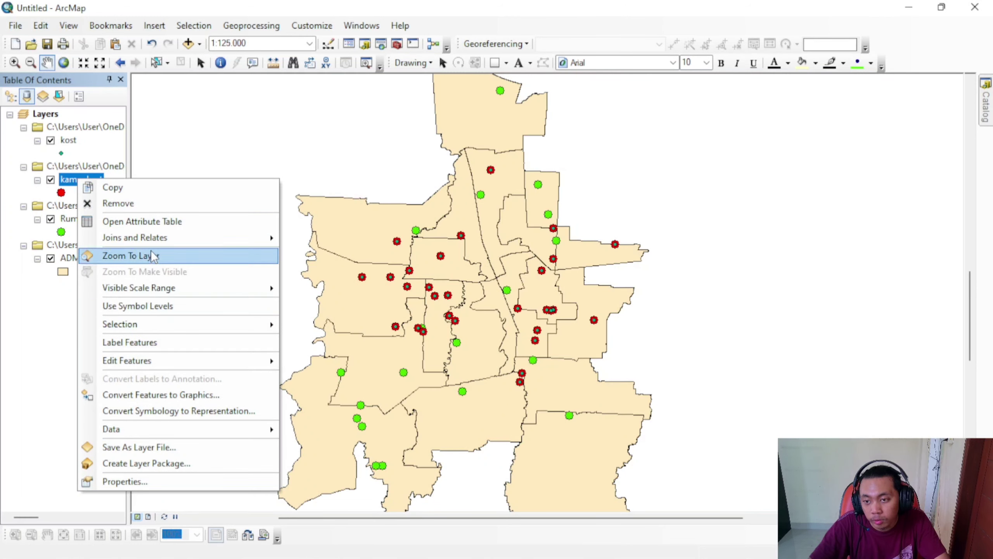
pyautogui.click(147, 207)
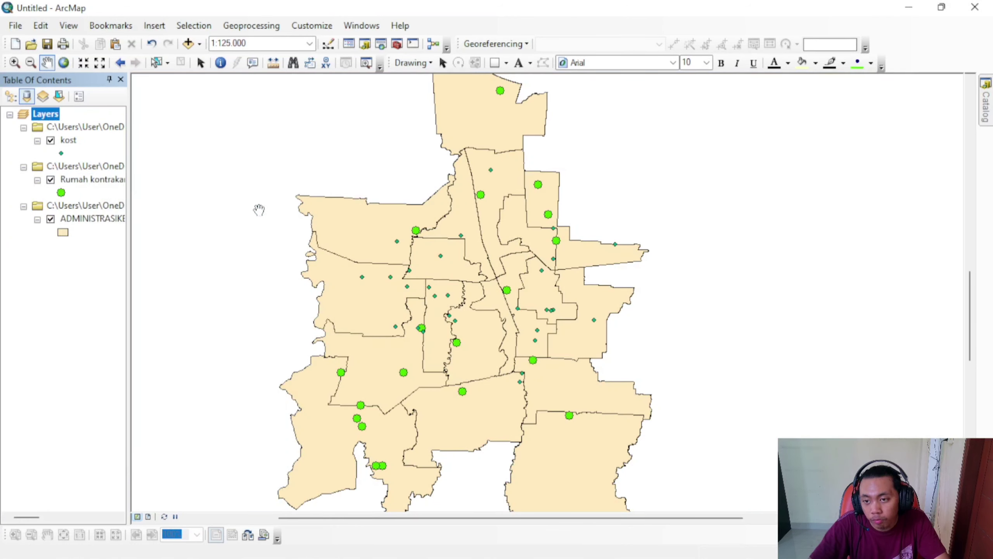
# Change the point symbol of the kost layer to red and increase its size.
pyautogui.click(61, 152)
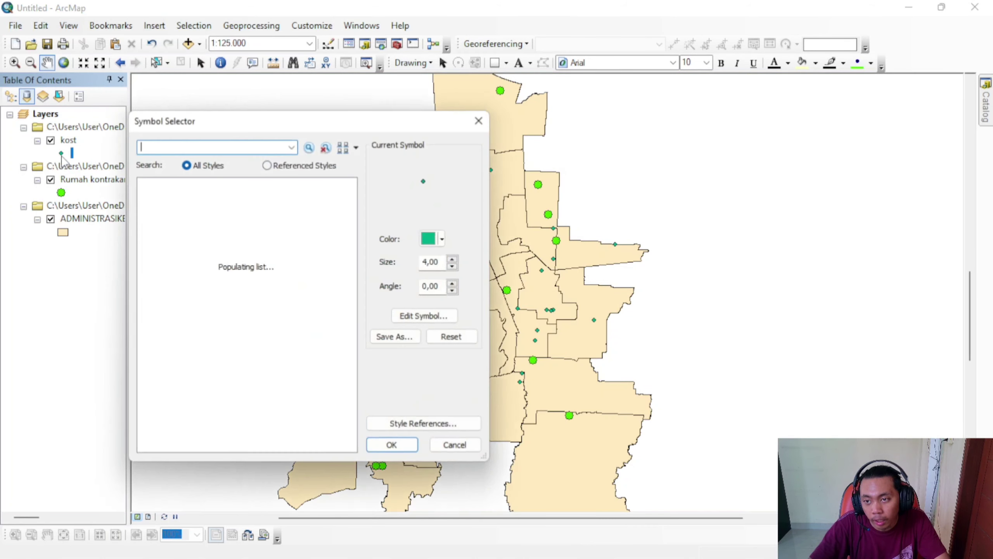
pyautogui.click(446, 238)
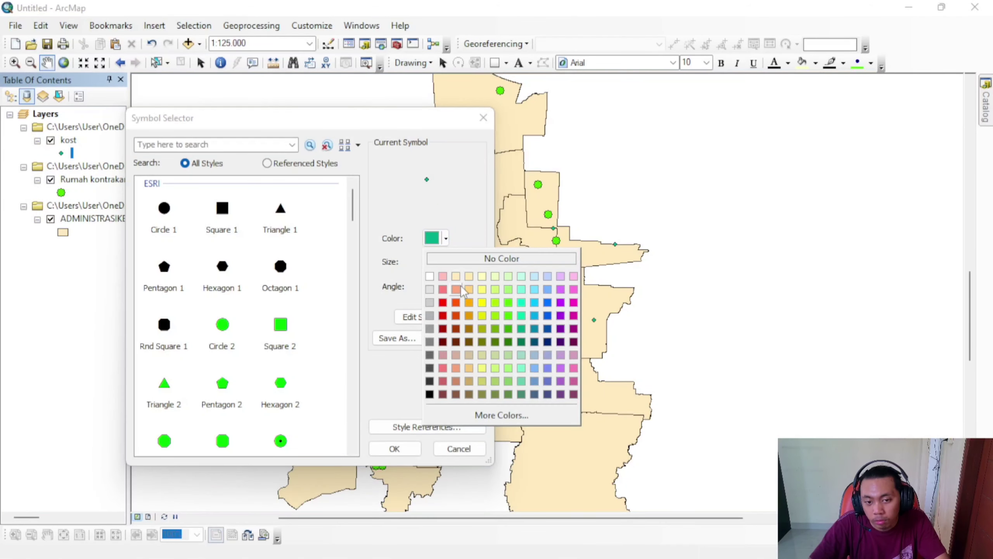
pyautogui.click(442, 305)
pyautogui.click(458, 259)
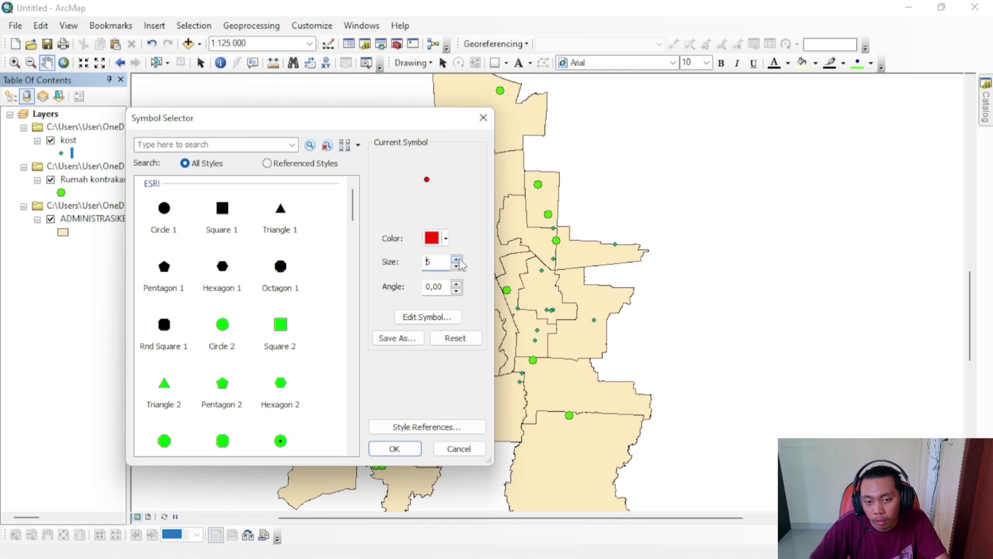
pyautogui.click(459, 259)
pyautogui.click(458, 259)
pyautogui.click(393, 447)
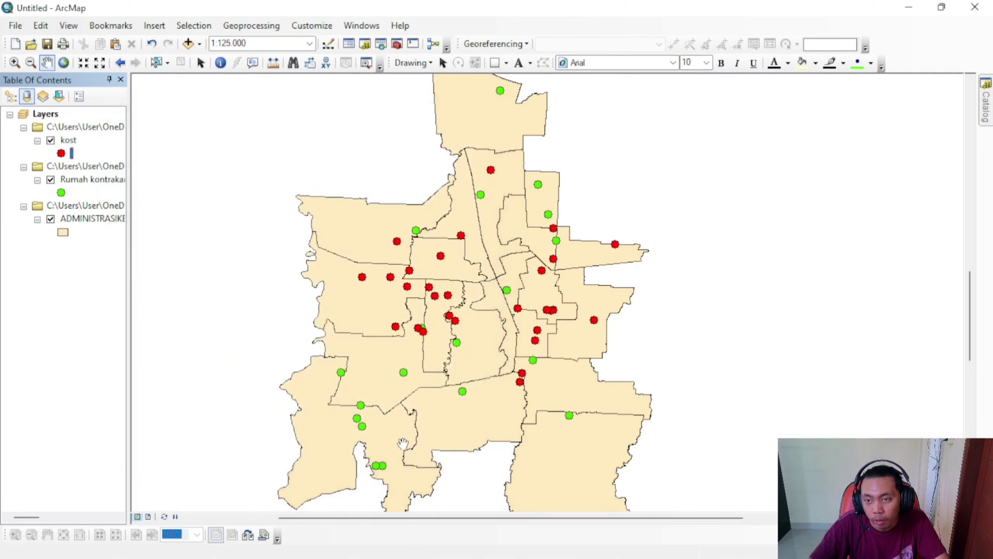
# Examine the attribute table of the Rumah kontrakan layer and close it.
pyautogui.rightClick(70, 182)
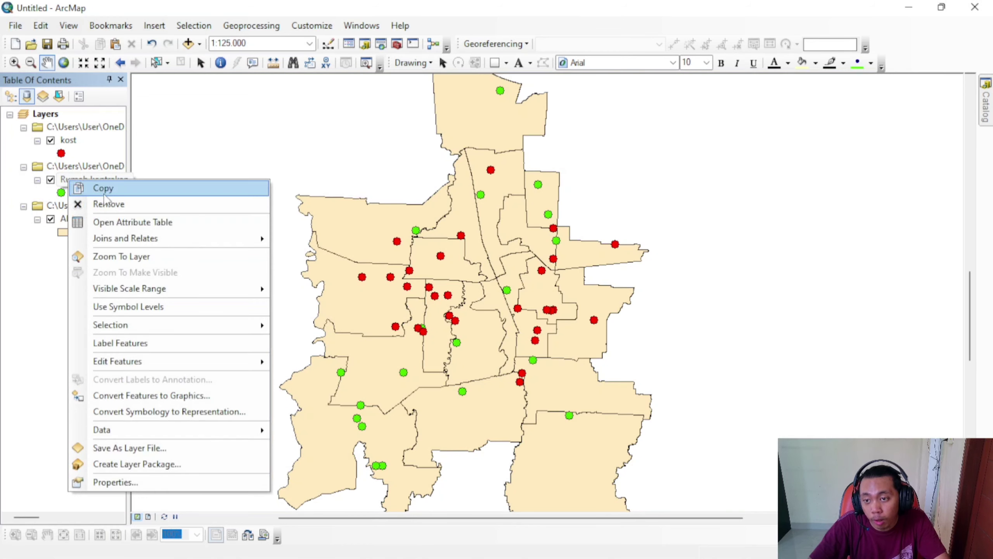
pyautogui.click(131, 222)
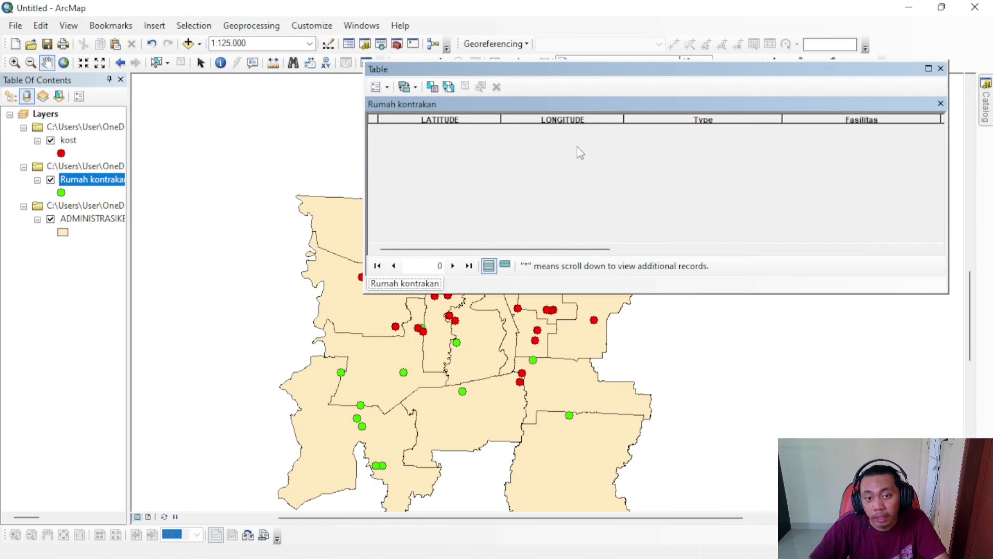
pyautogui.click(940, 68)
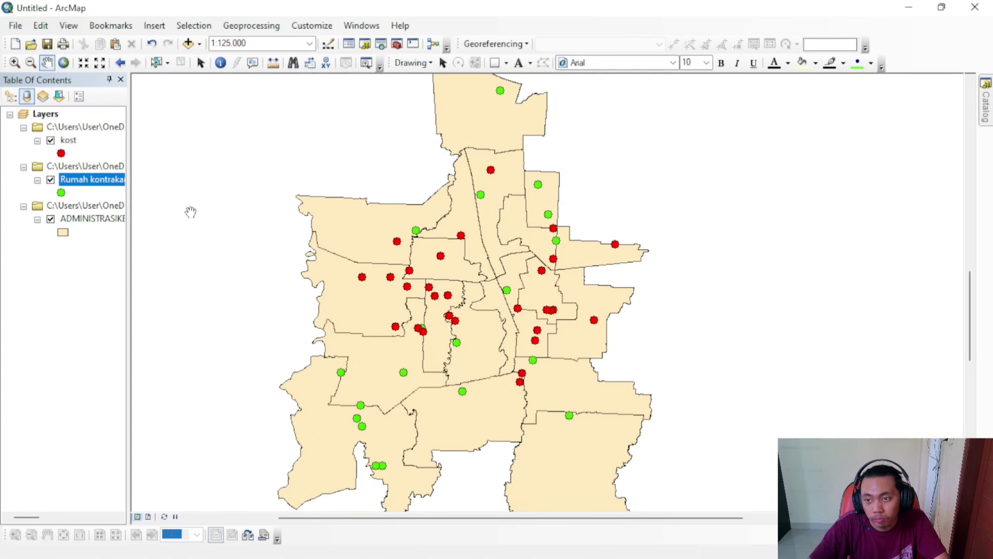
# Export all features of the Rumah kontrakan layer as shapefile kontrakan.shp in the UTS PRAKTEK folder and add it to the map.
pyautogui.rightClick(80, 182)
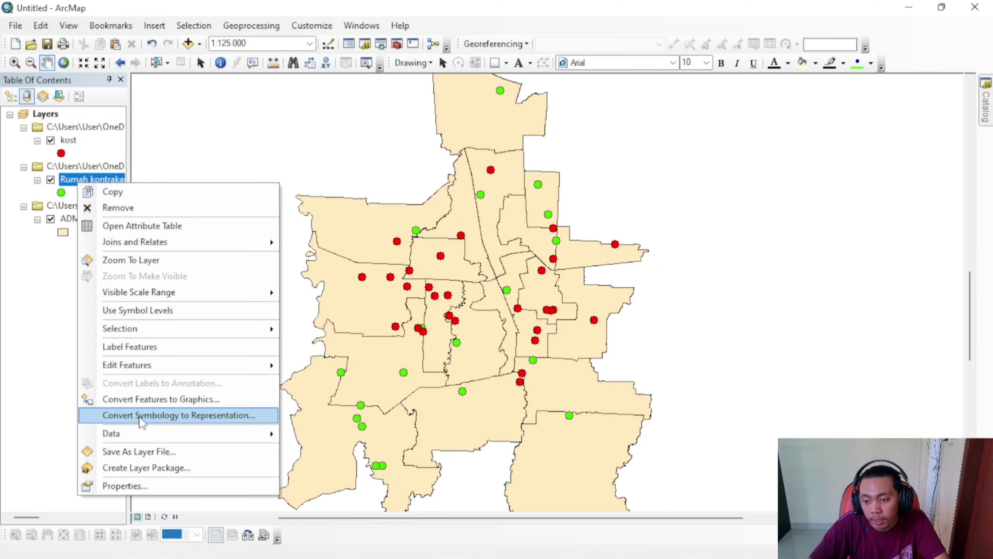
pyautogui.moveTo(145, 431)
pyautogui.click(341, 451)
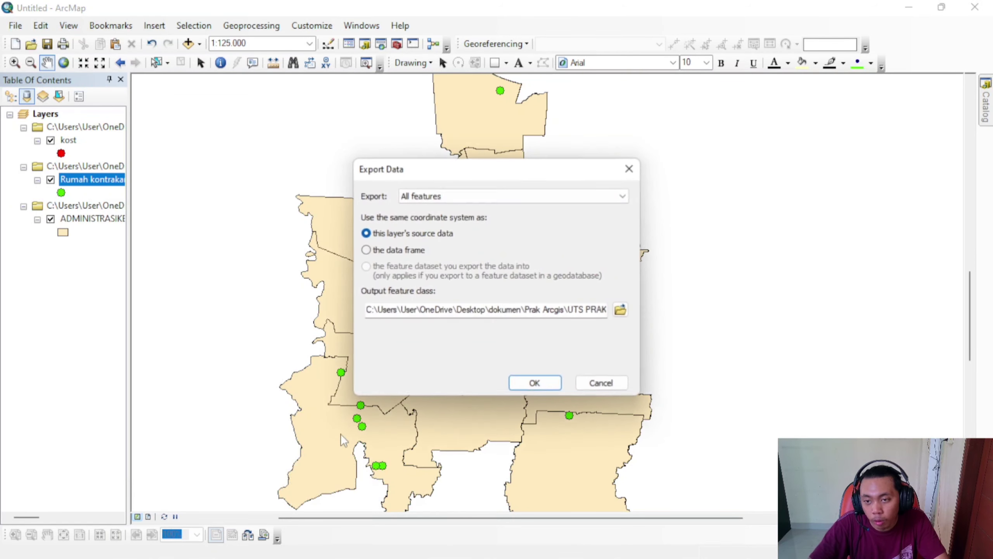
pyautogui.click(620, 311)
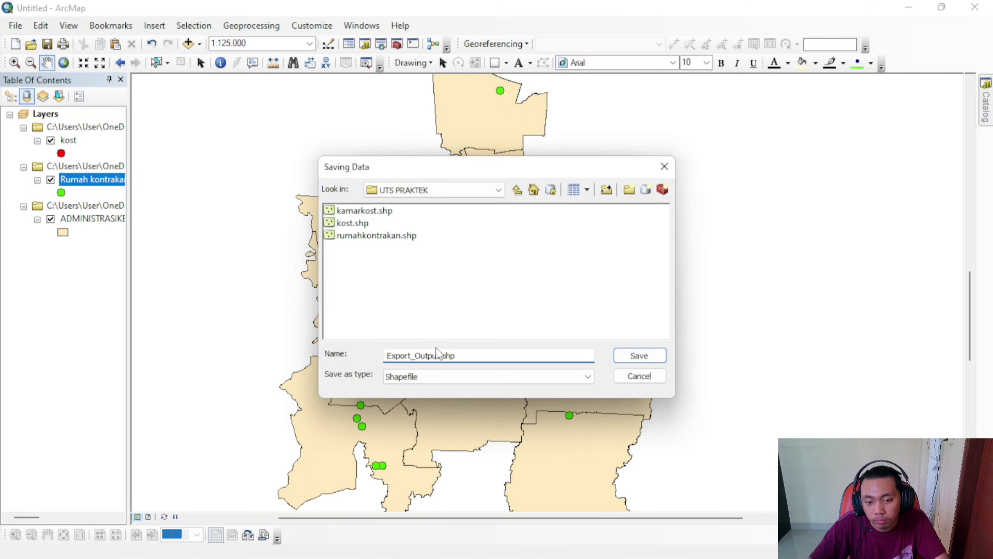
pyautogui.moveTo(437, 355); pyautogui.dragTo(352, 355)
pyautogui.write('t')
pyautogui.press('BackSpace')
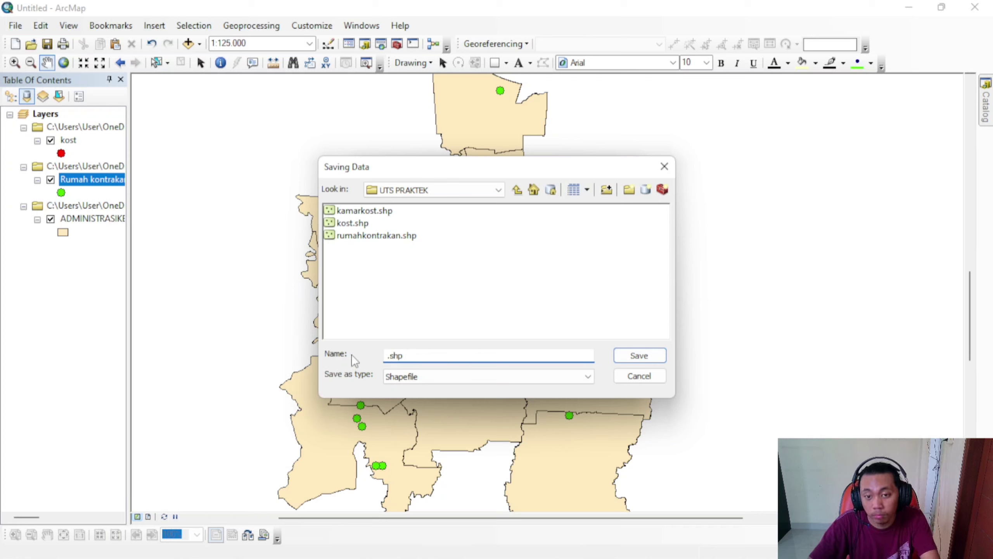
pyautogui.write('kontrakan')
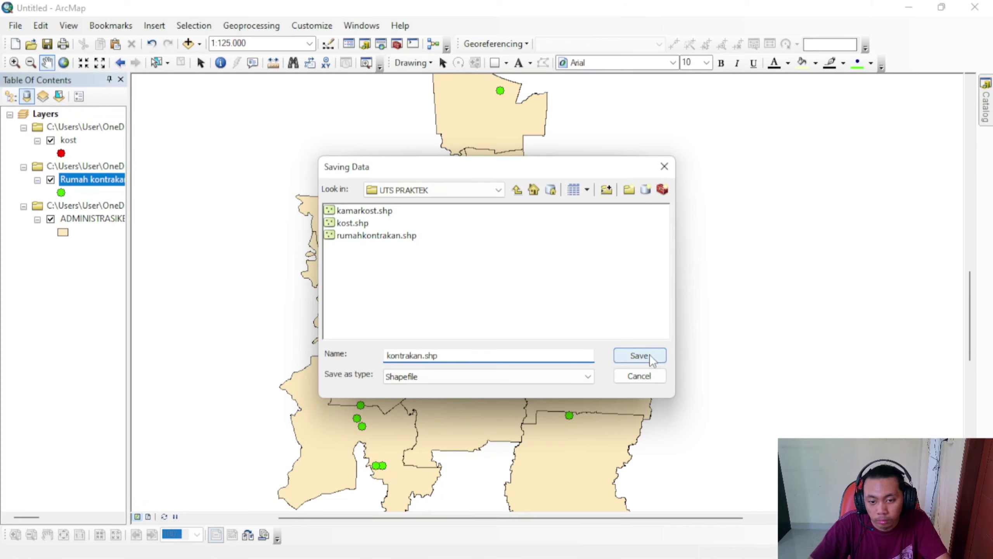
pyautogui.click(640, 355)
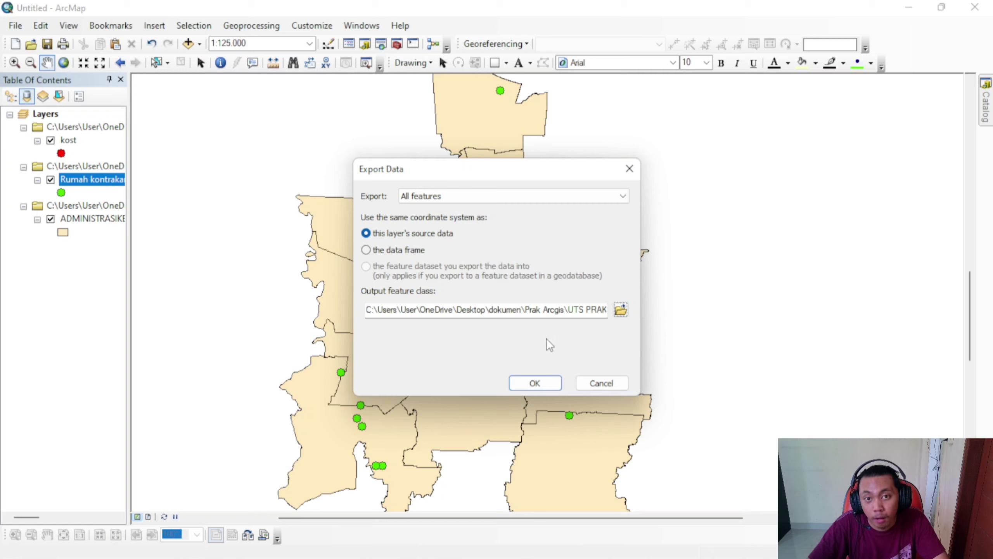
pyautogui.click(532, 382)
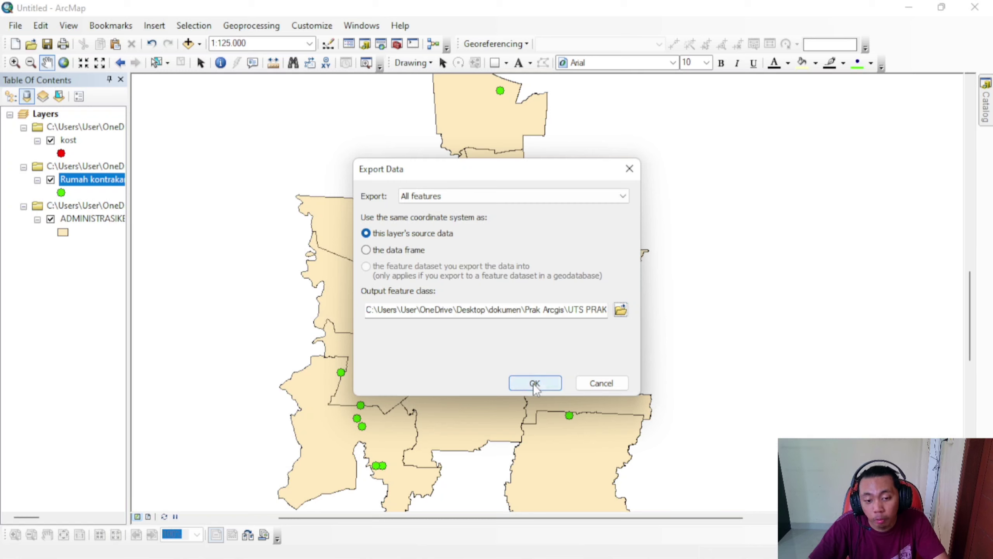
pyautogui.click(559, 339)
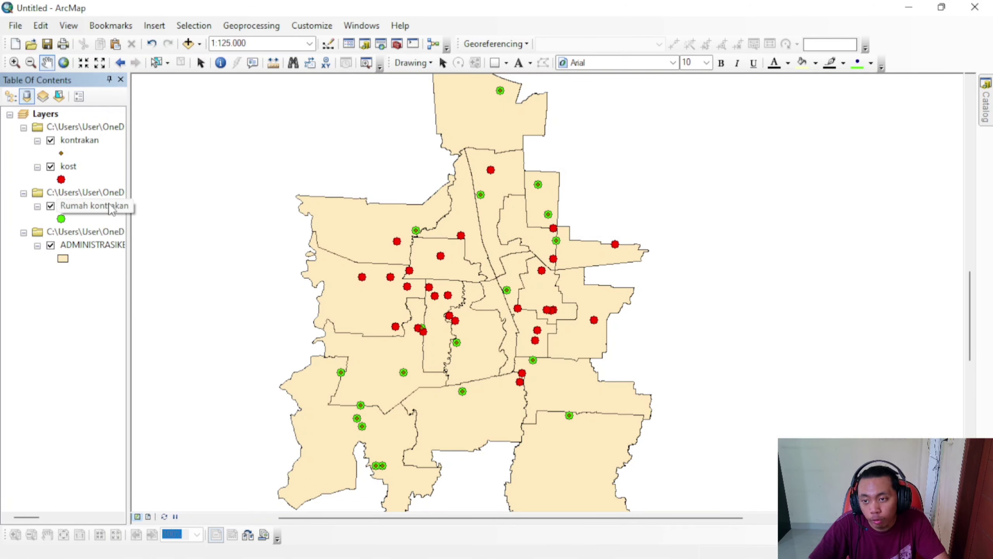
# Remove the Rumah kontrakan layer and change the kontrakan layer's point symbol to bright green at size 8.
pyautogui.rightClick(111, 206)
pyautogui.click(138, 233)
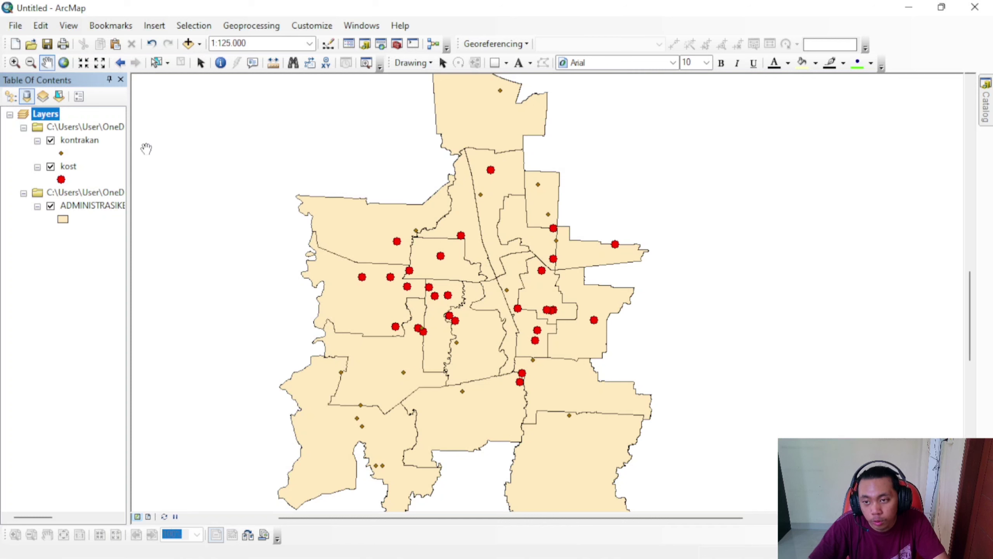
pyautogui.click(63, 153)
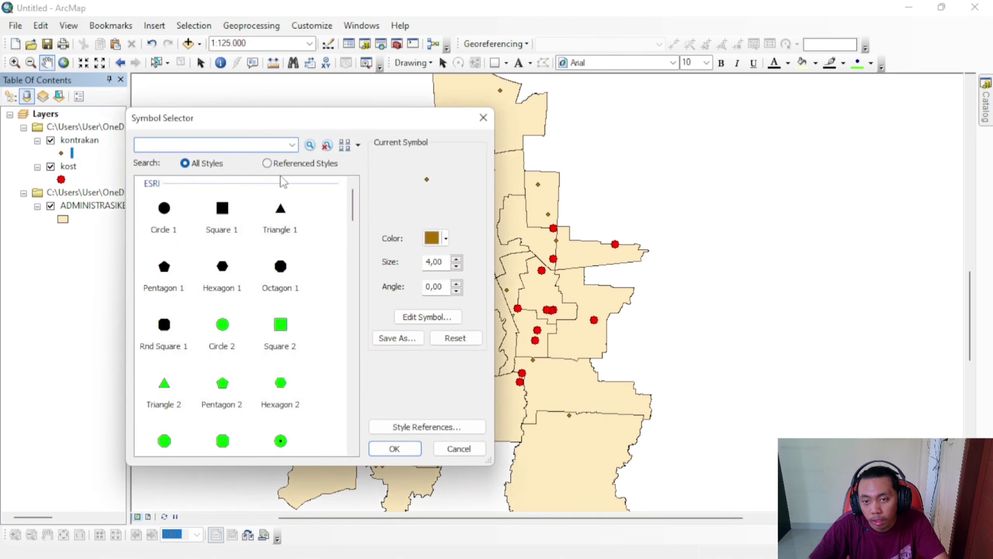
pyautogui.click(446, 237)
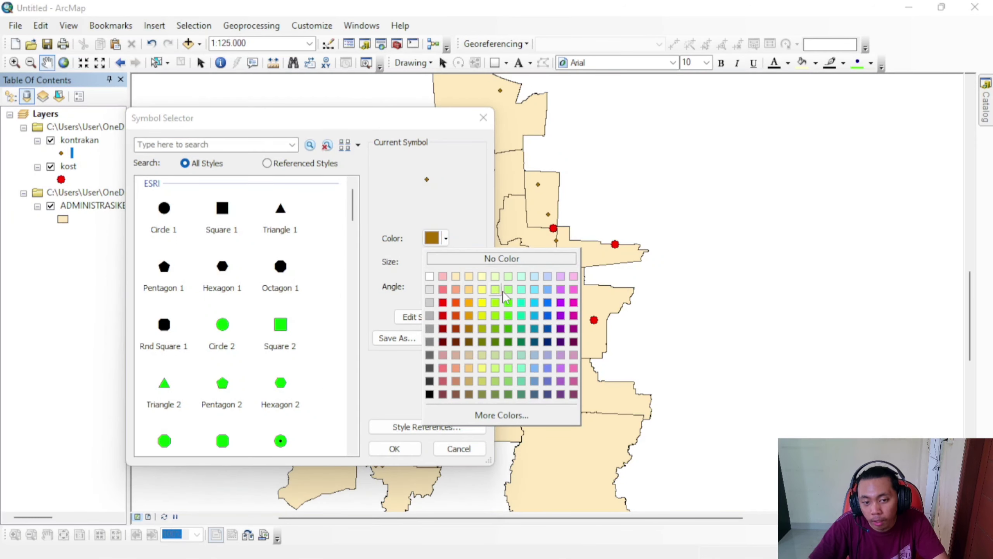
pyautogui.click(510, 306)
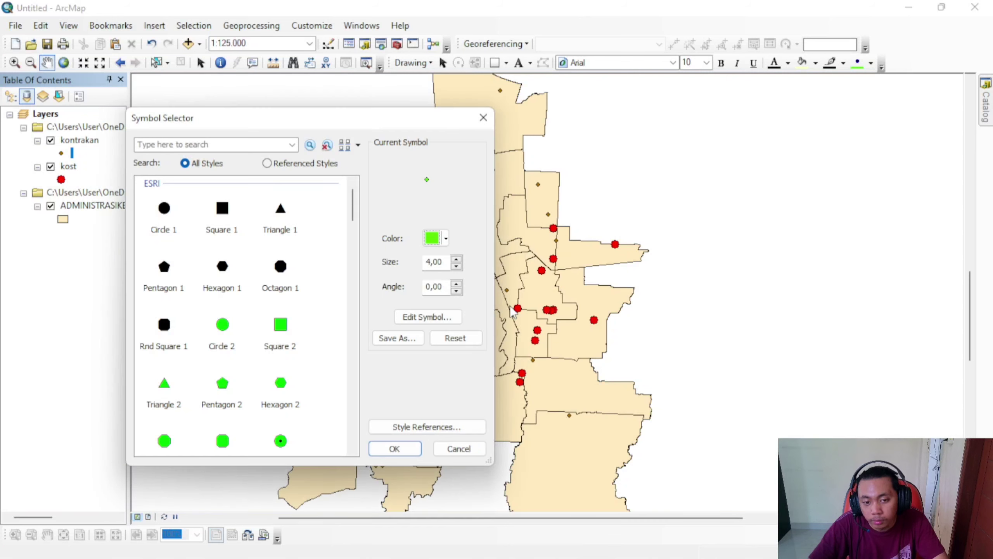
pyautogui.click(455, 260)
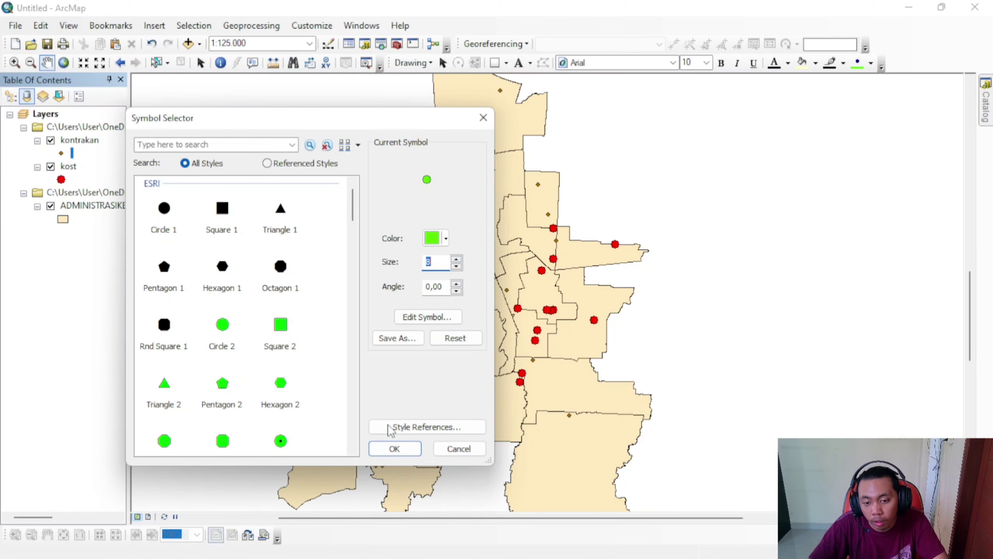
pyautogui.click(394, 449)
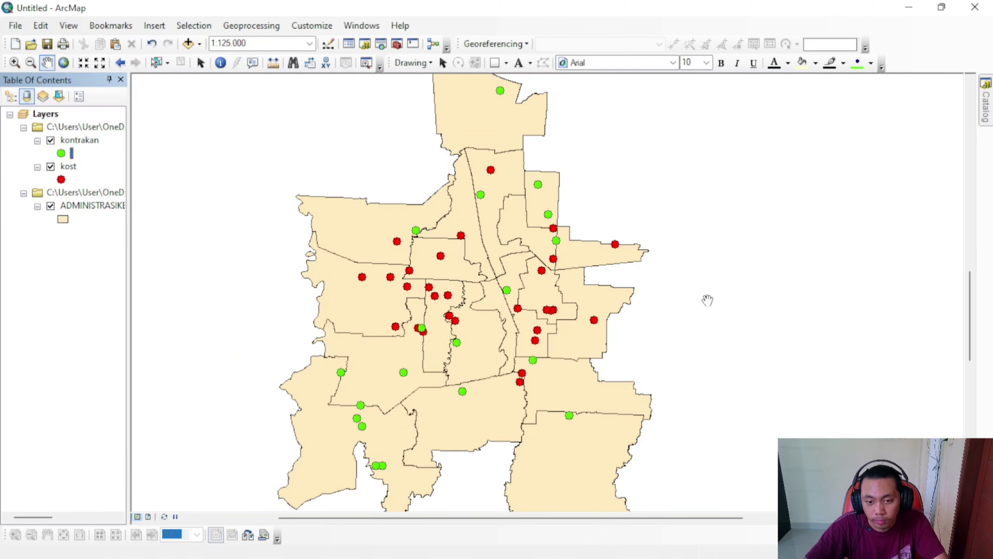
pyautogui.moveTo(671, 374); pyautogui.dragTo(683, 291)
pyautogui.moveTo(690, 217); pyautogui.dragTo(691, 275)
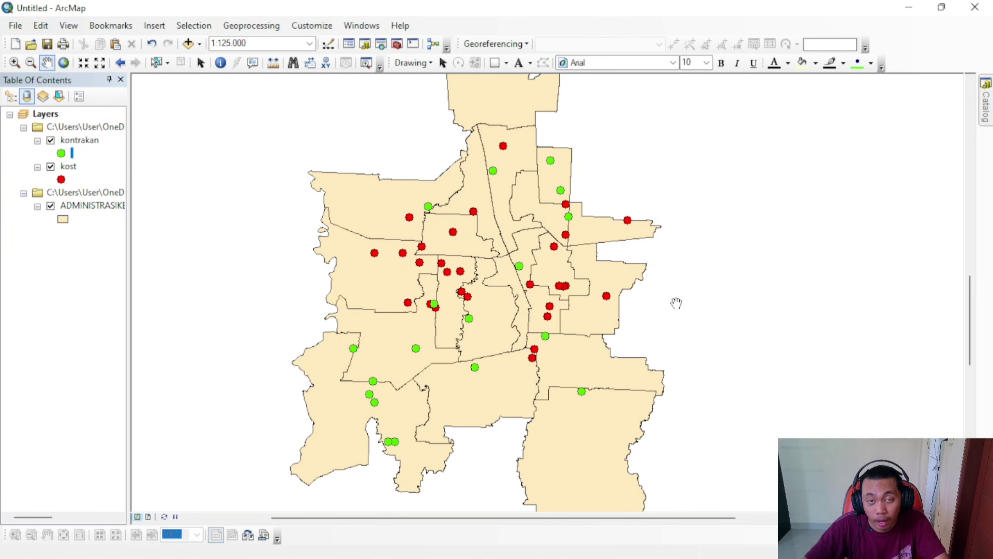
pyautogui.moveTo(804, 312); pyautogui.dragTo(676, 302)
pyautogui.moveTo(565, 306); pyautogui.dragTo(730, 336)
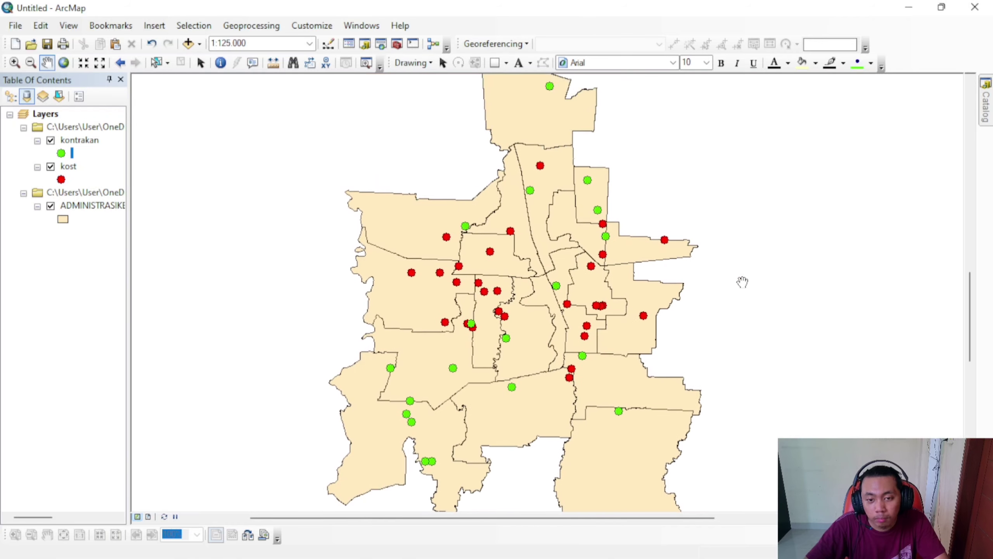
pyautogui.click(195, 27)
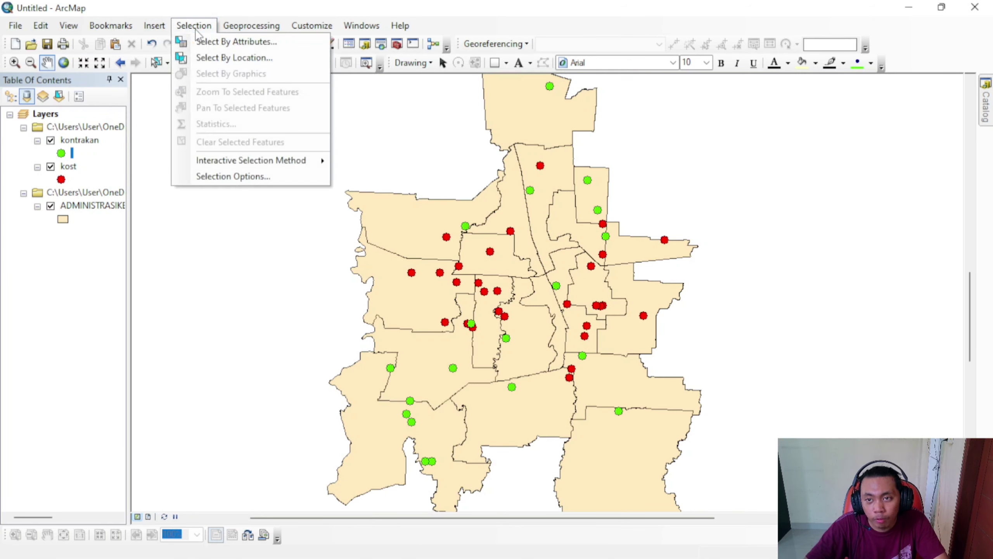
pyautogui.click(195, 29)
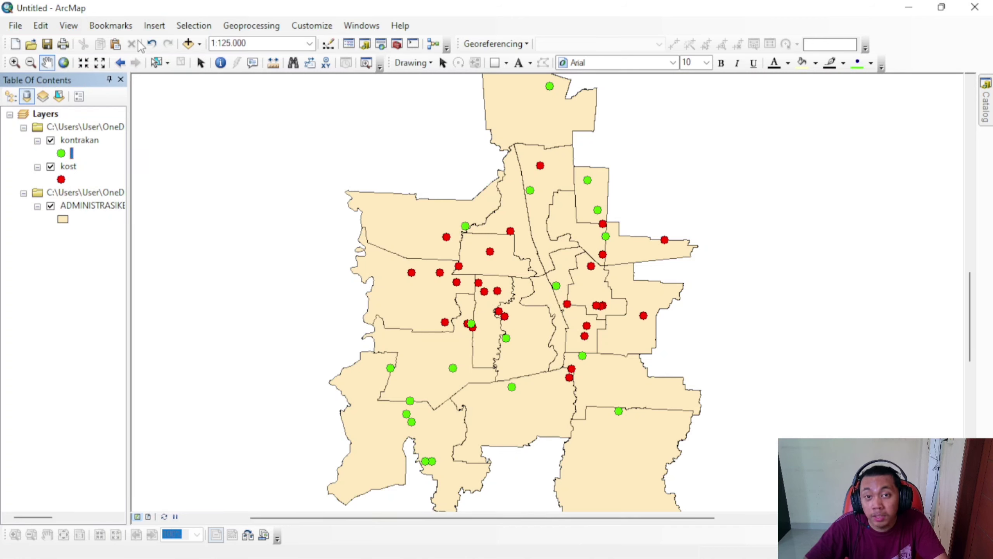
pyautogui.click(187, 33)
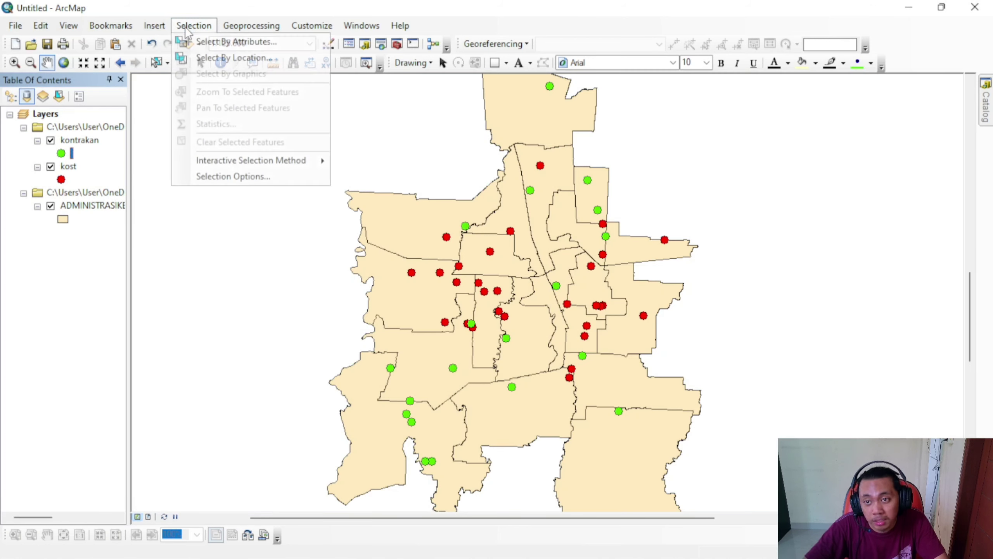
pyautogui.click(207, 40)
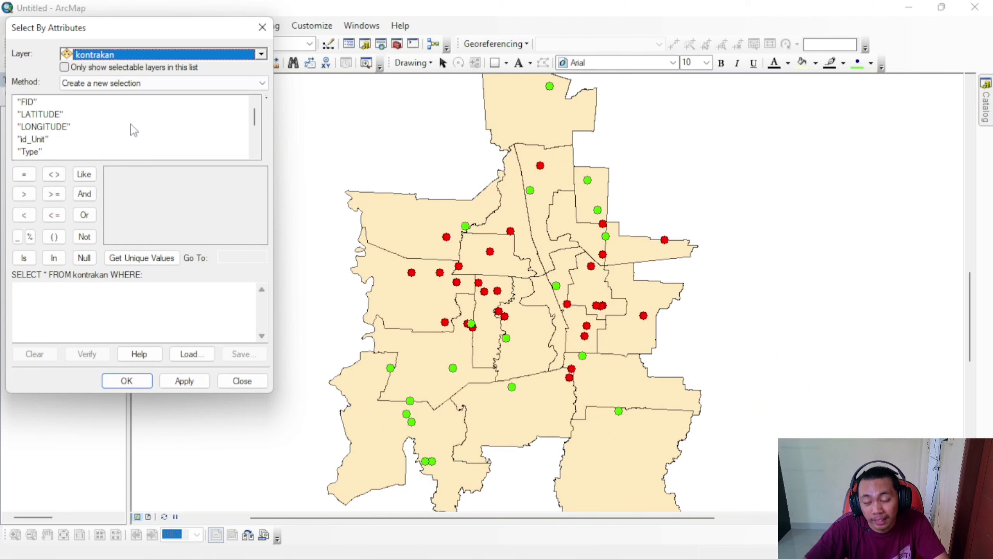
pyautogui.click(259, 26)
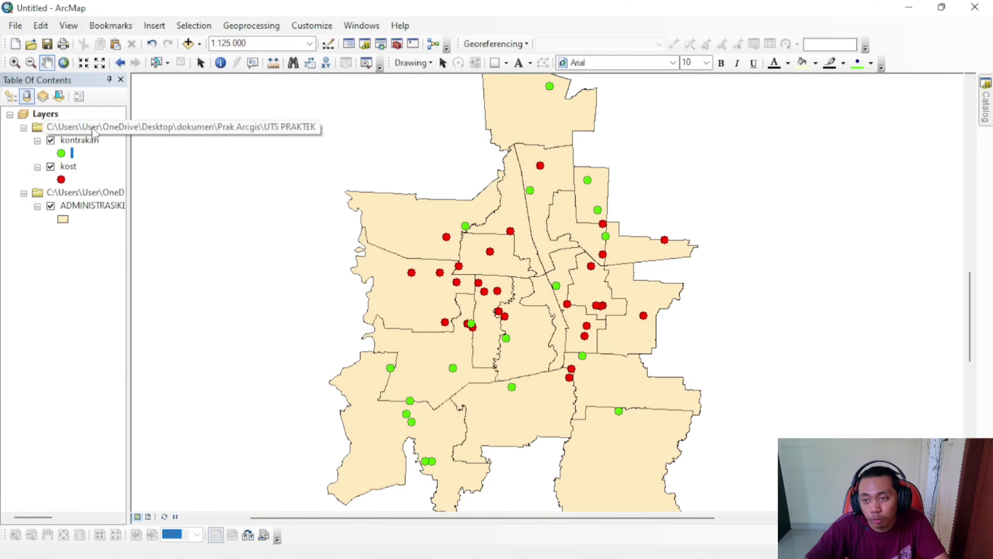
# Open the attribute table of the kontrakan layer.
pyautogui.click(81, 140)
pyautogui.rightClick(89, 144)
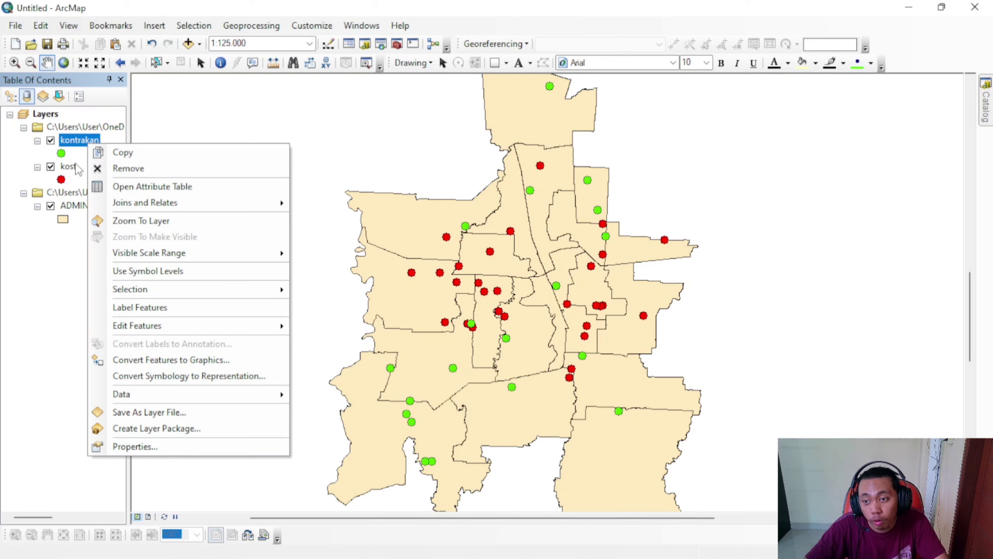
pyautogui.click(211, 195)
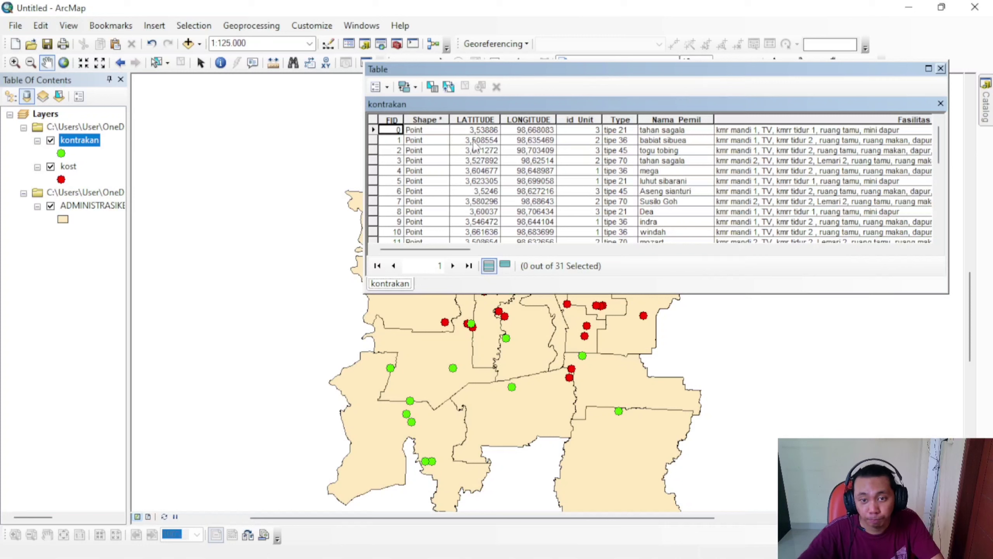
# Build a select-by-attributes expression on the kontrakan table: "Harga_Sewa" = 12000000, picking the price from the field's unique values.
pyautogui.click(431, 90)
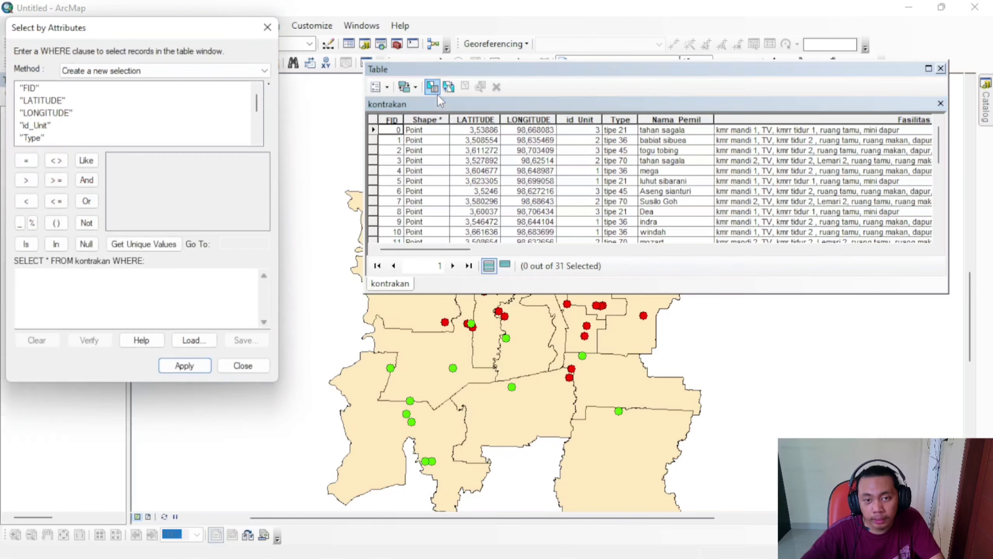
pyautogui.scroll(-2, 74, 125)
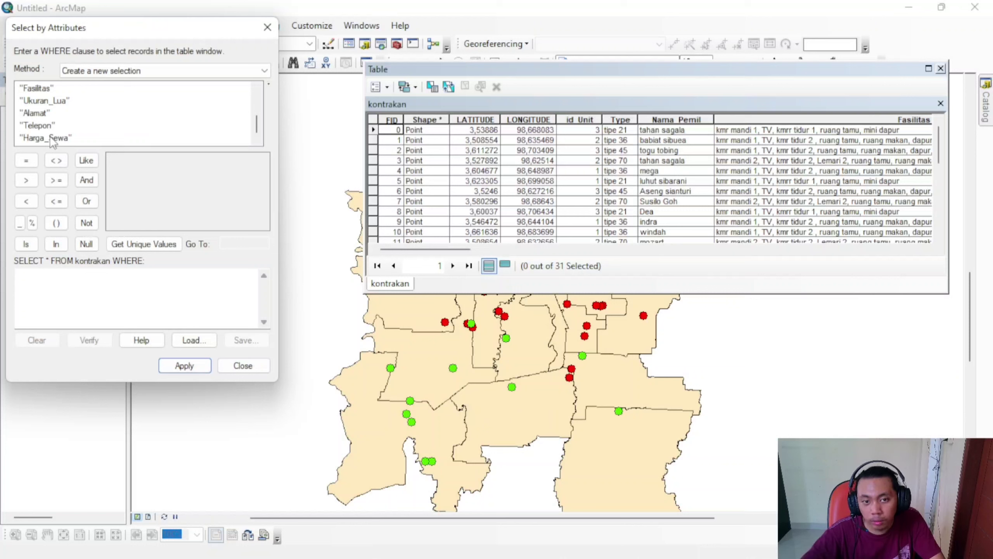
pyautogui.doubleClick(52, 138)
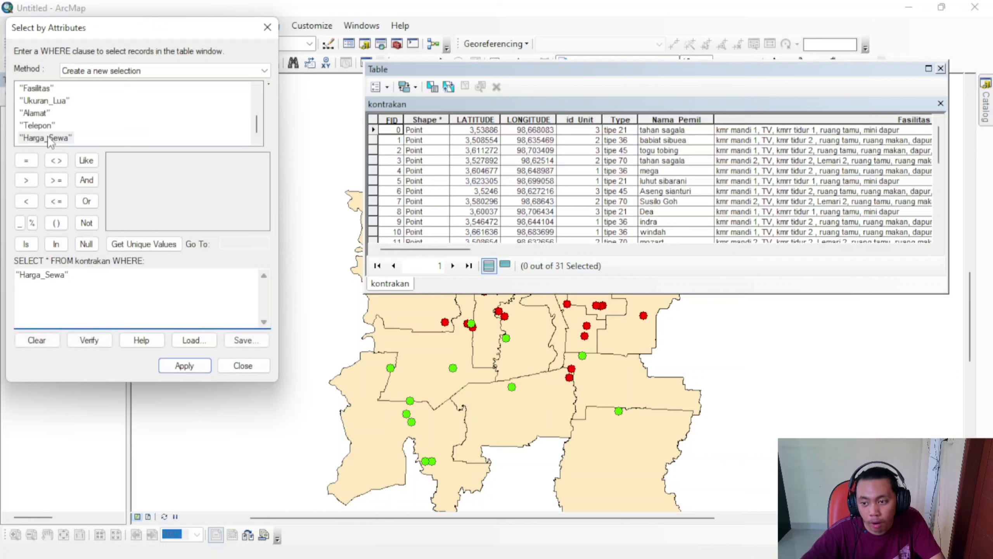
pyautogui.click(20, 165)
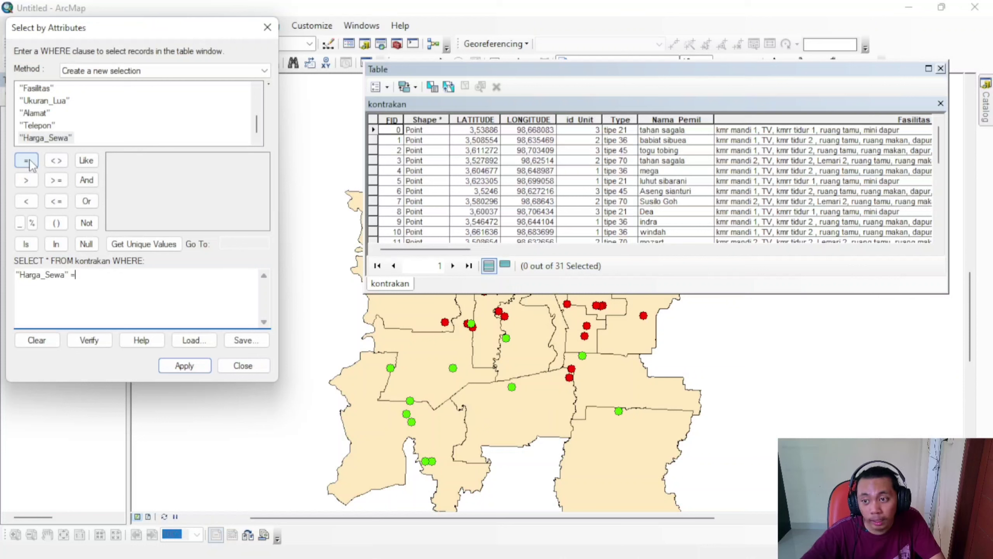
pyautogui.click(164, 244)
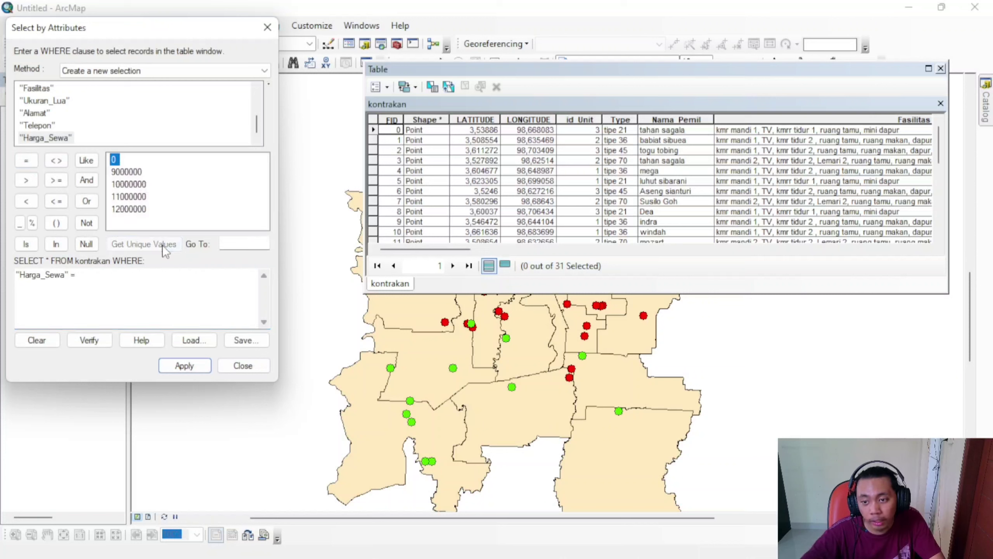
pyautogui.click(169, 206)
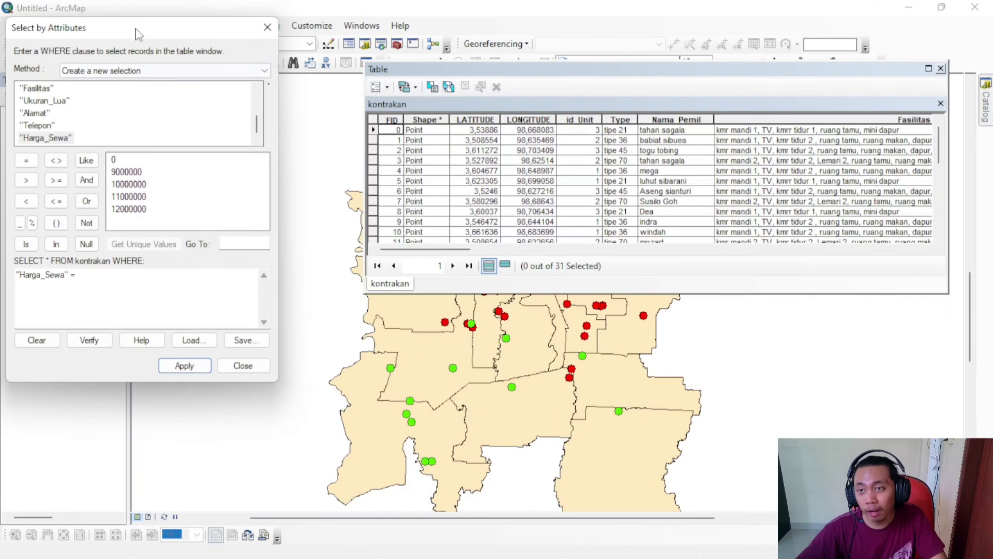
pyautogui.moveTo(135, 28); pyautogui.dragTo(162, 36)
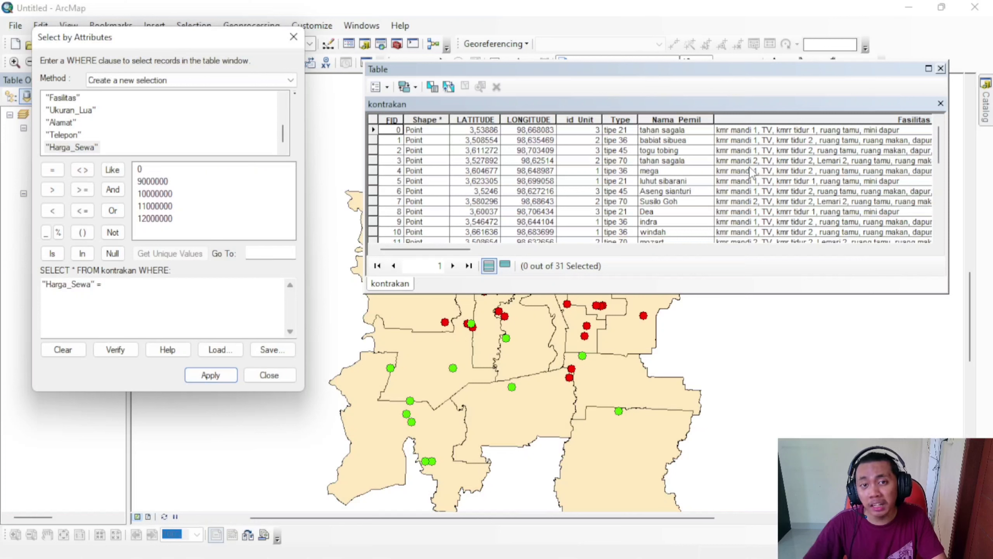
pyautogui.click(163, 220)
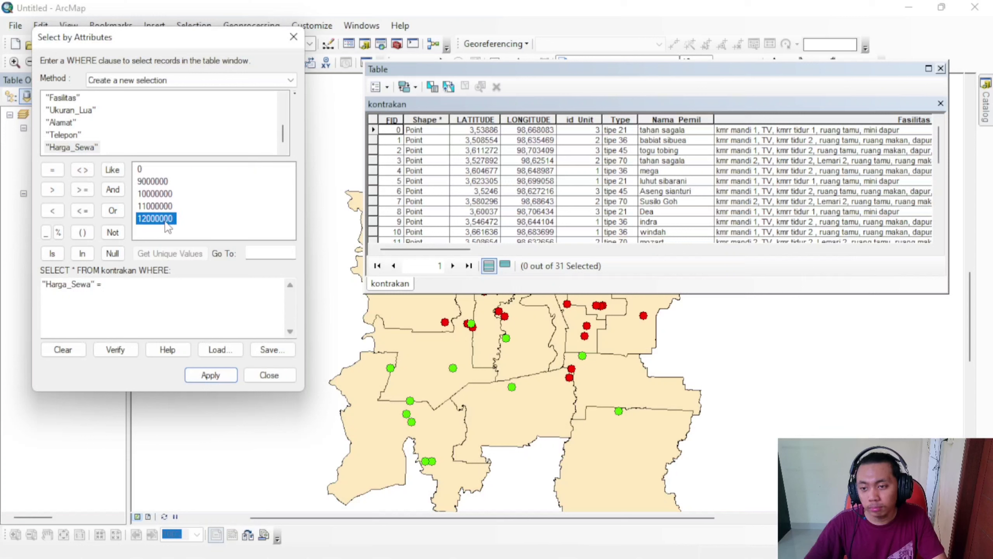
pyautogui.doubleClick(166, 219)
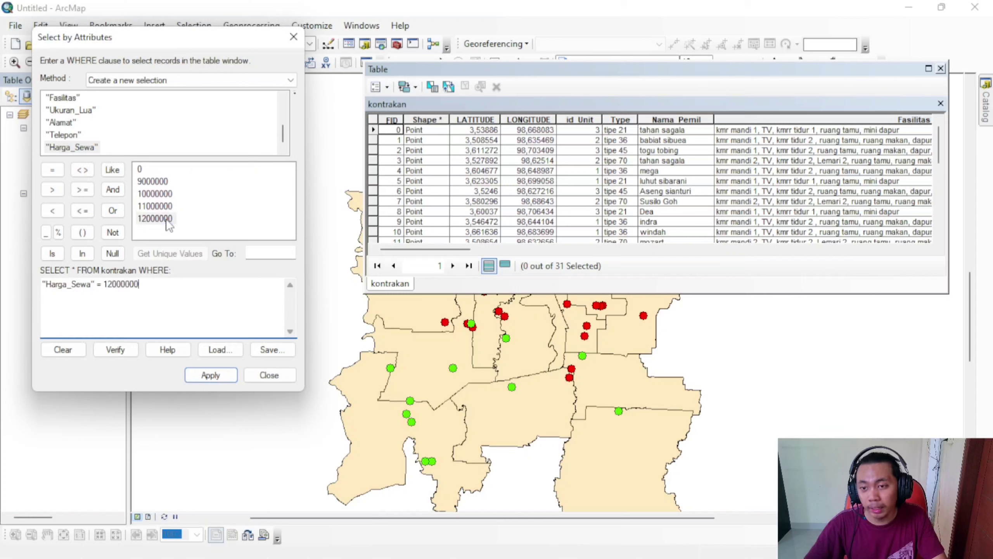
# Verify the rental price expression and apply it to select the matching kontrakan records.
pyautogui.click(123, 352)
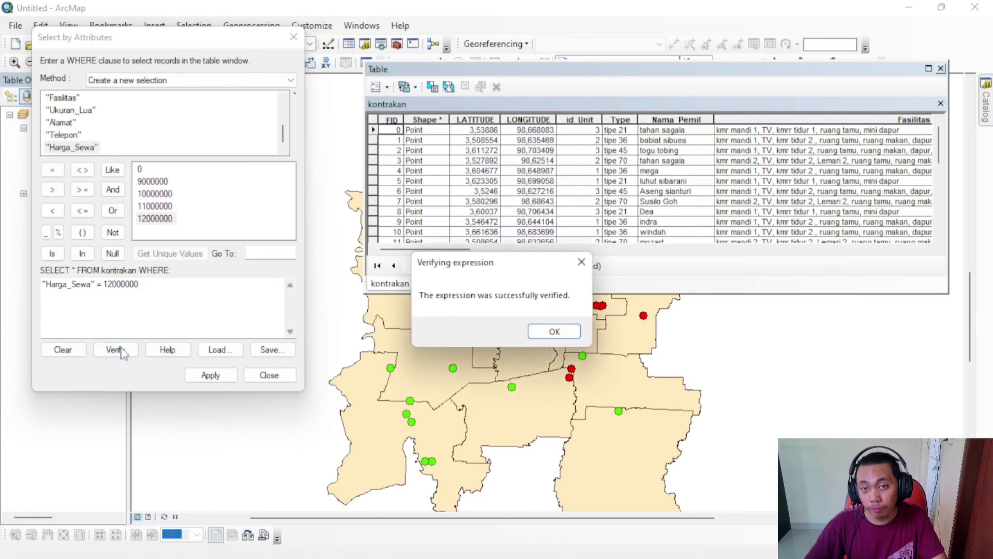
pyautogui.click(555, 331)
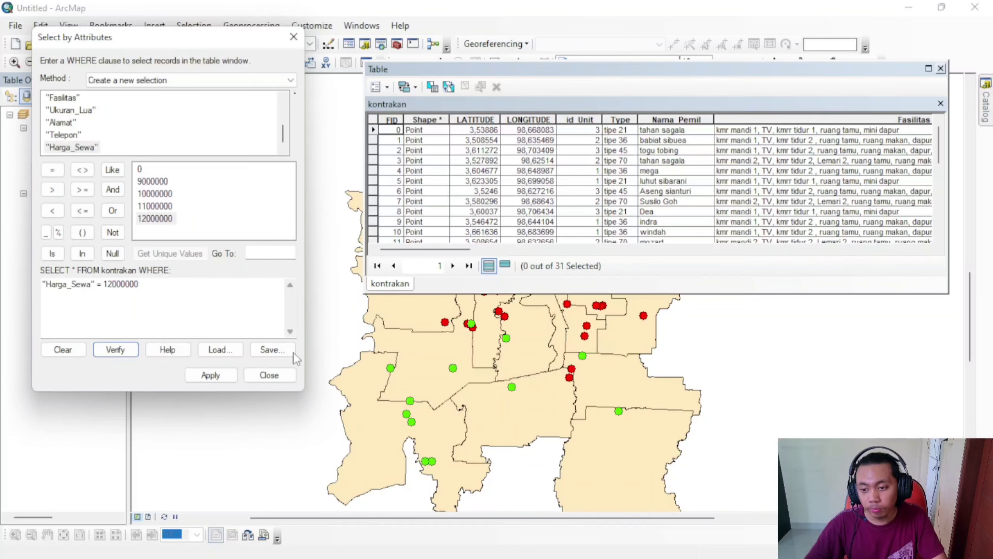
pyautogui.click(217, 376)
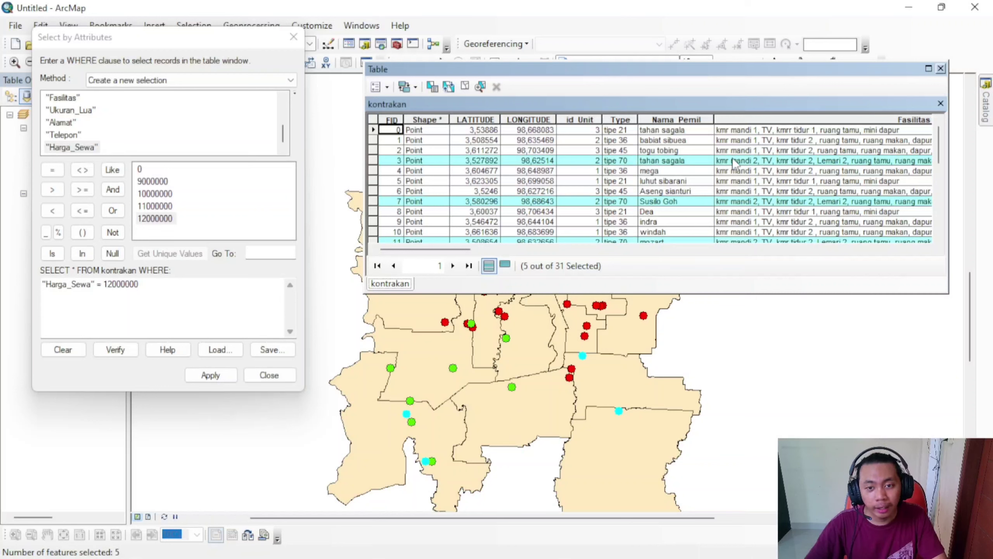
# Examine the selected kontrakan records in the attribute table and their points on the map, and close the table.
pyautogui.scroll(-1, 770, 184)
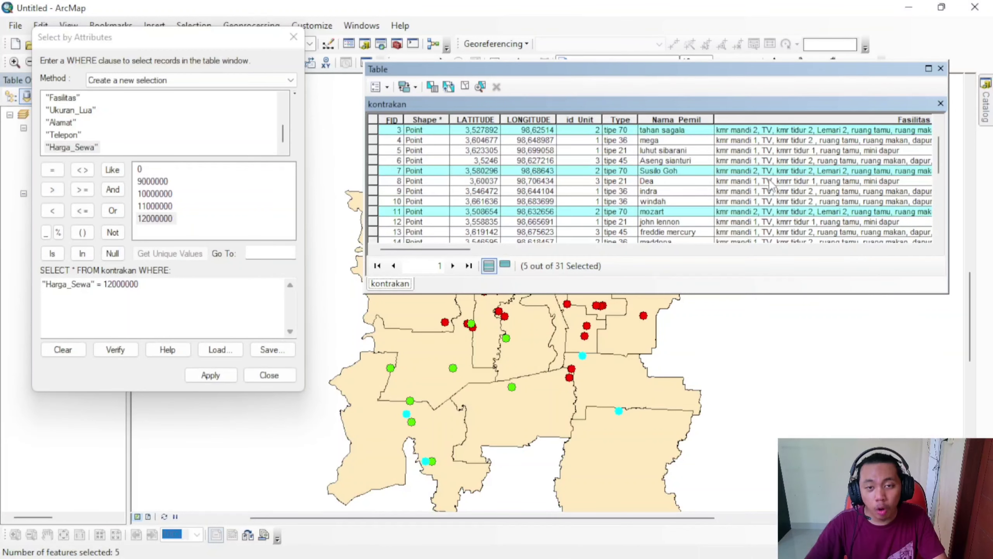
pyautogui.scroll(-1, 769, 184)
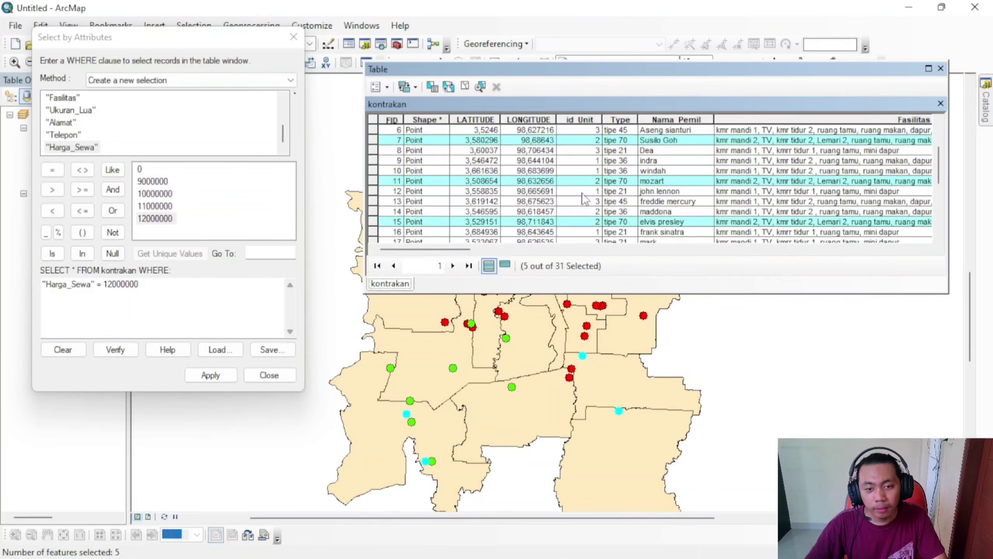
pyautogui.moveTo(456, 249); pyautogui.dragTo(390, 254)
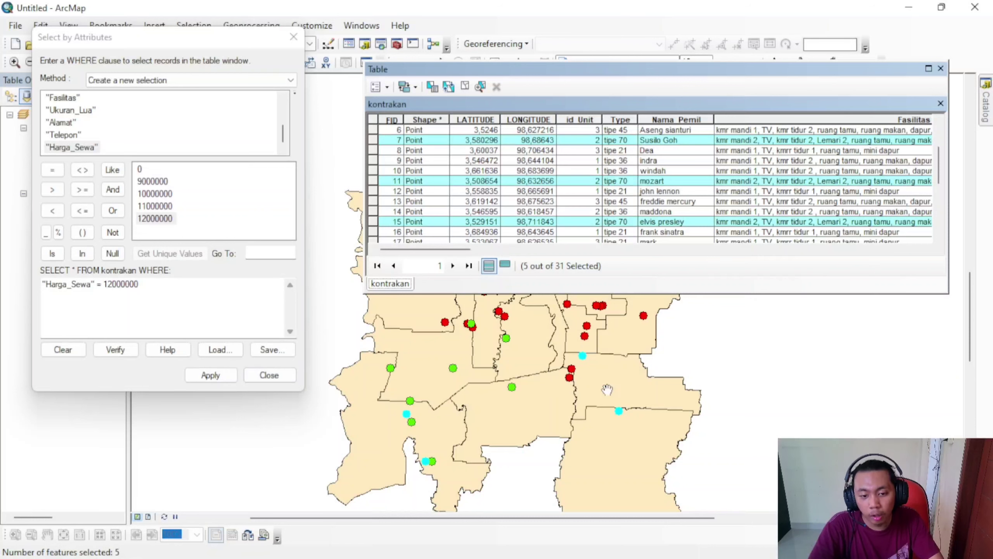
pyautogui.moveTo(705, 402); pyautogui.dragTo(706, 378)
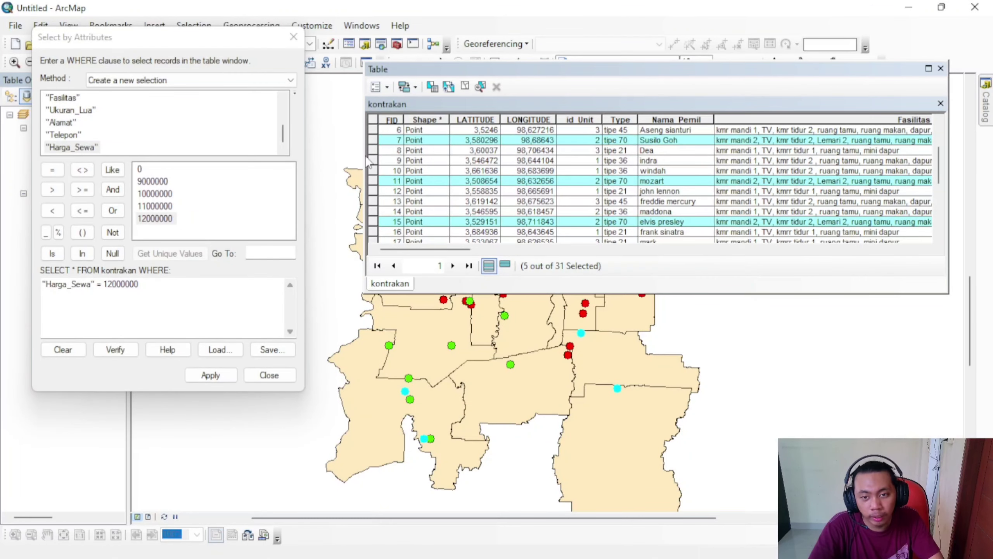
pyautogui.moveTo(363, 155); pyautogui.dragTo(662, 150)
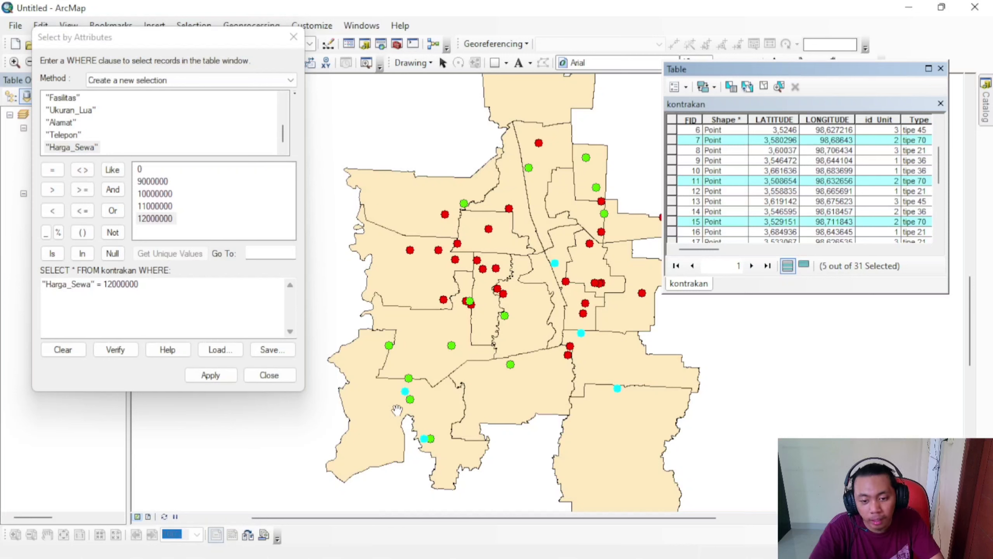
pyautogui.moveTo(393, 148); pyautogui.dragTo(340, 254)
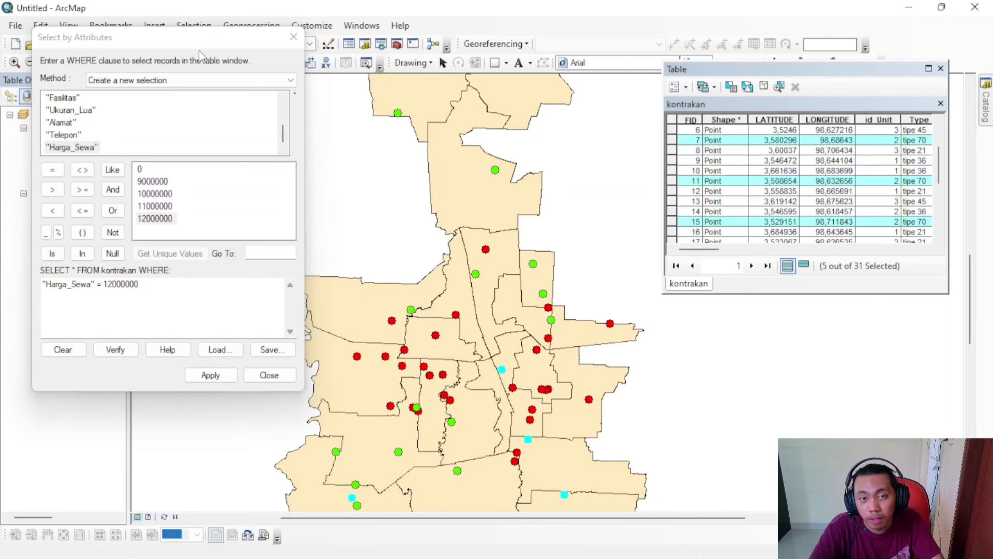
pyautogui.click(941, 68)
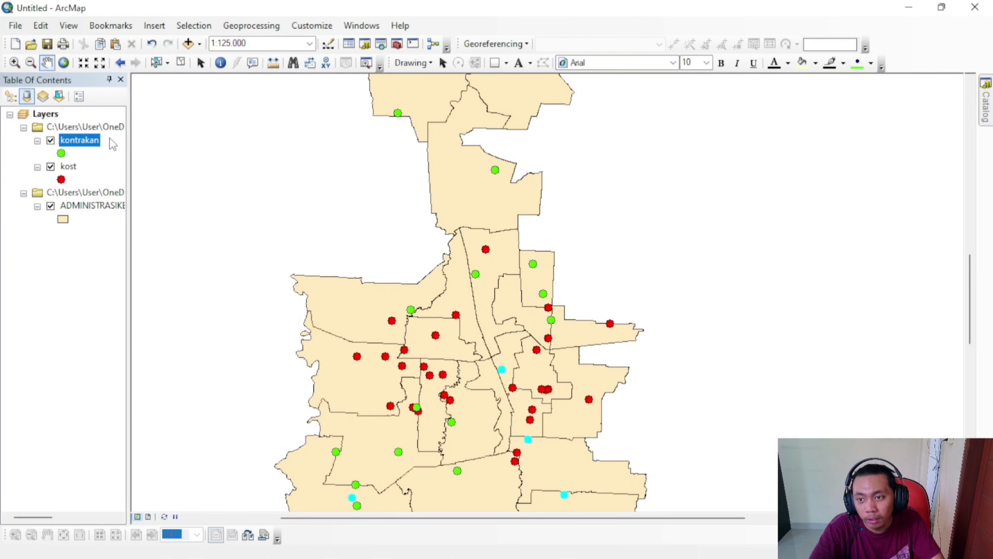
# Start a map-level Select By Attributes query with kost as its target layer.
pyautogui.click(108, 166)
pyautogui.click(193, 25)
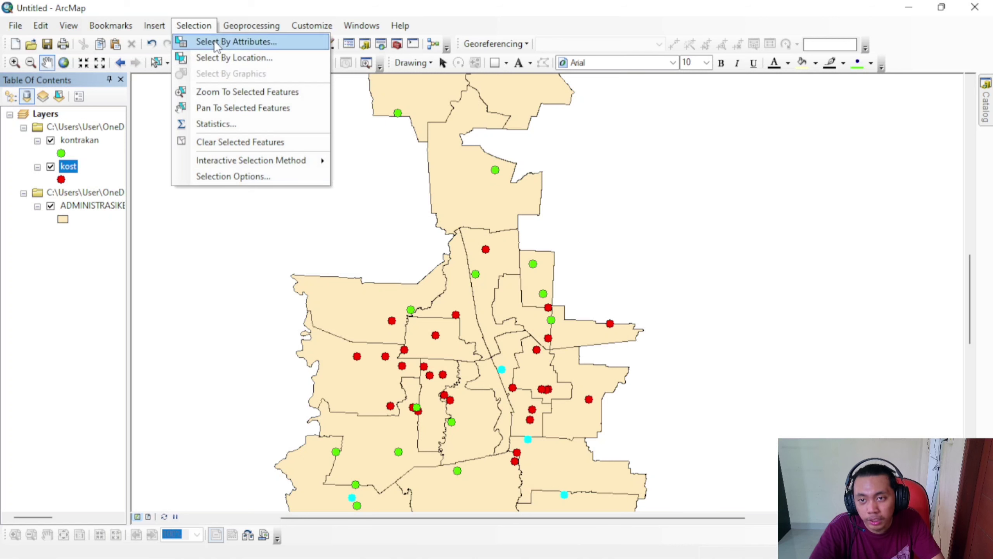
pyautogui.click(214, 41)
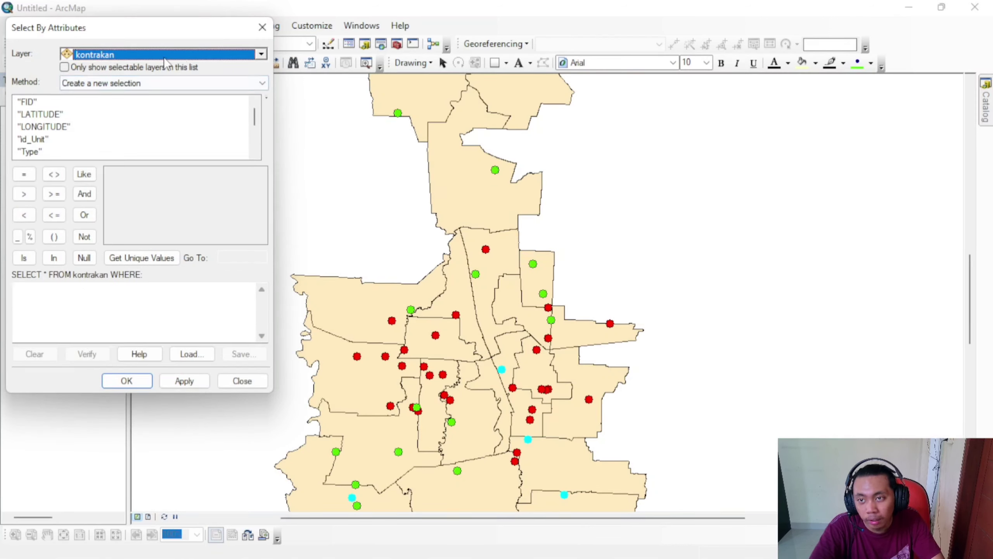
pyautogui.click(137, 51)
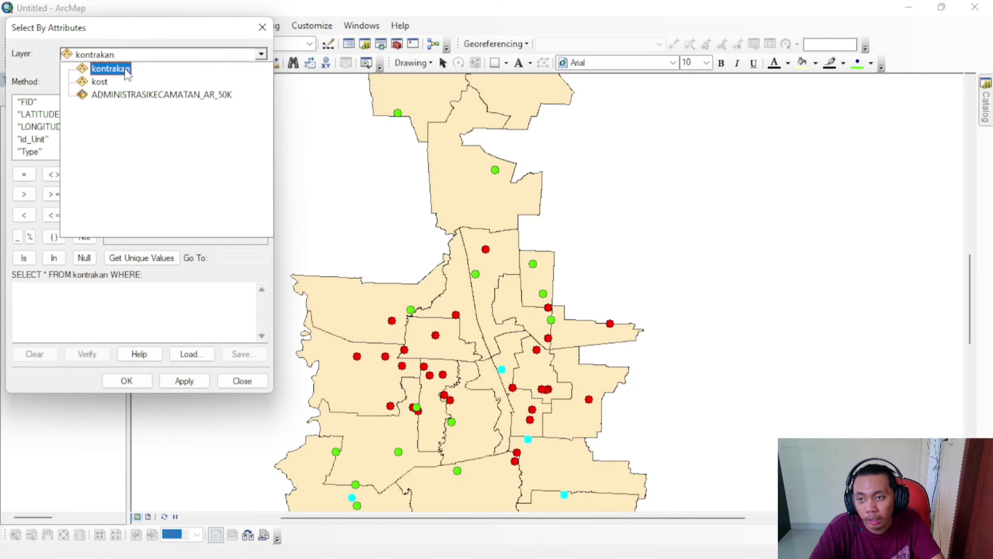
pyautogui.click(101, 83)
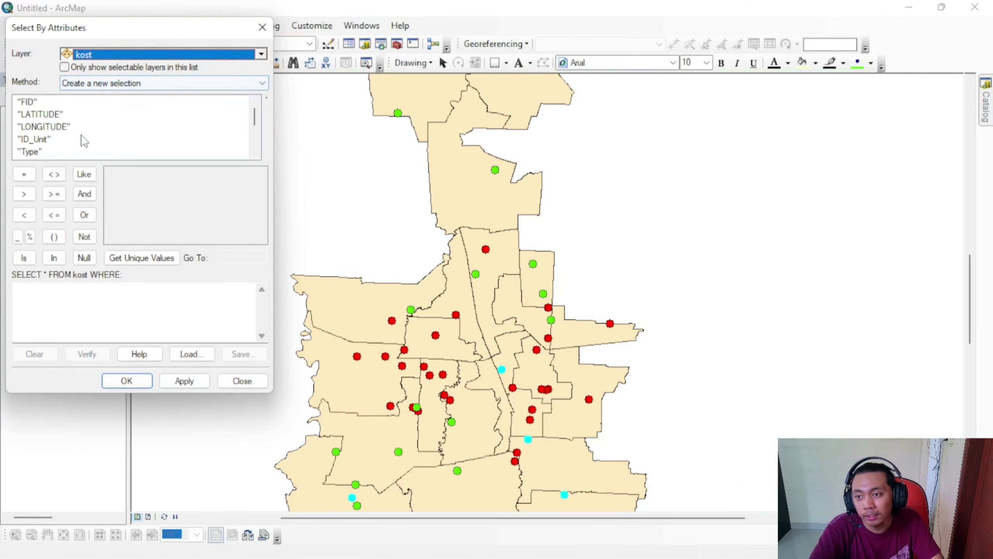
# Select the kost features matching "Type" = 'tipe C', picking the type from the field's unique values, and close the query.
pyautogui.scroll(-3, 78, 143)
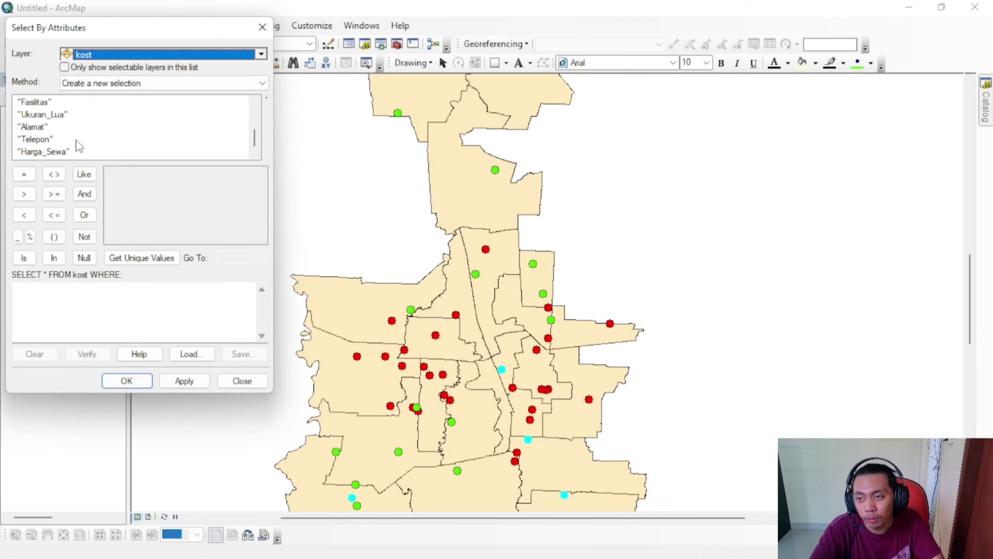
pyautogui.scroll(1, 79, 146)
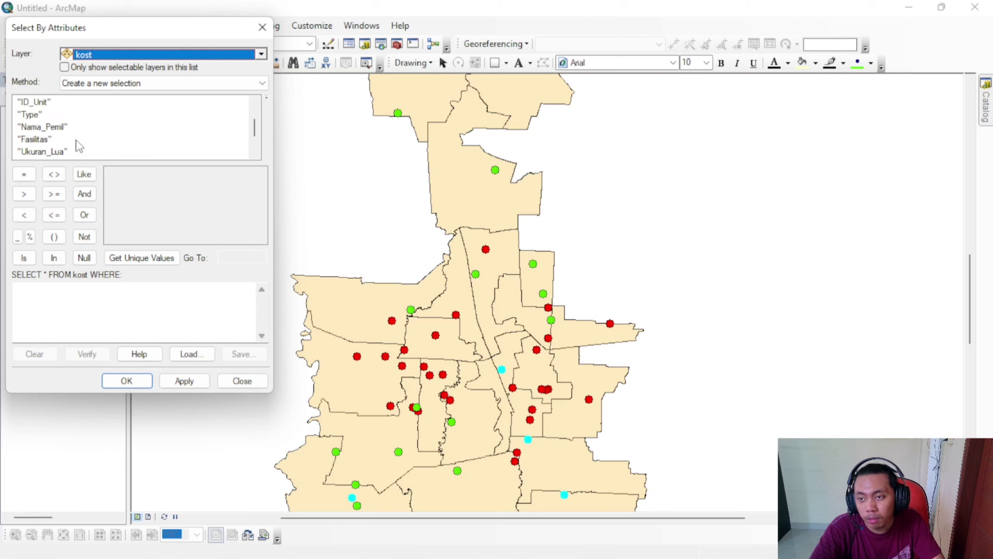
pyautogui.doubleClick(39, 115)
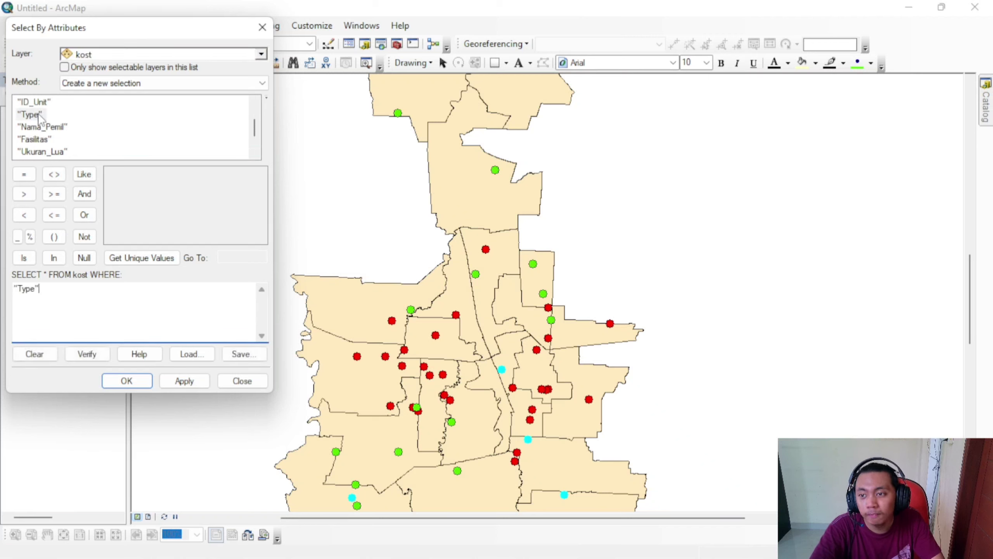
pyautogui.click(29, 176)
pyautogui.click(133, 258)
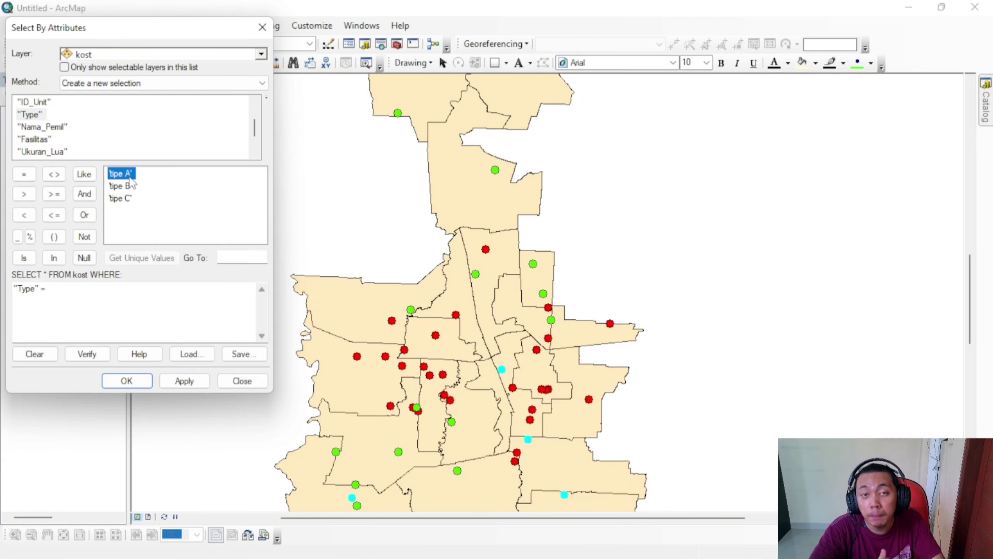
pyautogui.doubleClick(121, 198)
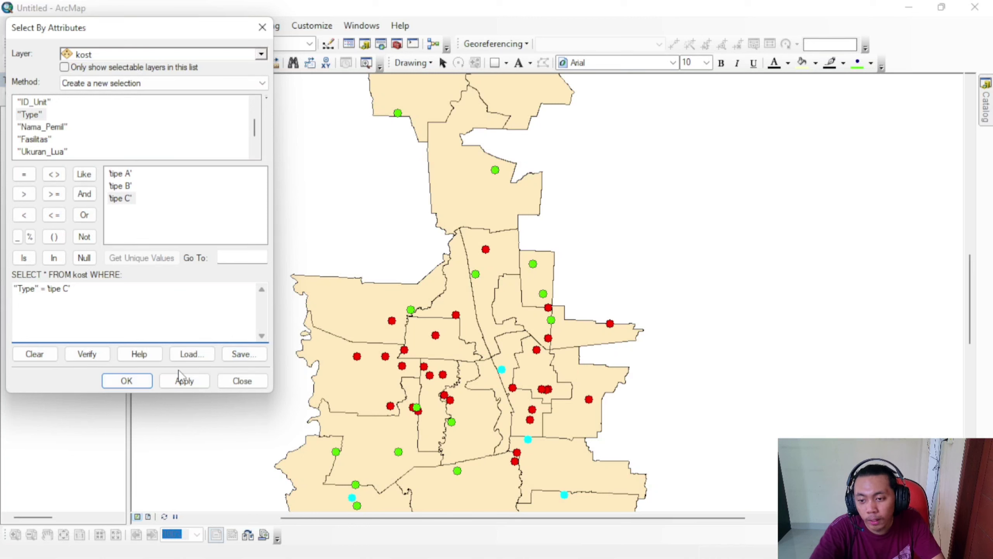
pyautogui.click(187, 382)
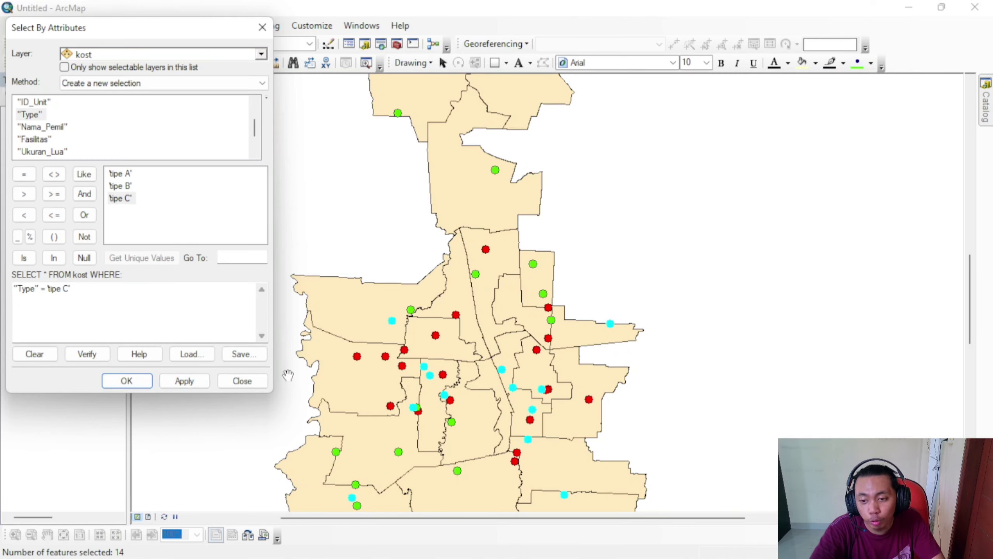
pyautogui.click(231, 386)
# Start another selection operation on the map layers.
pyautogui.click(194, 25)
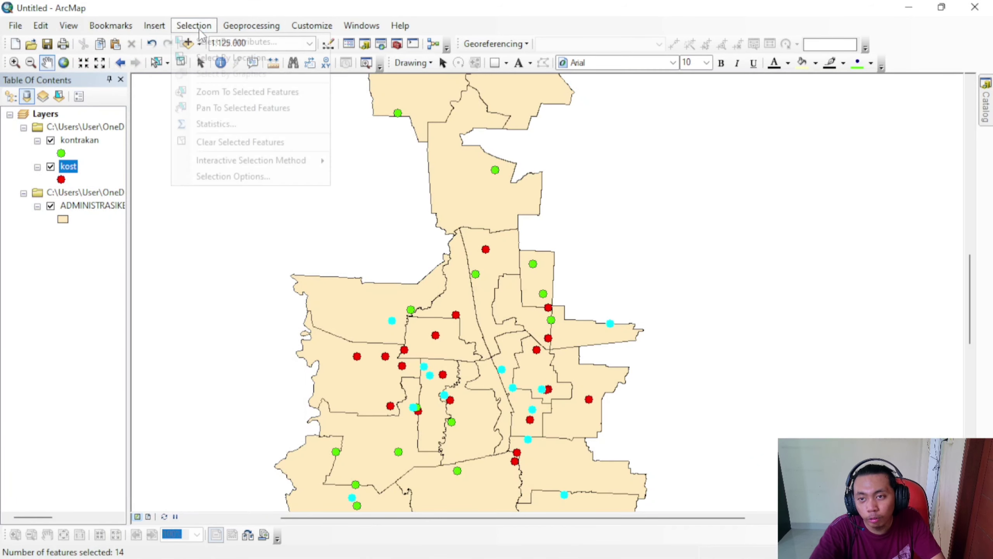